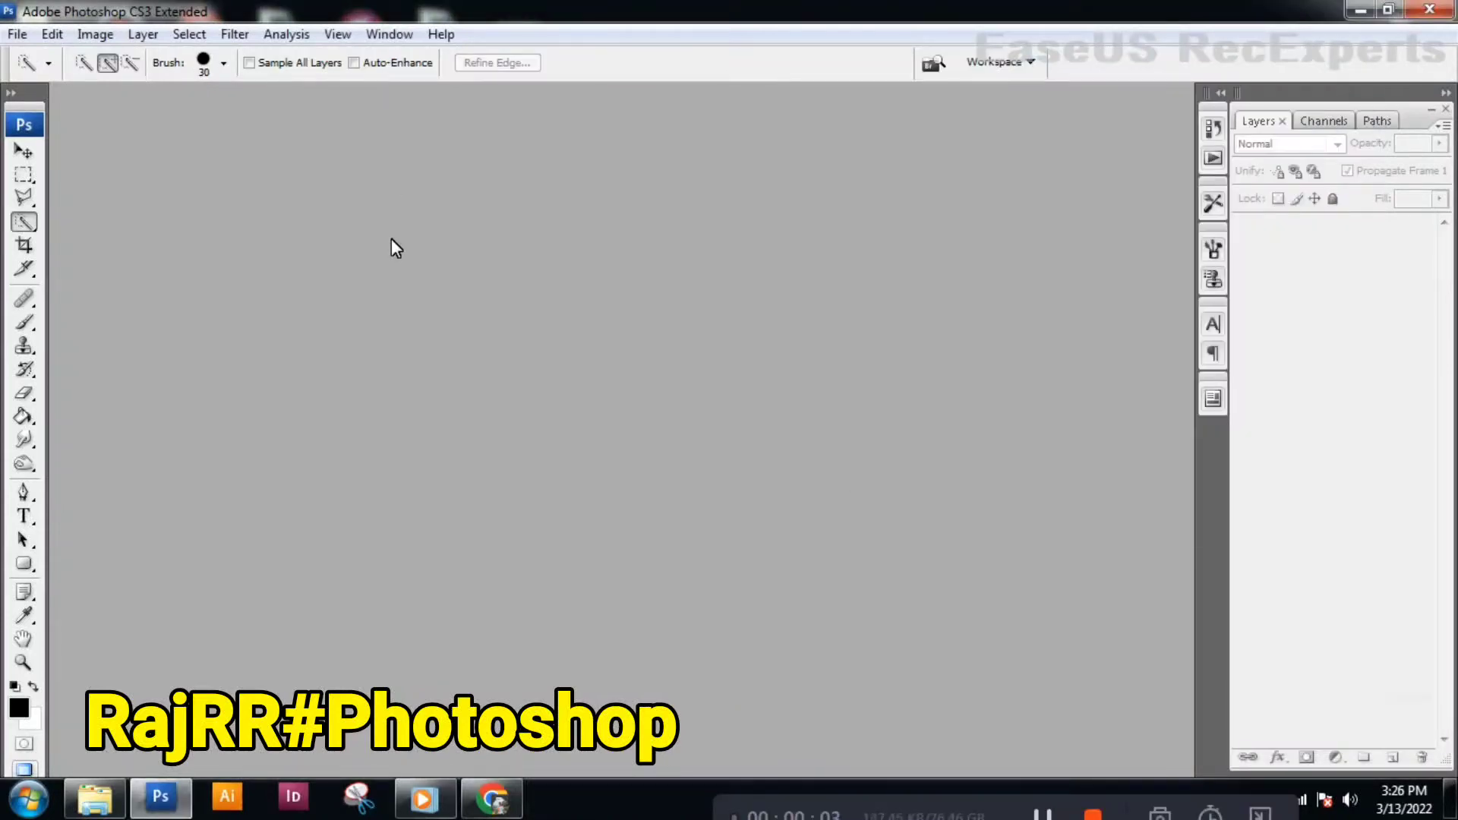
- Open the photo of the man leading a camel from the cameal folder
{"action": "double_click", "coordinate": [390, 238]}
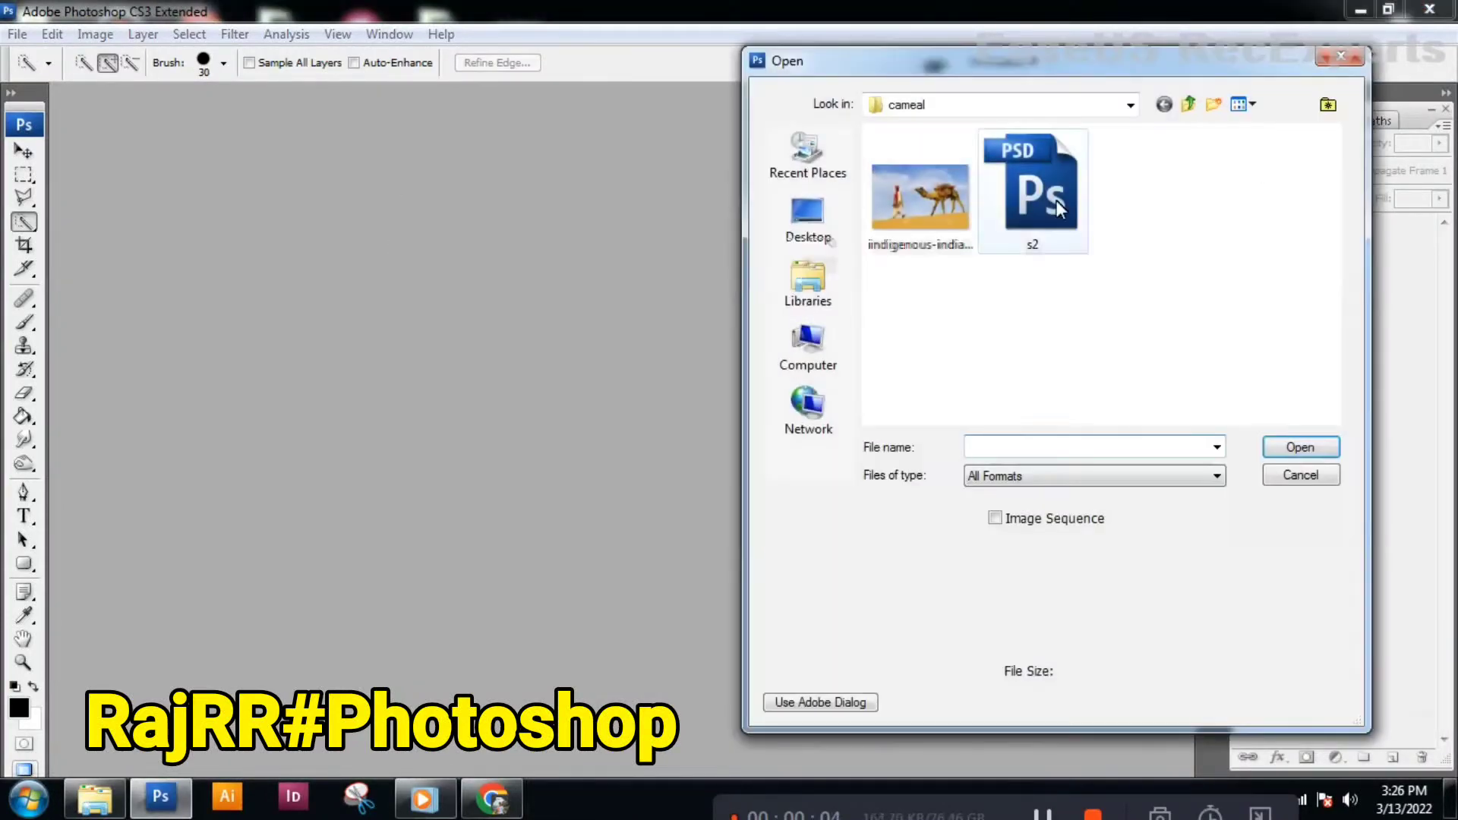
{"action": "double_click", "coordinate": [934, 200]}
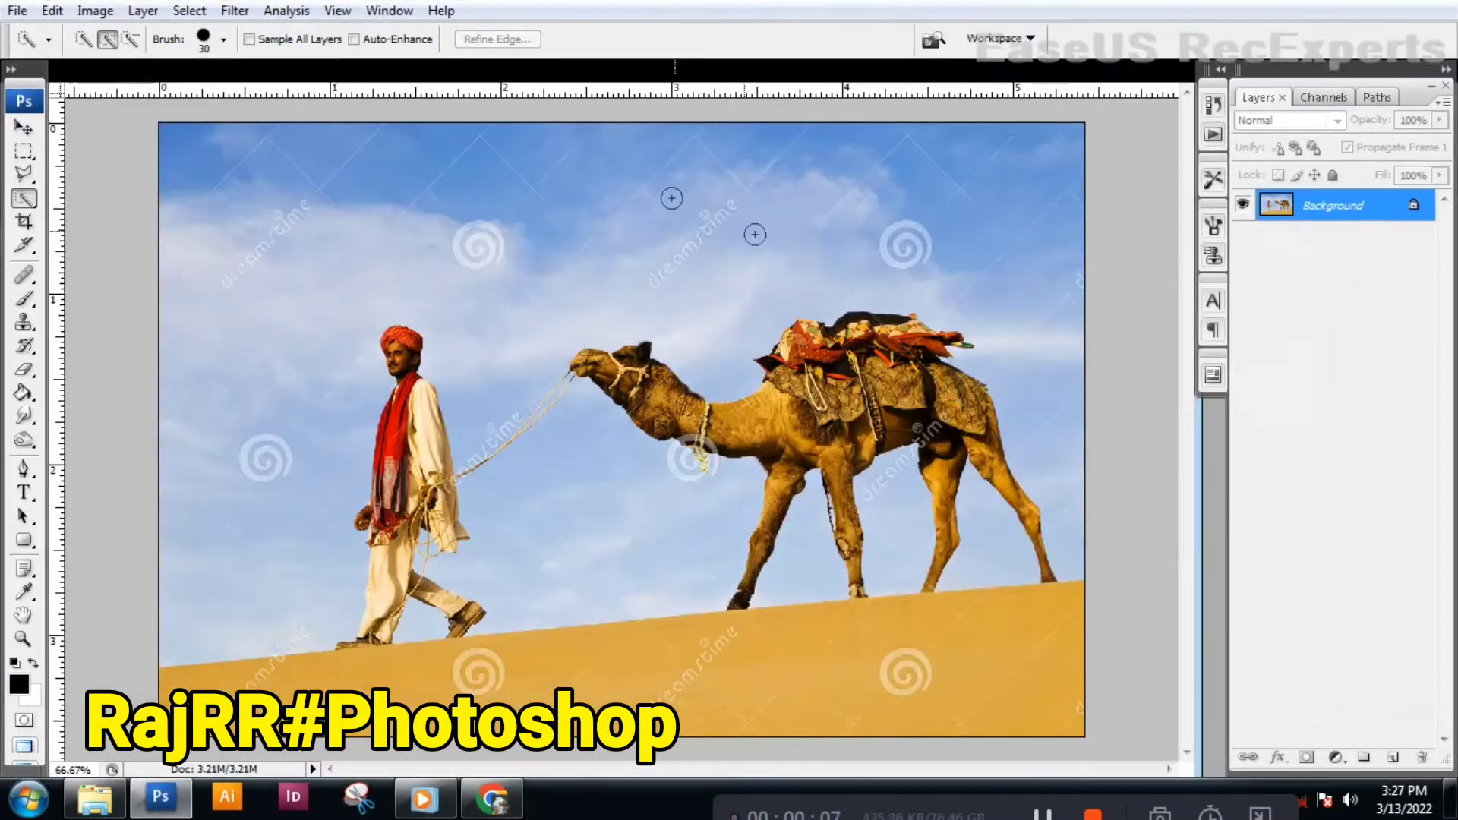
- Quick-select the sky around the man and camel and between the camel's legs, then take the Lasso tool
{"action": "left_click_drag", "start_coordinate": [755, 235], "coordinate": [634, 178]}
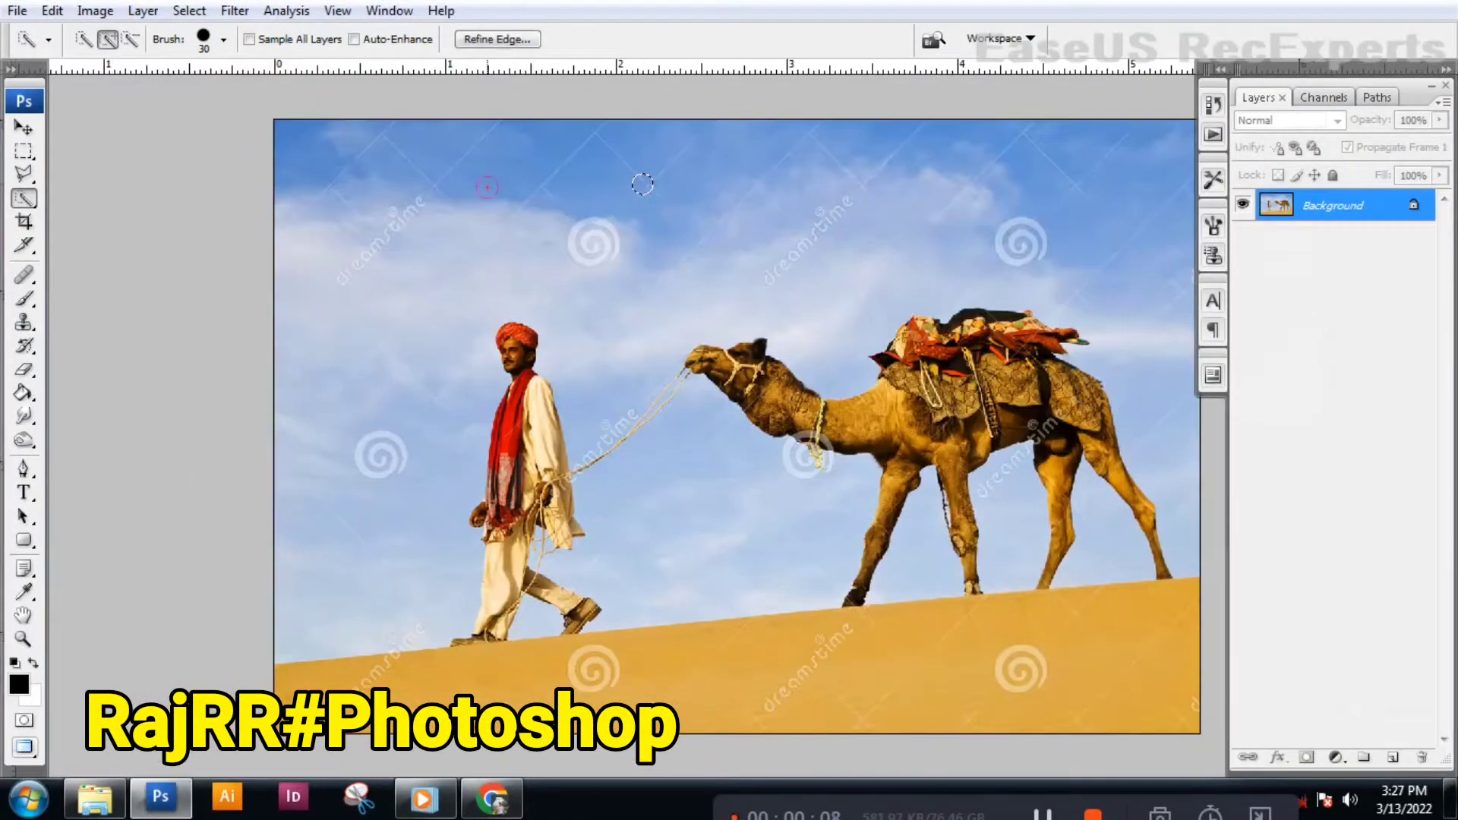
{"action": "left_click_drag", "start_coordinate": [724, 545], "coordinate": [708, 329]}
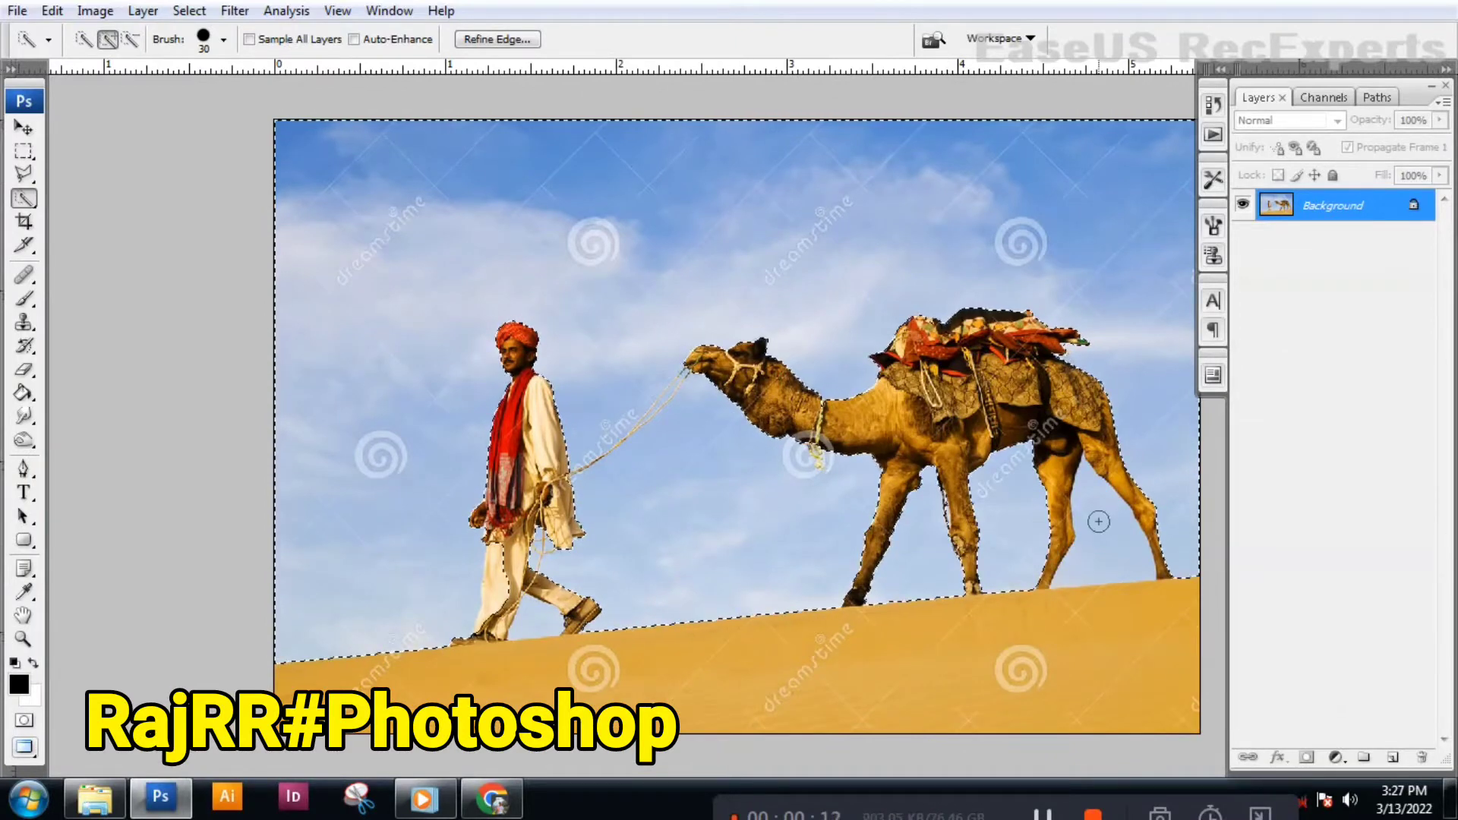
{"action": "scroll", "coordinate": [501, 593], "scroll_direction": "up", "scroll_amount": 2}
{"action": "scroll", "coordinate": [501, 592], "scroll_direction": "up", "scroll_amount": 2}
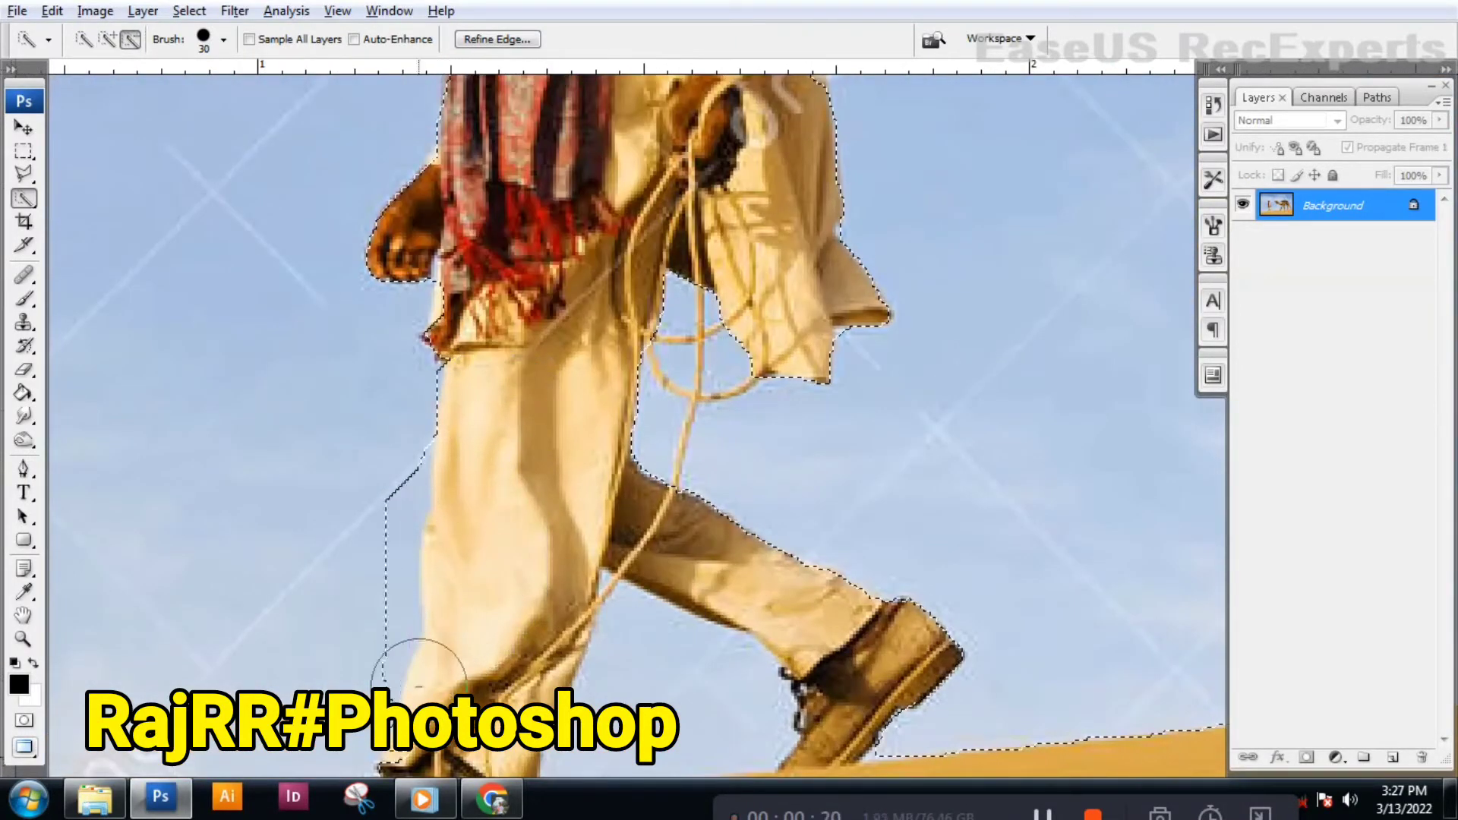
{"action": "scroll", "coordinate": [286, 547], "scroll_direction": "down", "scroll_amount": 1}
{"action": "scroll", "coordinate": [327, 471], "scroll_direction": "up", "scroll_amount": 2}
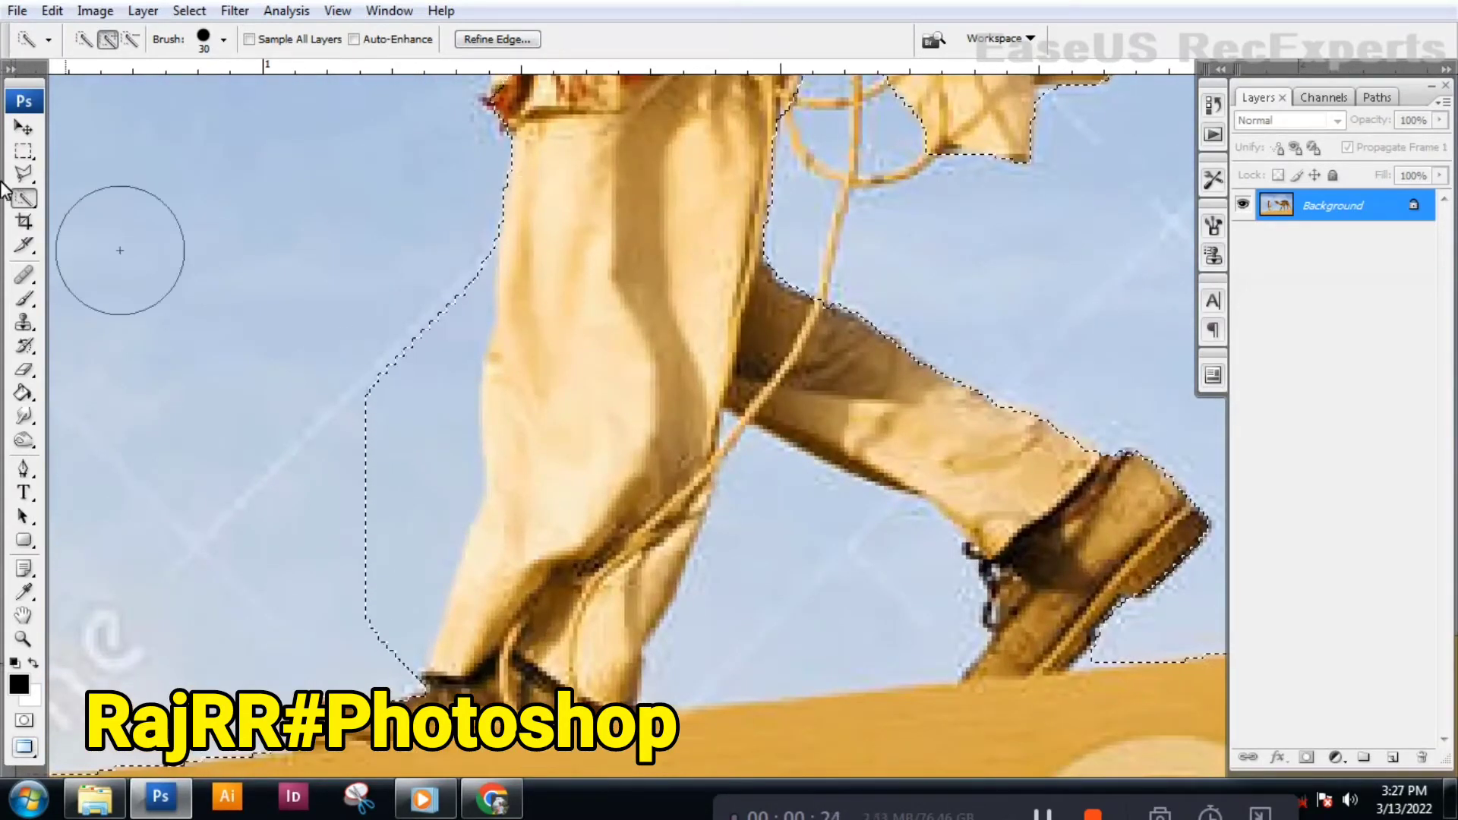
{"action": "right_click", "coordinate": [23, 174]}
{"action": "left_click", "coordinate": [113, 176]}
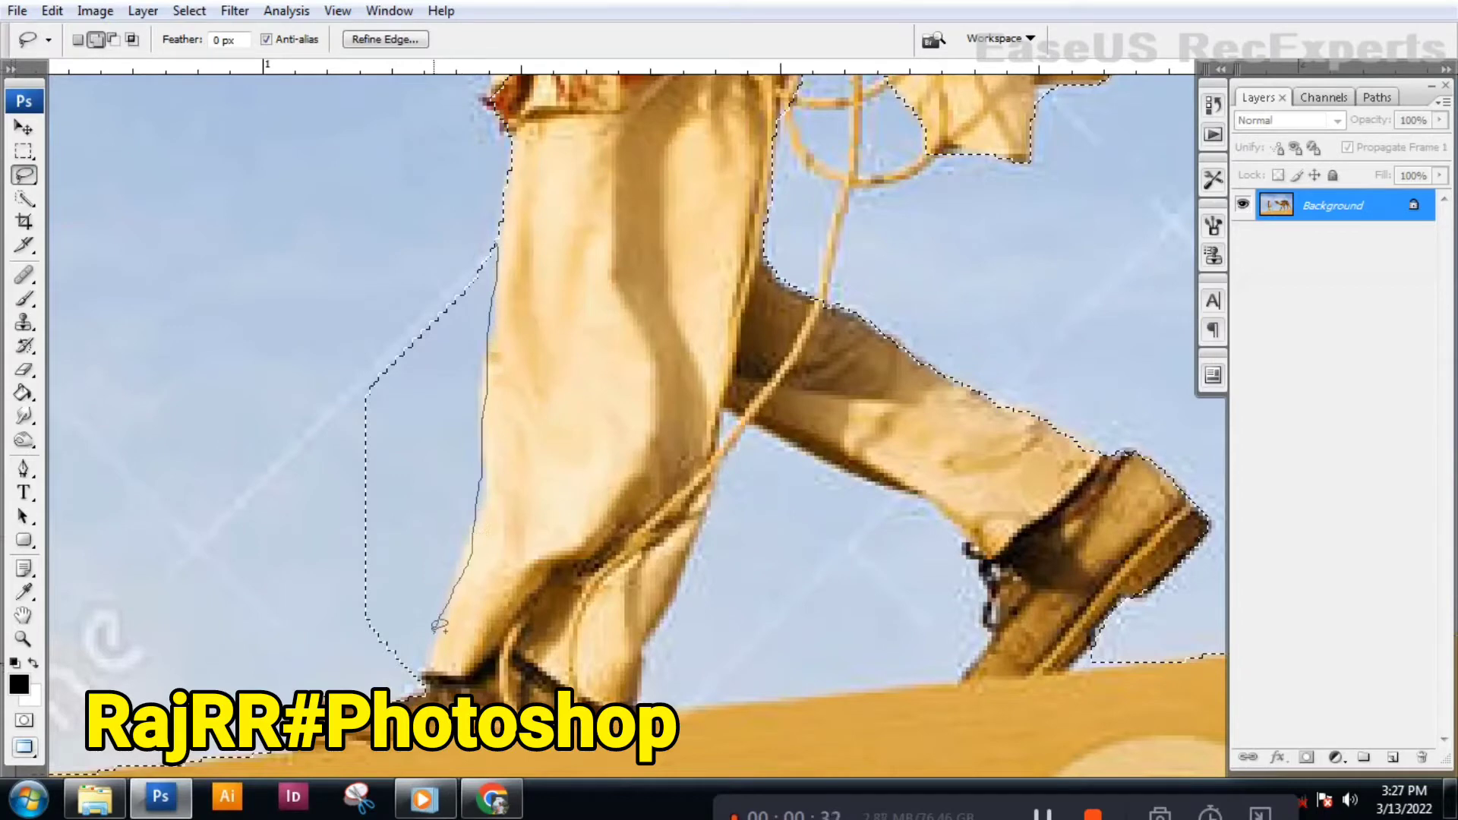
- Lasso-add the sky beside the man's back leg and trim along its left edge
{"action": "left_click_drag", "start_coordinate": [418, 678], "coordinate": [419, 675]}
{"action": "left_click_drag", "start_coordinate": [481, 268], "coordinate": [369, 641]}
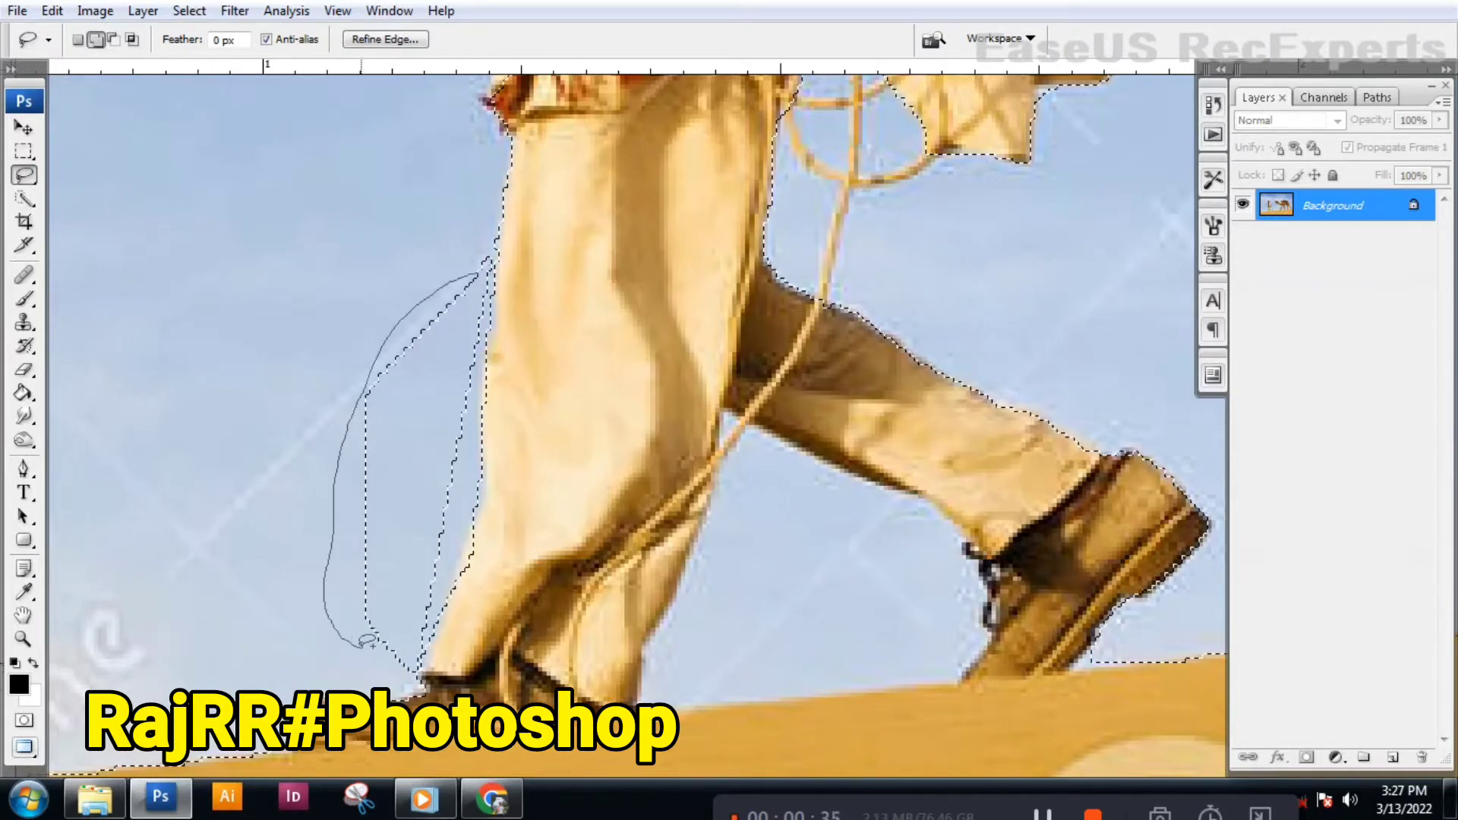
{"action": "left_click_drag", "start_coordinate": [512, 307], "coordinate": [478, 260]}
{"action": "scroll", "coordinate": [433, 397], "scroll_direction": "up", "scroll_amount": 1}
{"action": "scroll", "coordinate": [521, 162], "scroll_direction": "up", "scroll_amount": 1}
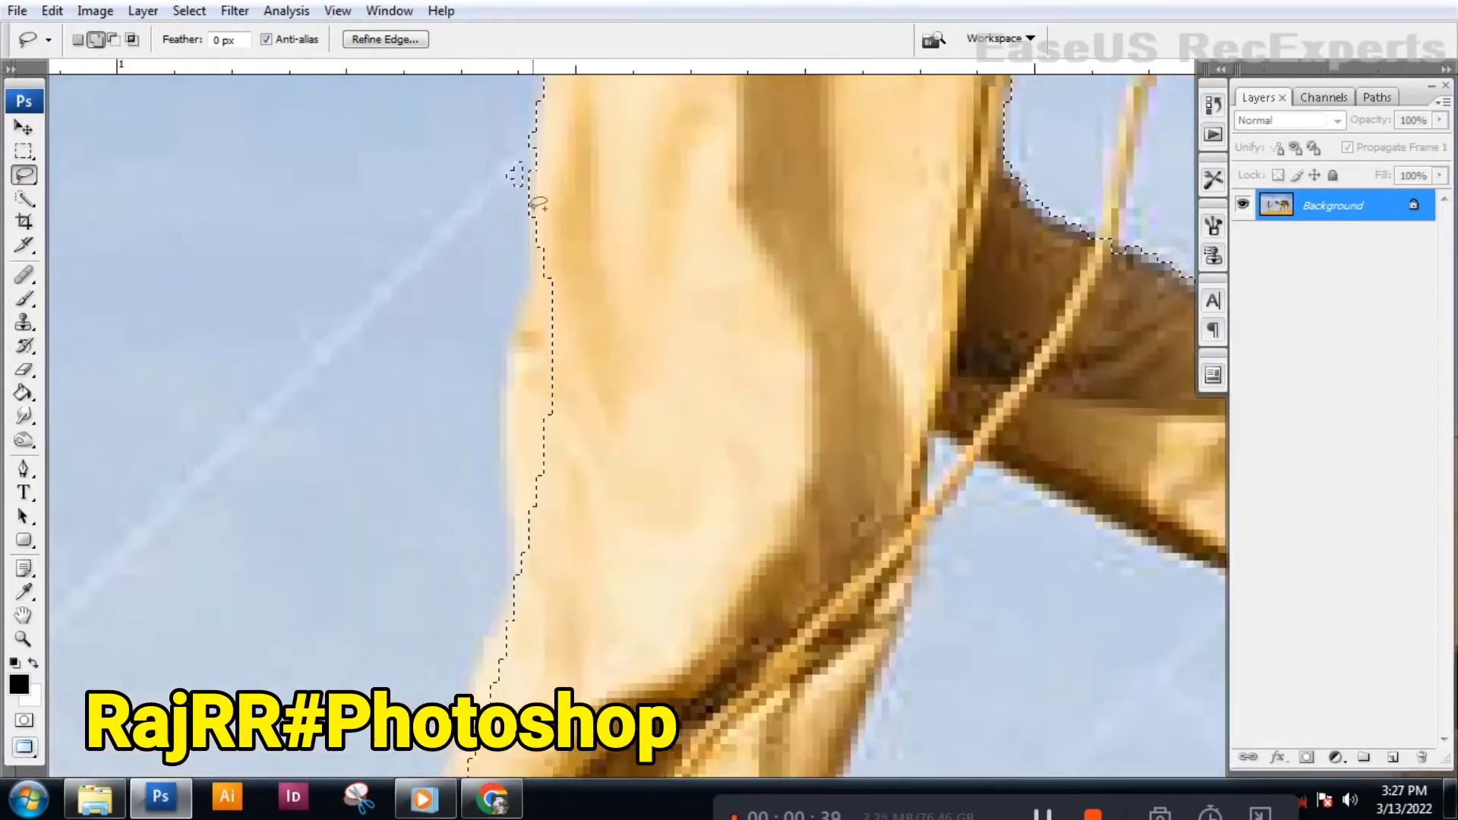
{"action": "left_click_drag", "start_coordinate": [531, 216], "coordinate": [531, 494]}
{"action": "left_click_drag", "start_coordinate": [538, 247], "coordinate": [598, 437]}
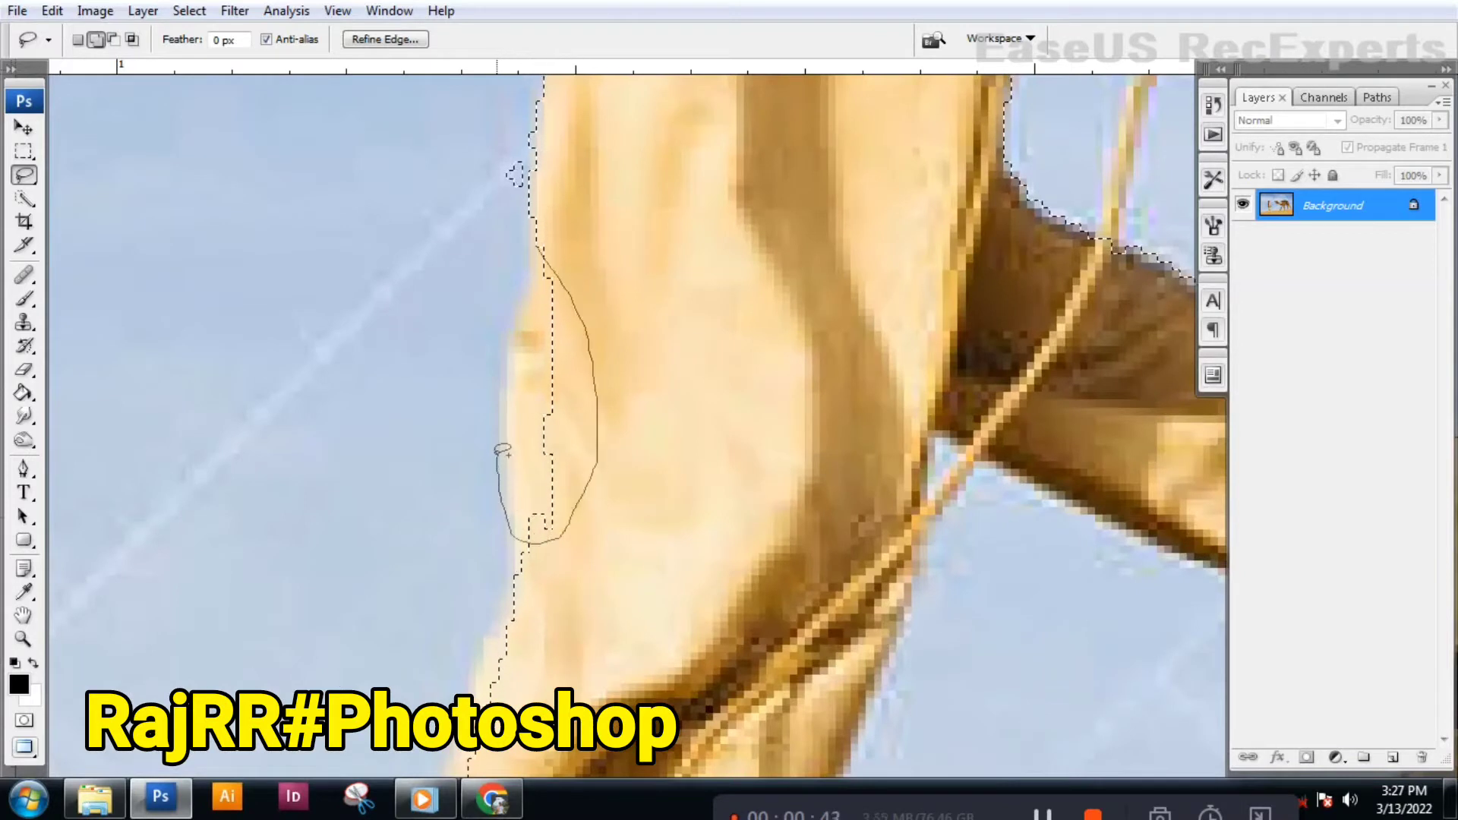
{"action": "mouse_move", "coordinate": [532, 266]}
{"action": "left_mouse_down"}
{"action": "mouse_move", "coordinate": [546, 402]}
{"action": "mouse_move", "coordinate": [500, 359]}
{"action": "left_mouse_up"}
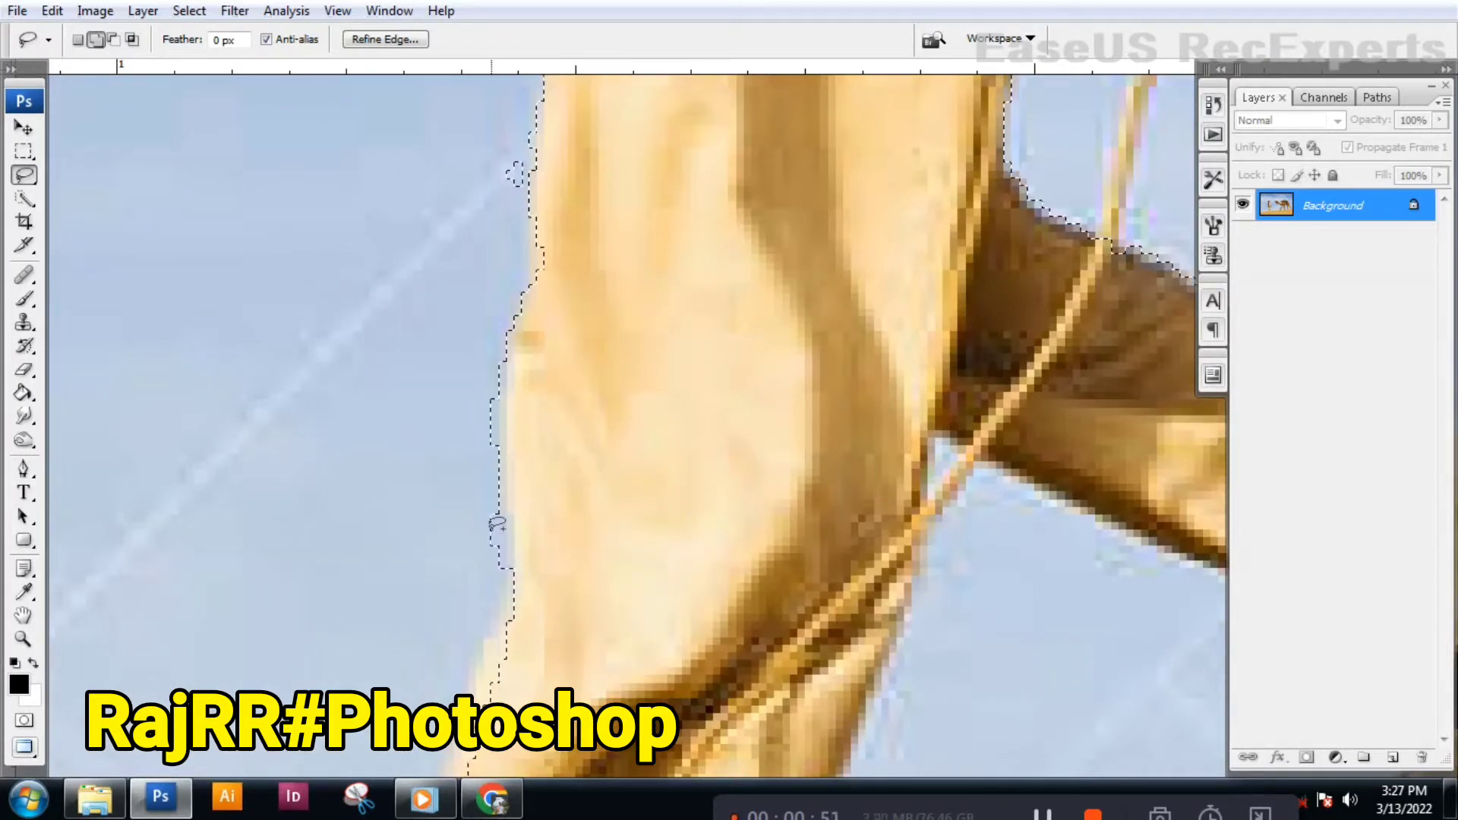
- Refine the lasso selection down the lower back leg and around the heel
{"action": "scroll", "coordinate": [500, 358], "scroll_direction": "down", "scroll_amount": 3}
{"action": "scroll", "coordinate": [499, 358], "scroll_direction": "down", "scroll_amount": 2}
{"action": "left_click_drag", "start_coordinate": [502, 282], "coordinate": [417, 494]}
{"action": "left_click_drag", "start_coordinate": [487, 308], "coordinate": [513, 382]}
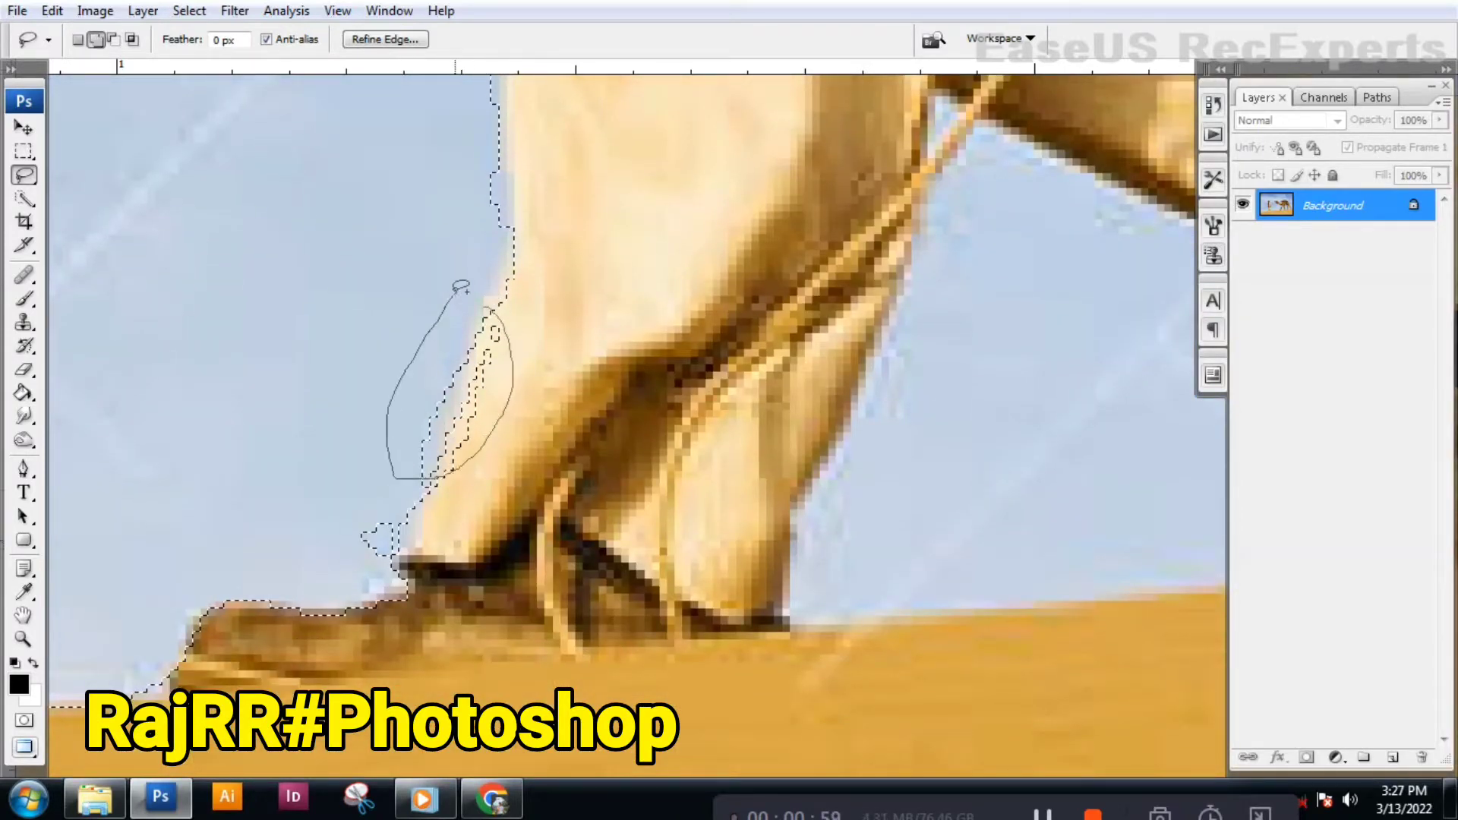
{"action": "mouse_move", "coordinate": [461, 287]}
{"action": "left_mouse_down"}
{"action": "mouse_move", "coordinate": [516, 311]}
{"action": "mouse_move", "coordinate": [506, 338]}
{"action": "mouse_move", "coordinate": [550, 368]}
{"action": "left_mouse_up"}
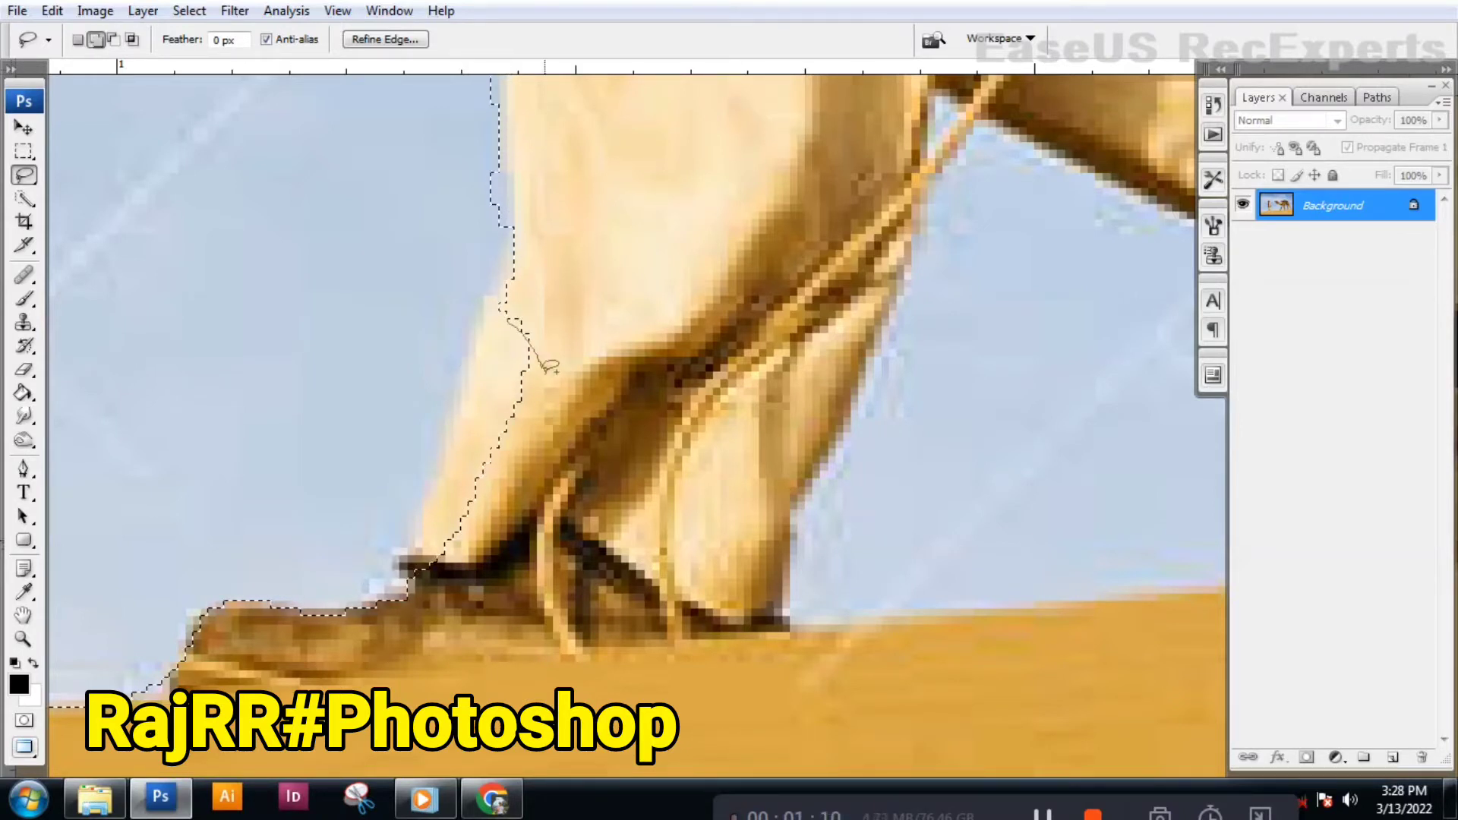
{"action": "mouse_move", "coordinate": [475, 332]}
{"action": "left_mouse_down"}
{"action": "mouse_move", "coordinate": [535, 294]}
{"action": "mouse_move", "coordinate": [459, 323]}
{"action": "mouse_move", "coordinate": [564, 650]}
{"action": "left_mouse_up"}
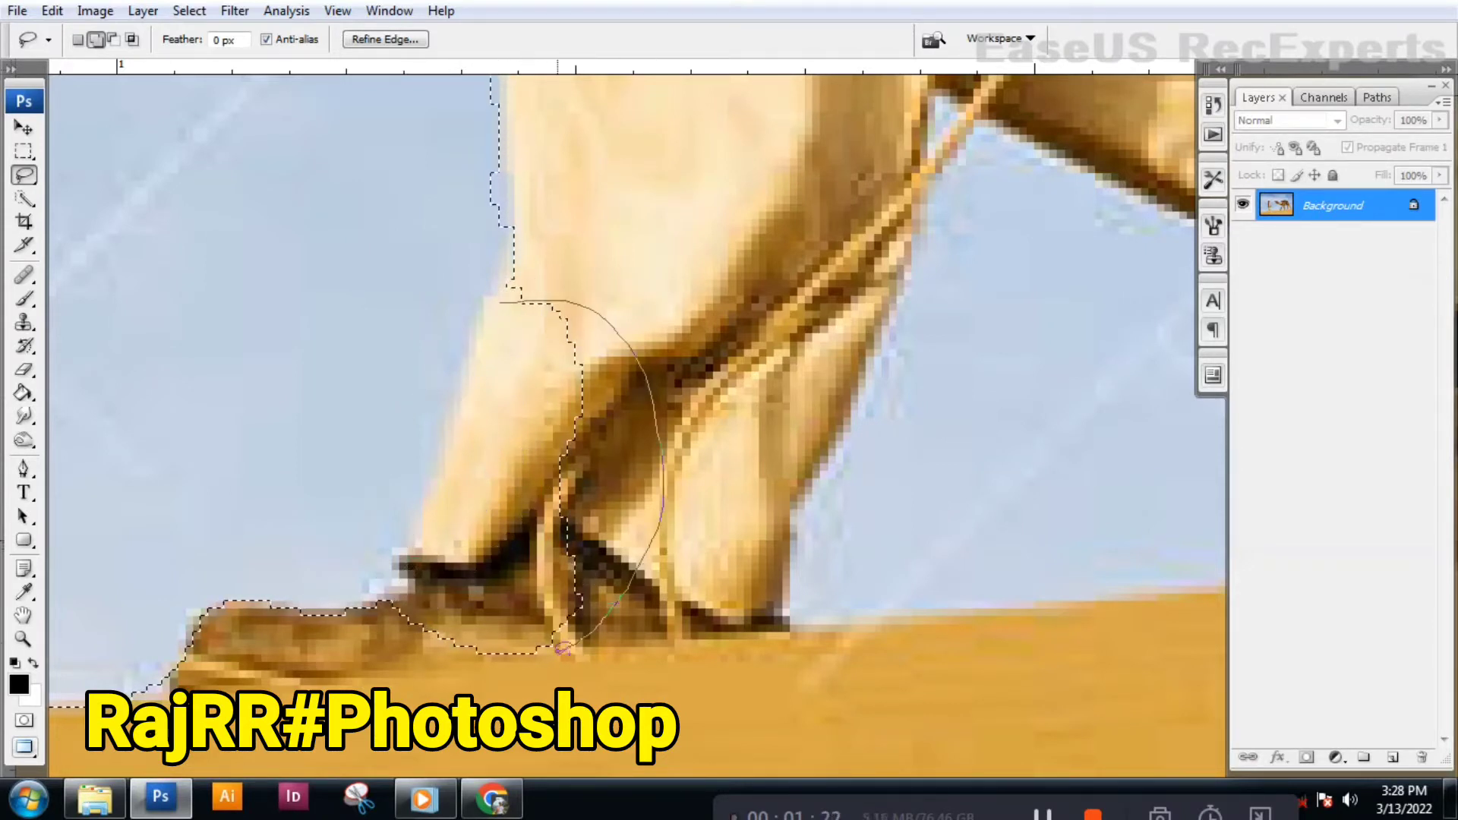
{"action": "left_click_drag", "start_coordinate": [520, 315], "coordinate": [519, 314]}
{"action": "scroll", "coordinate": [531, 267], "scroll_direction": "down", "scroll_amount": 4}
{"action": "scroll", "coordinate": [580, 409], "scroll_direction": "up", "scroll_amount": 4}
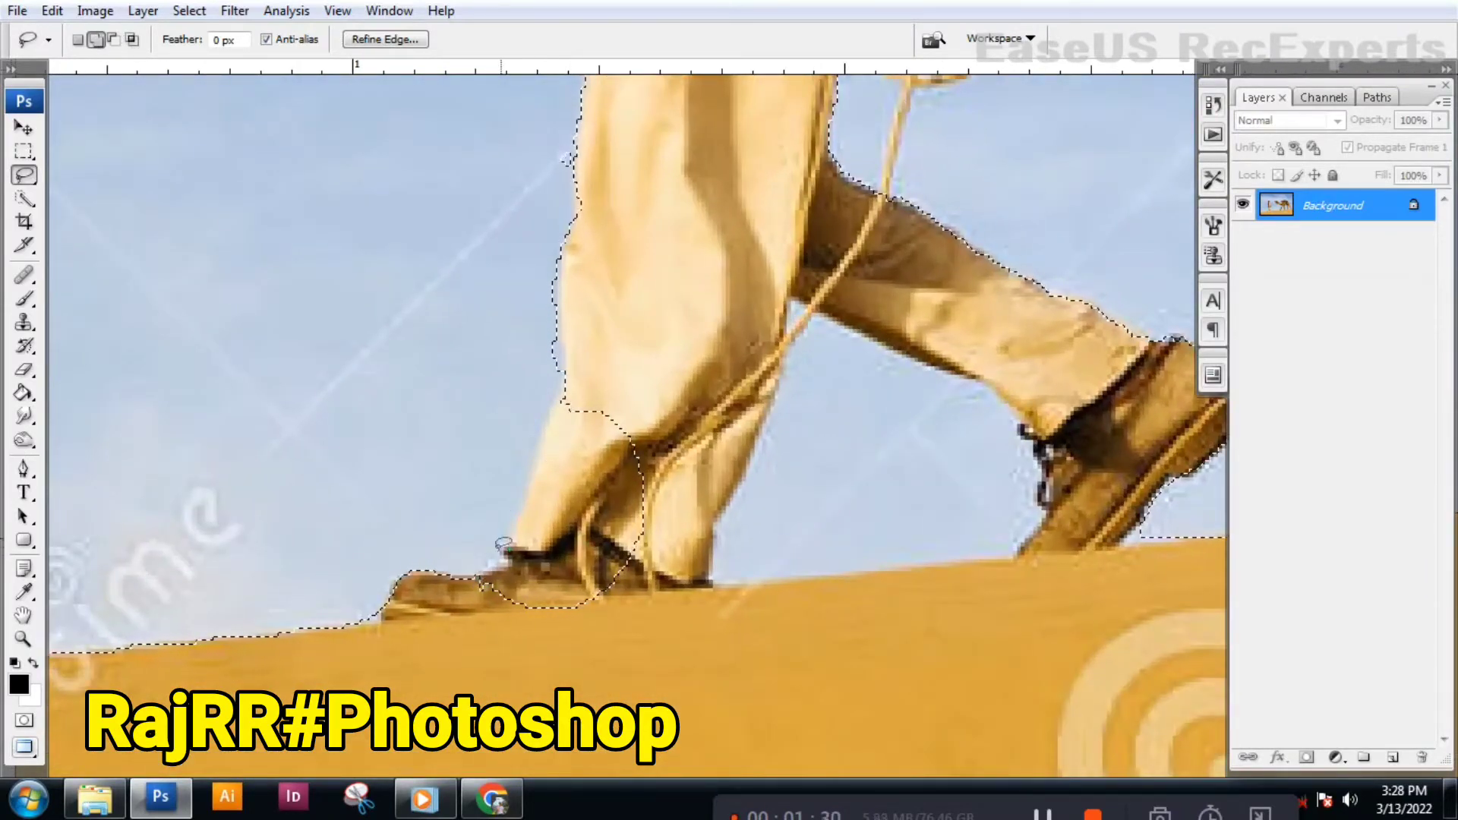
- Quick-select the sky near the front foot and around the legs, then start converting Background to Layer 0
{"action": "key", "text": "alt+w"}
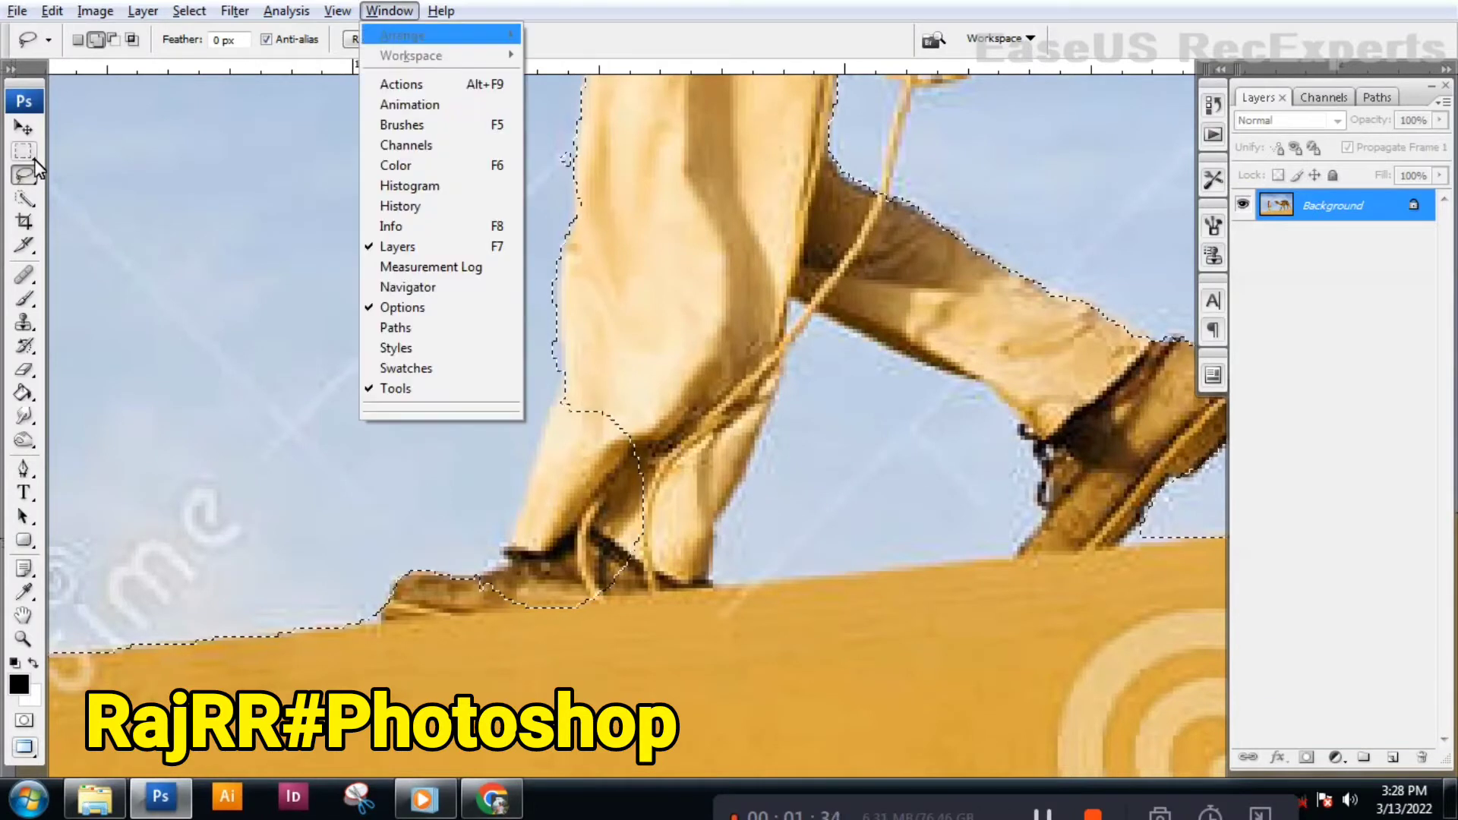
{"action": "left_click", "coordinate": [24, 198]}
{"action": "mouse_move", "coordinate": [521, 391]}
{"action": "left_mouse_down"}
{"action": "mouse_move", "coordinate": [600, 536]}
{"action": "mouse_move", "coordinate": [521, 375]}
{"action": "mouse_move", "coordinate": [560, 368]}
{"action": "left_mouse_up"}
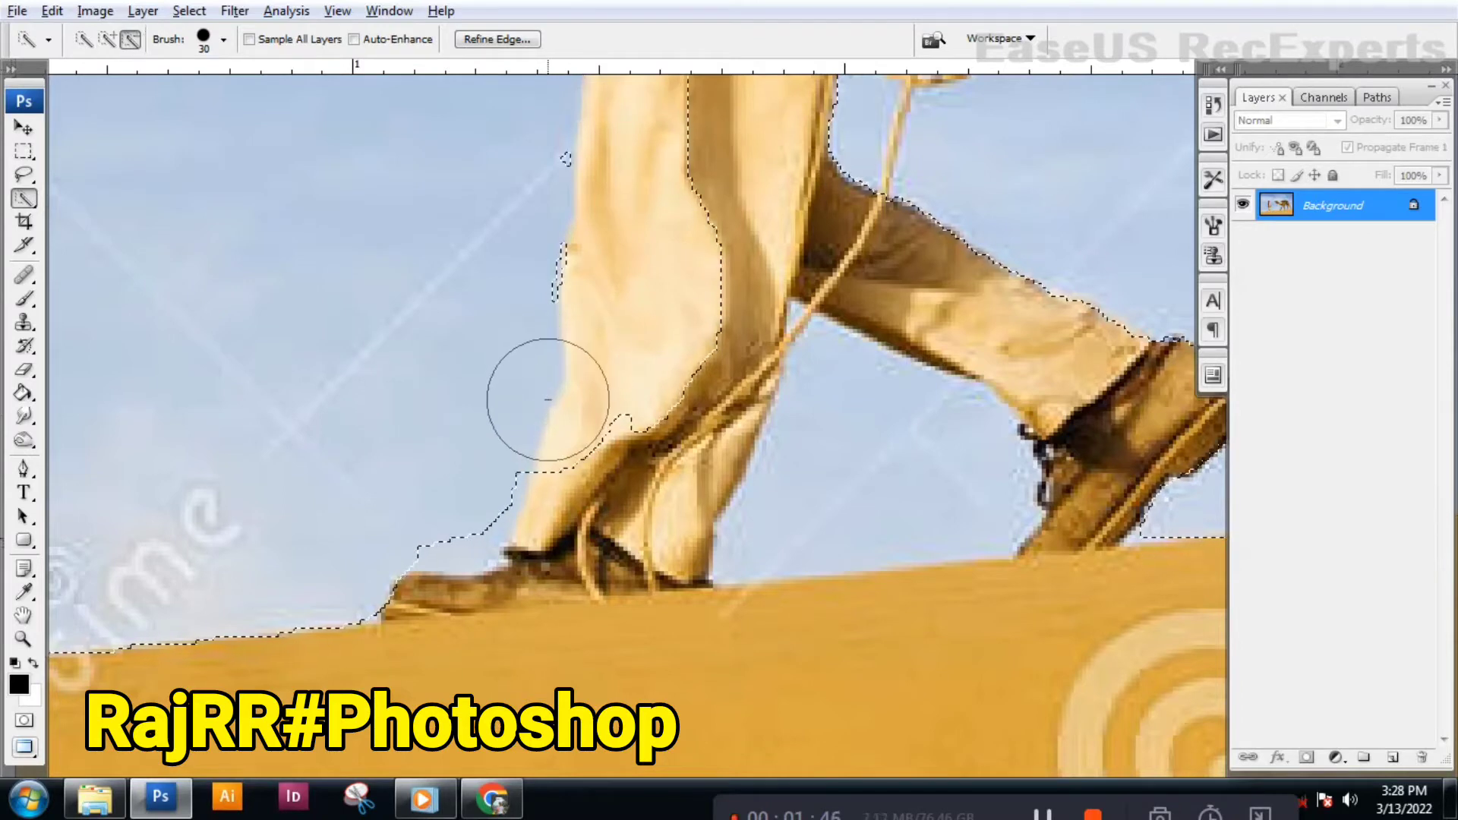
{"action": "scroll", "coordinate": [587, 381], "scroll_direction": "down", "scroll_amount": 1}
{"action": "scroll", "coordinate": [587, 381], "scroll_direction": "down", "scroll_amount": 2}
{"action": "left_click_drag", "start_coordinate": [744, 357], "coordinate": [618, 435]}
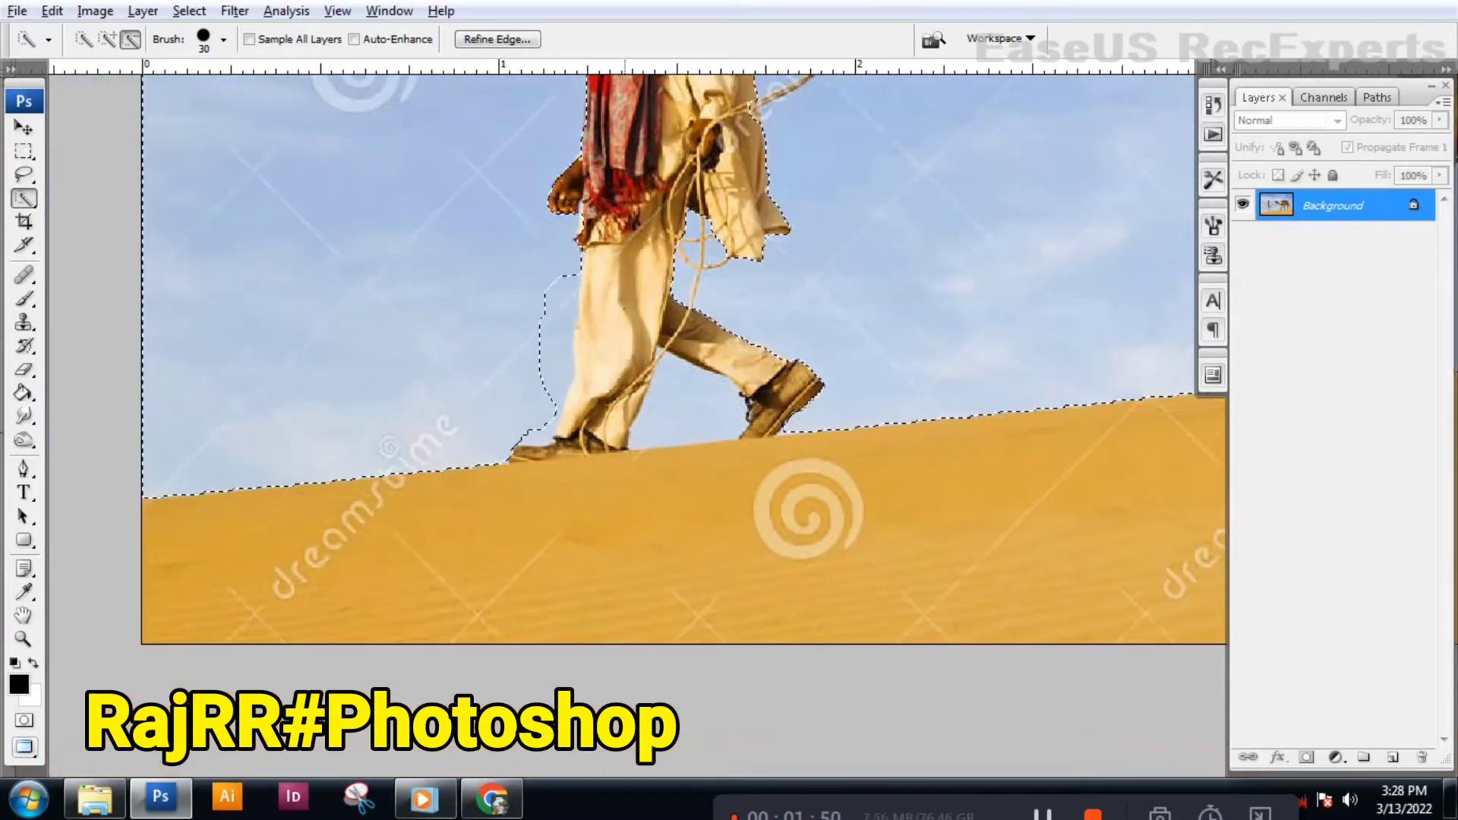
{"action": "scroll", "coordinate": [527, 244], "scroll_direction": "down", "scroll_amount": 2}
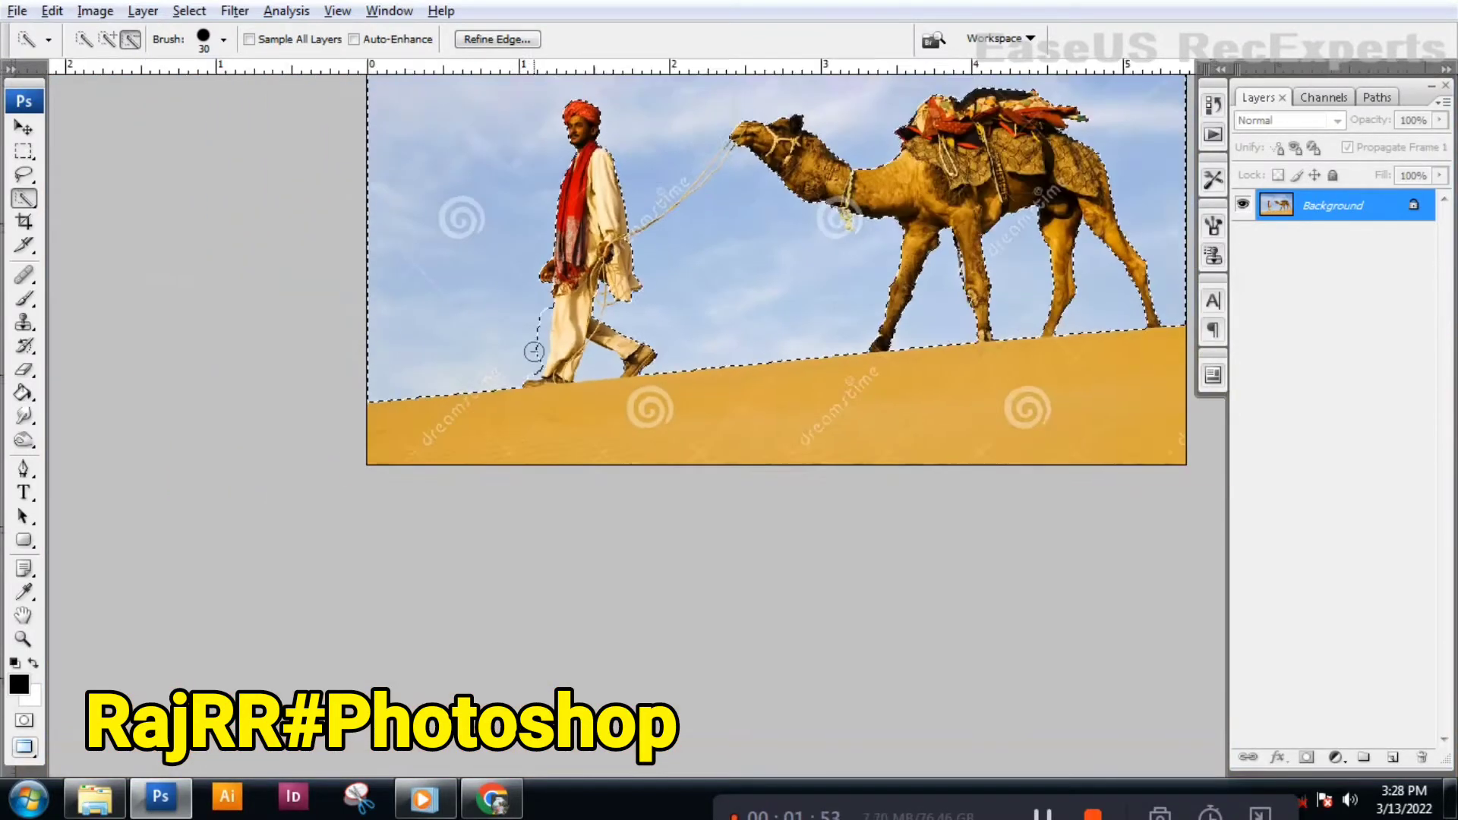
{"action": "scroll", "coordinate": [531, 341], "scroll_direction": "down", "scroll_amount": 2}
{"action": "double_click", "coordinate": [1333, 206]}
- Confirm Layer 0, invert the selection and add a layer mask hiding the sky
{"action": "key", "text": "Return"}
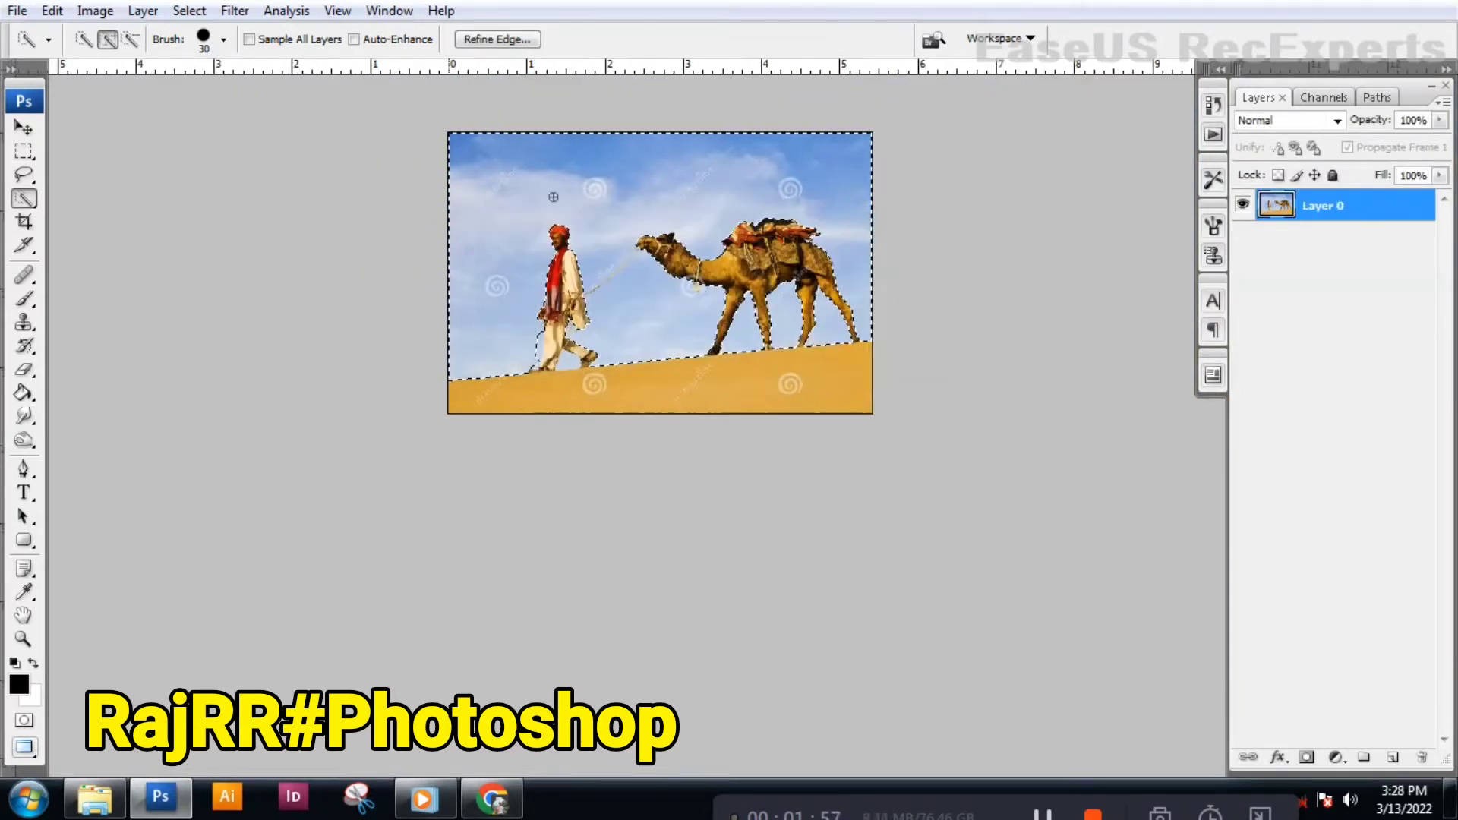
{"action": "left_click", "coordinate": [189, 11]}
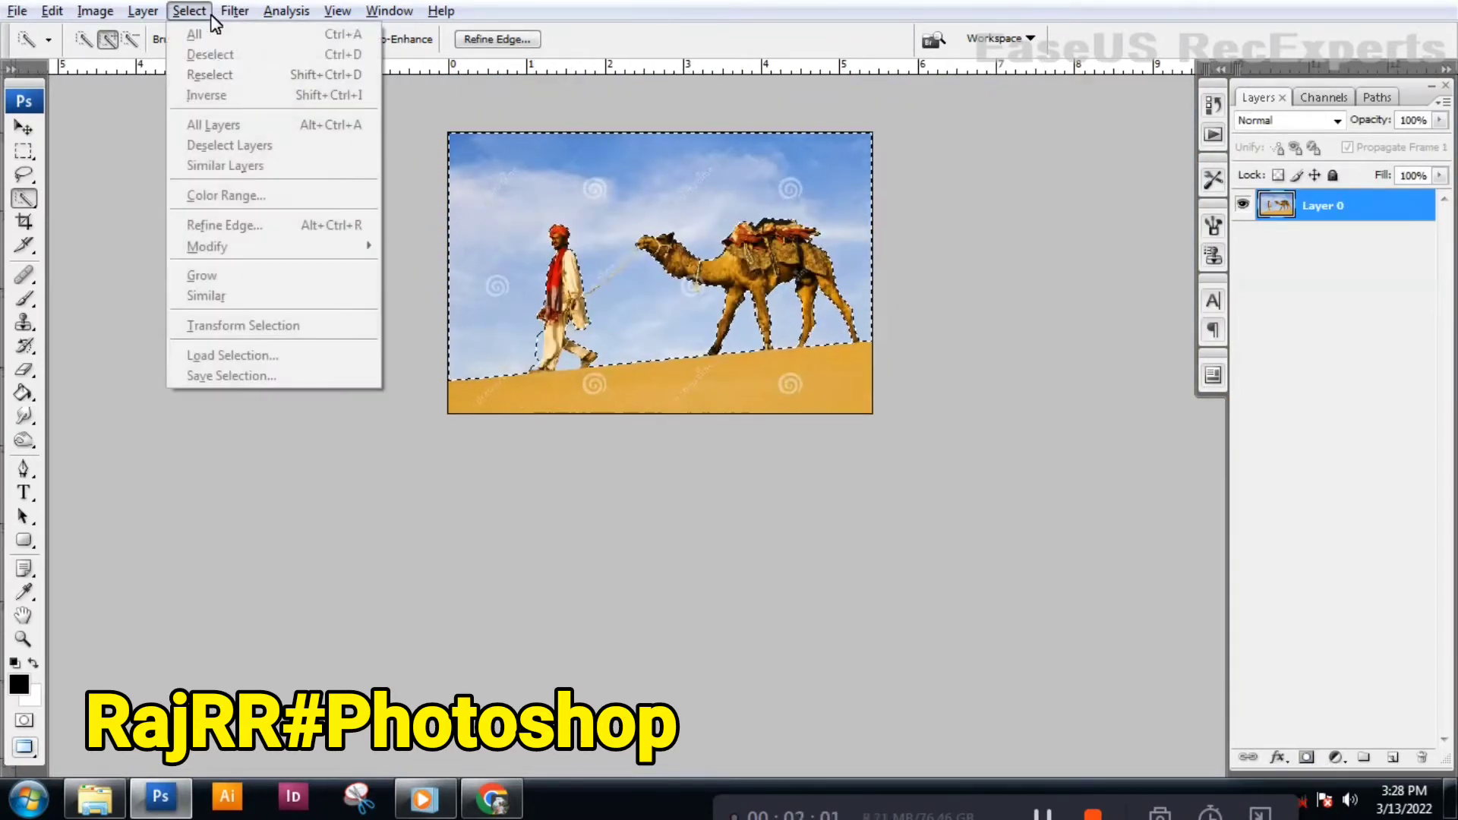
{"action": "left_click", "coordinate": [25, 127]}
{"action": "left_click", "coordinate": [189, 11]}
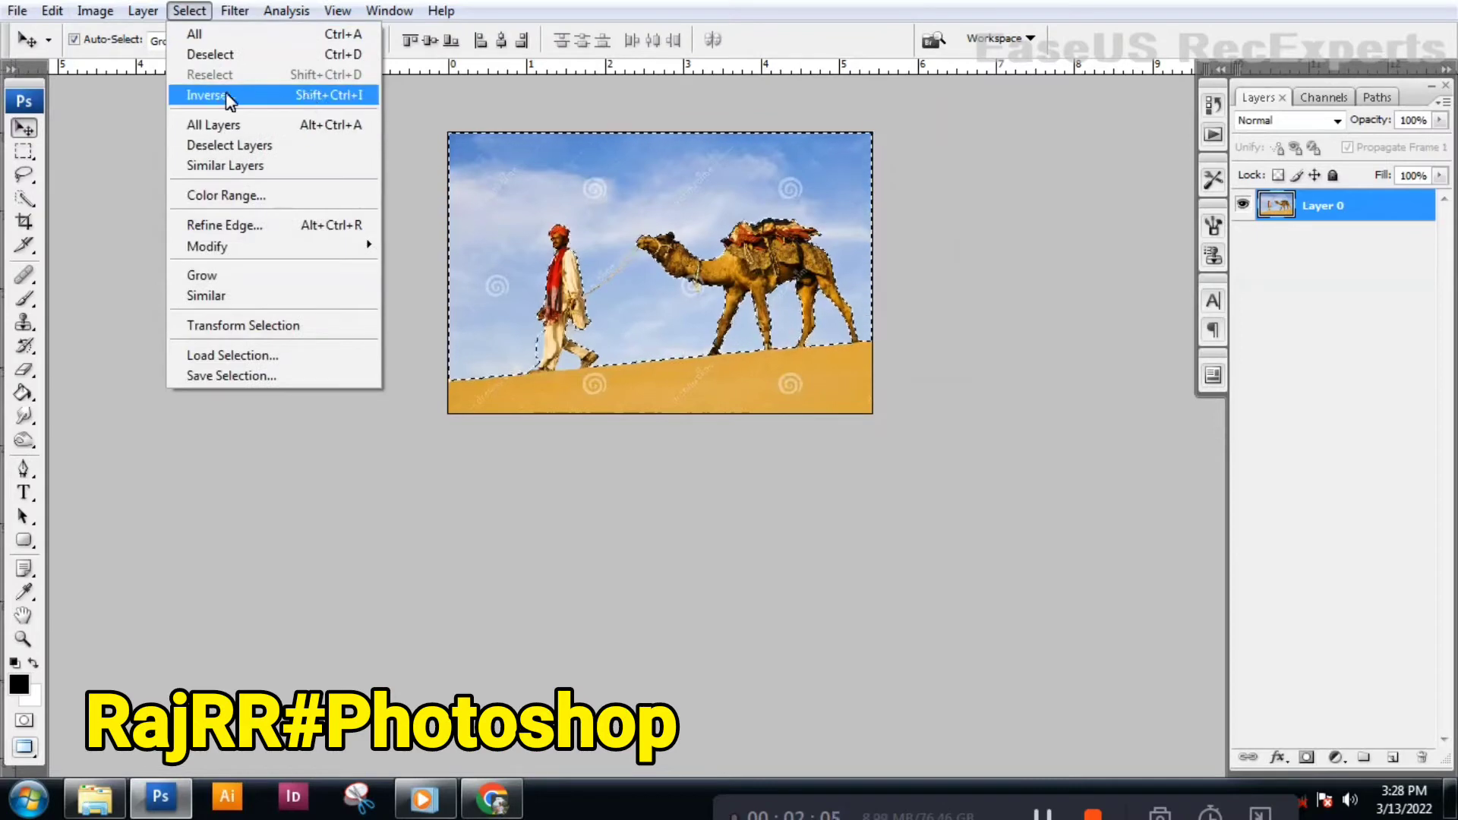
{"action": "left_click", "coordinate": [293, 97]}
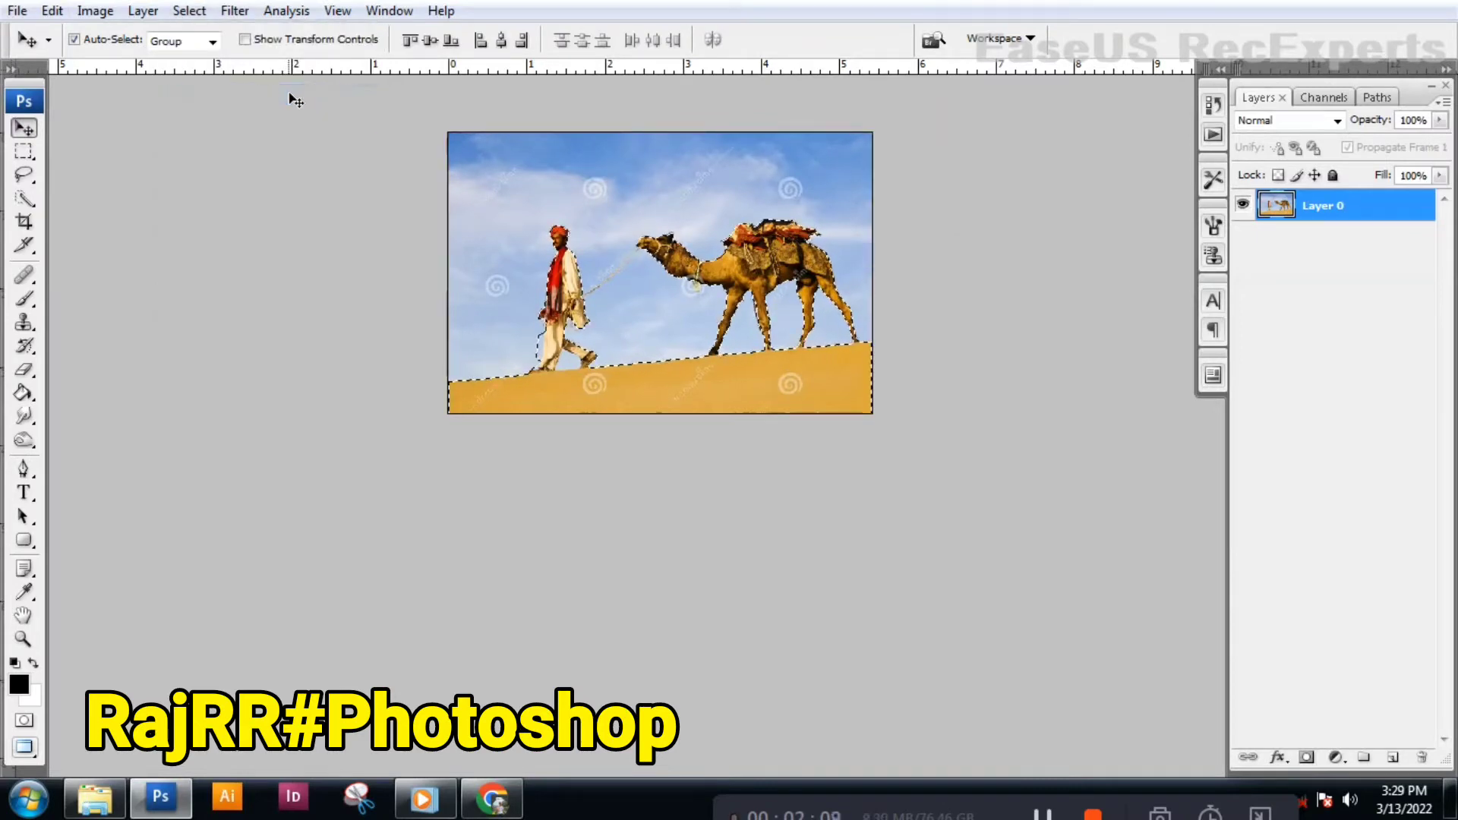
{"action": "left_click", "coordinate": [1307, 758]}
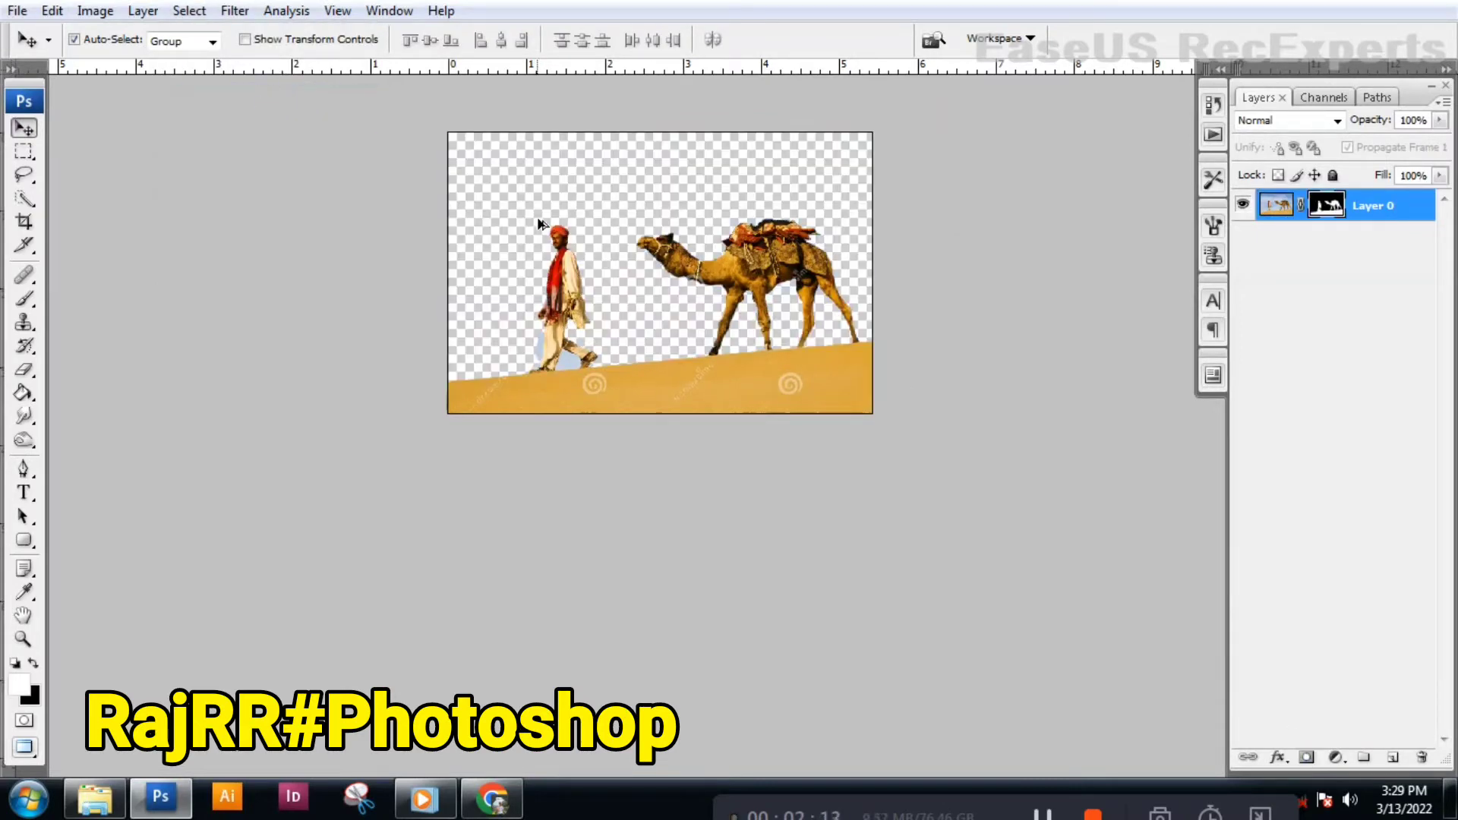
{"action": "key", "text": "ctrl+plus"}
{"action": "key", "text": "ctrl+plus"}
{"action": "key", "text": "ctrl+plus"}
- Select and delete the leftover blue patches between the man's feet, then deselect
{"action": "key", "text": "w"}
{"action": "left_click", "coordinate": [486, 585]}
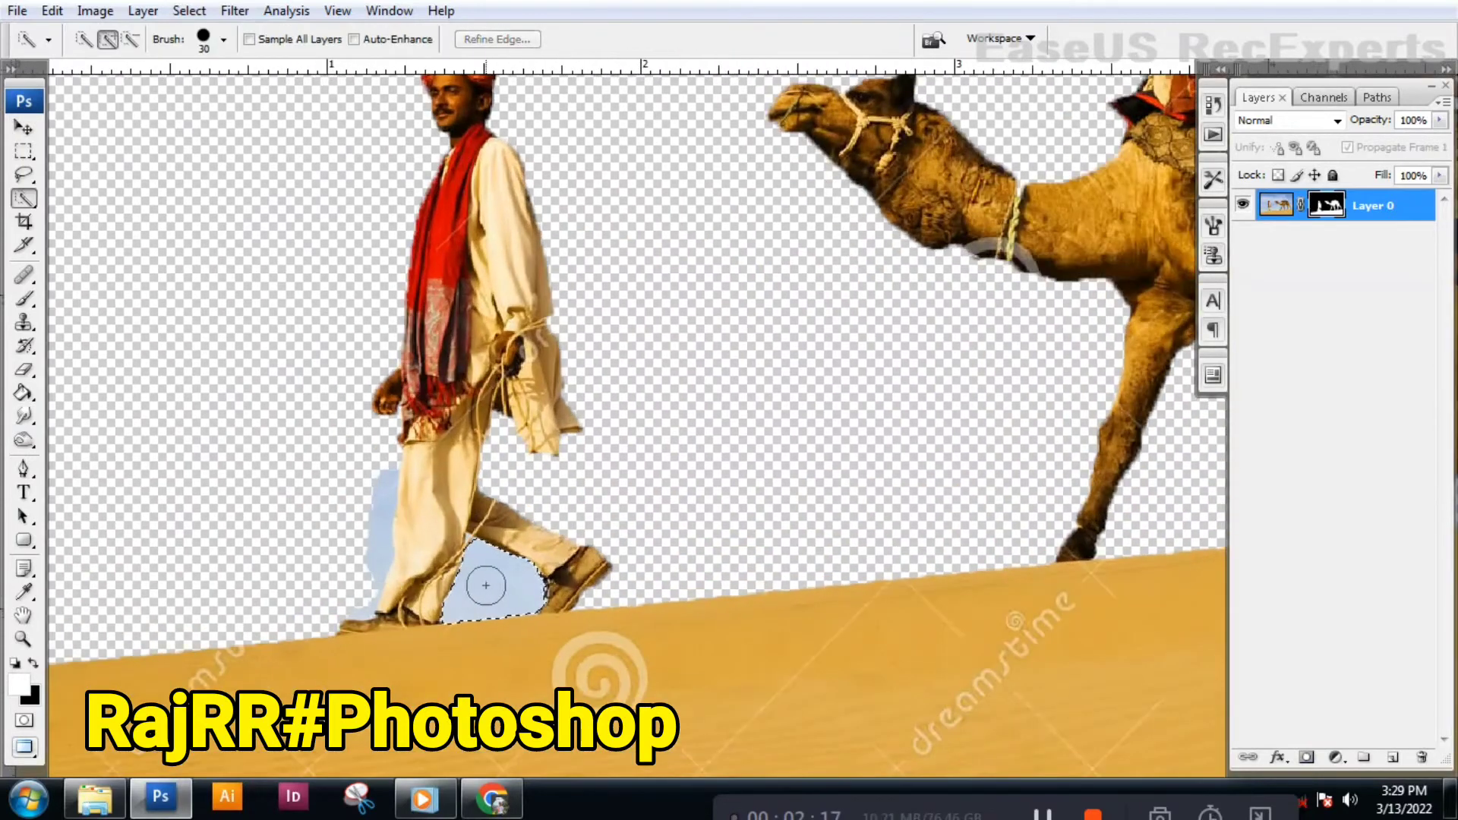
{"action": "key", "text": "Delete"}
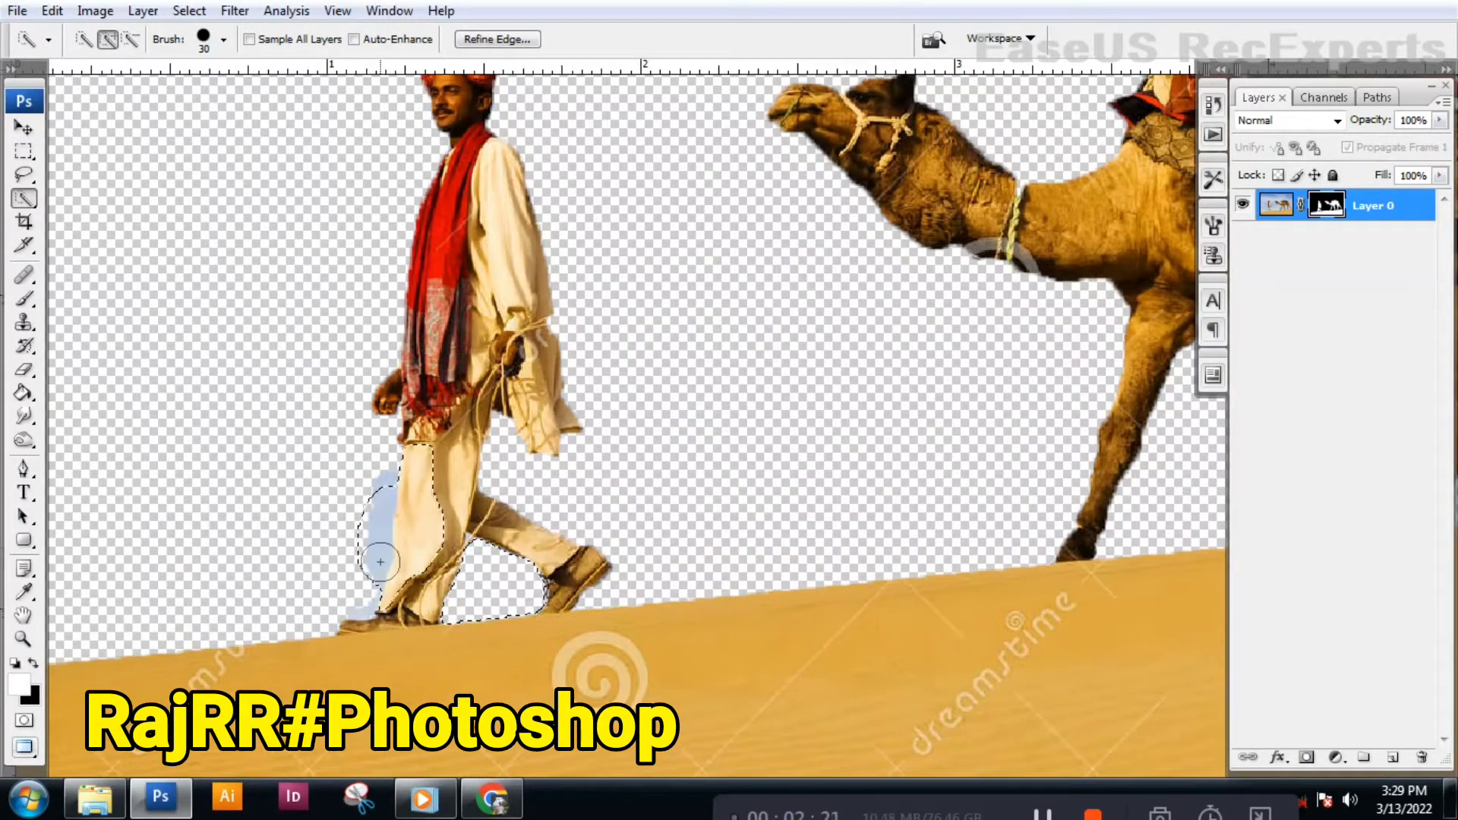
{"action": "key", "text": "shift+w"}
{"action": "left_click", "coordinate": [382, 544]}
{"action": "key", "text": "Delete"}
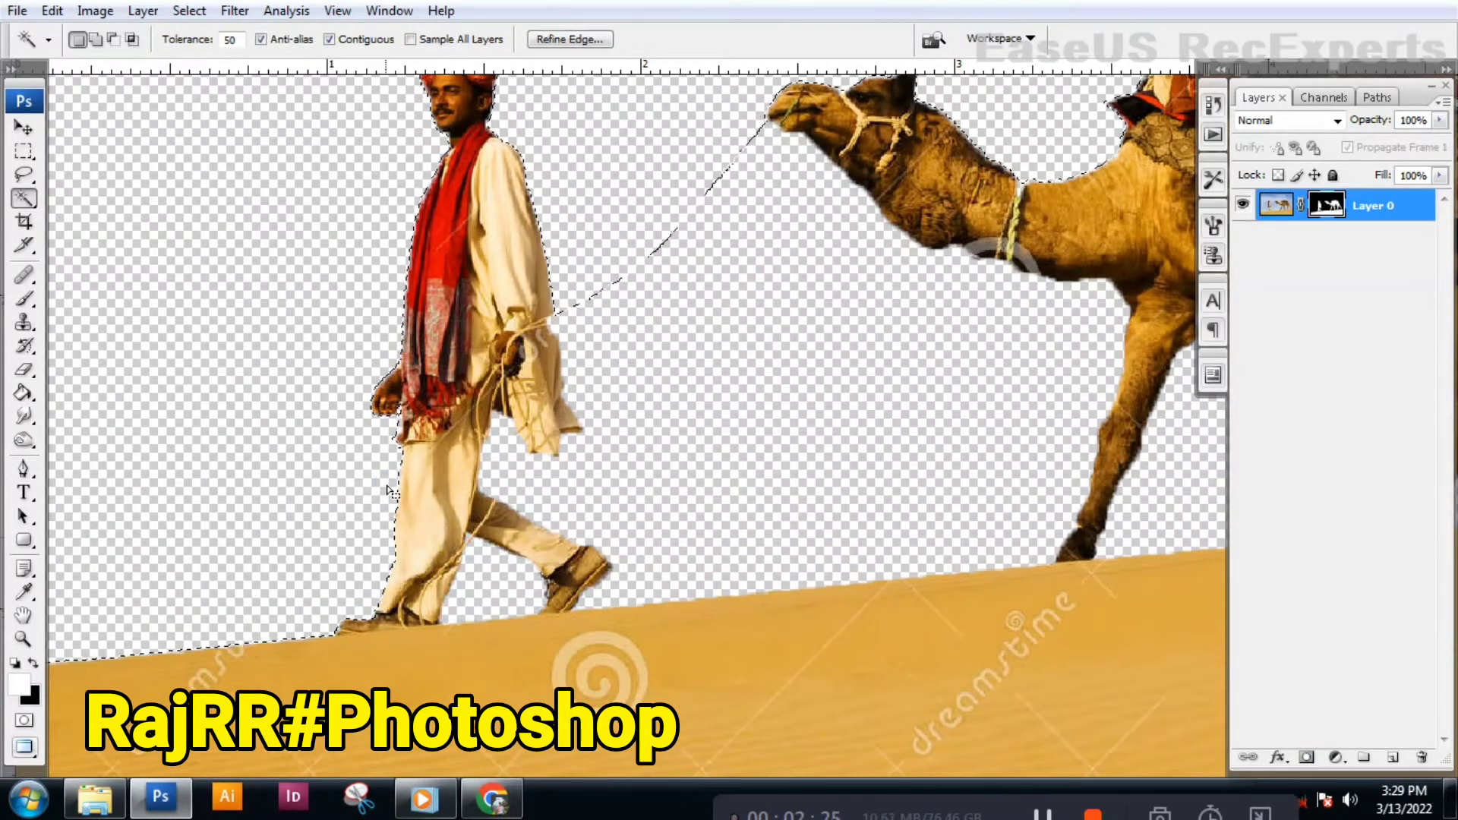
{"action": "key", "text": "ctrl+d"}
{"action": "key", "text": "ctrl+0"}
- Save the cut-out as a PSD file with Maximize Compatibility
{"action": "key", "text": "ctrl+s"}
{"action": "key", "text": "Return"}
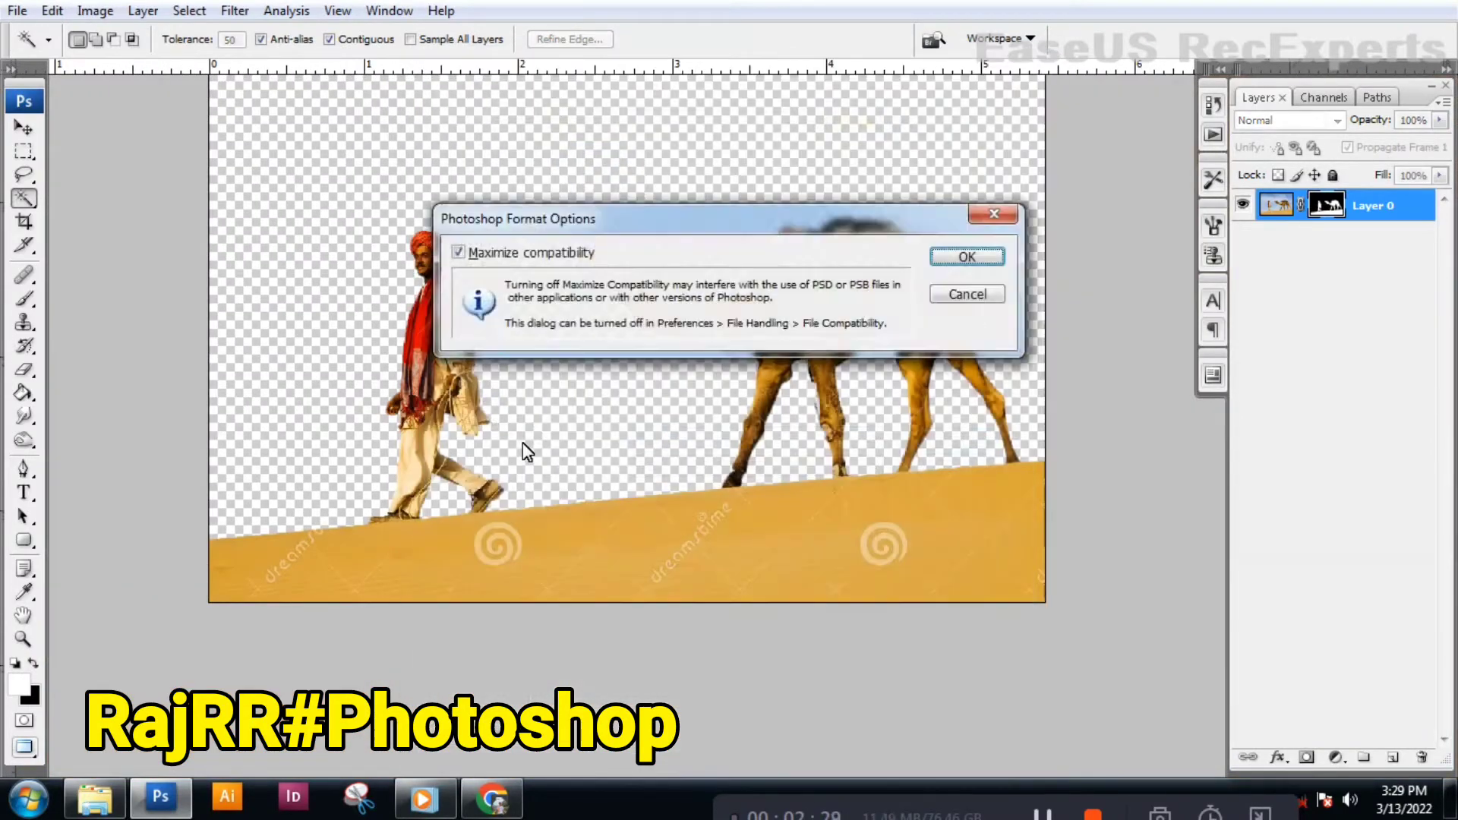
{"action": "key", "text": "Return"}
{"action": "key", "text": "ctrl+minus"}
{"action": "key", "text": "ctrl+plus"}
{"action": "key", "text": "v"}
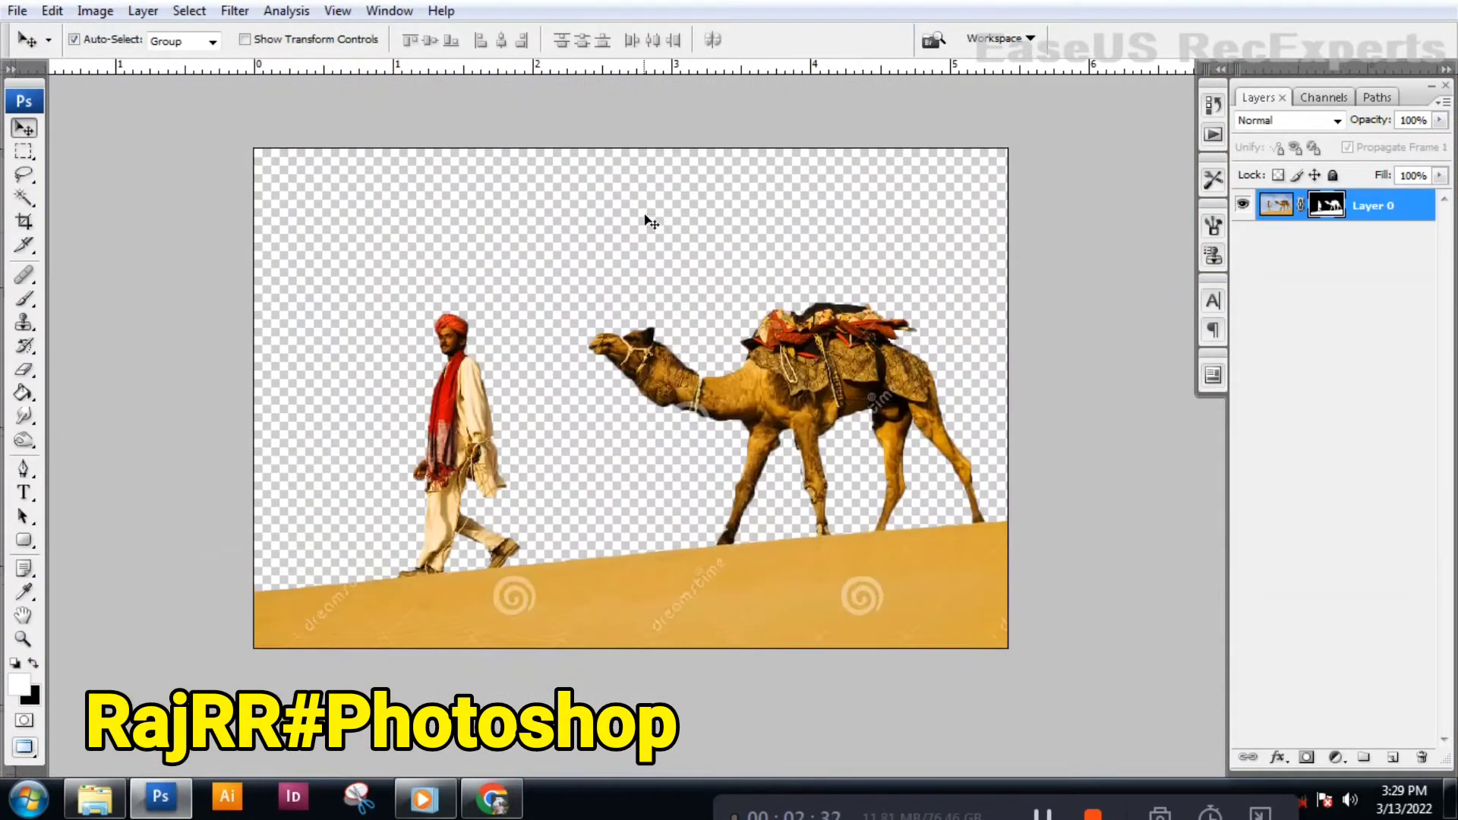
{"action": "left_click", "coordinate": [25, 155]}
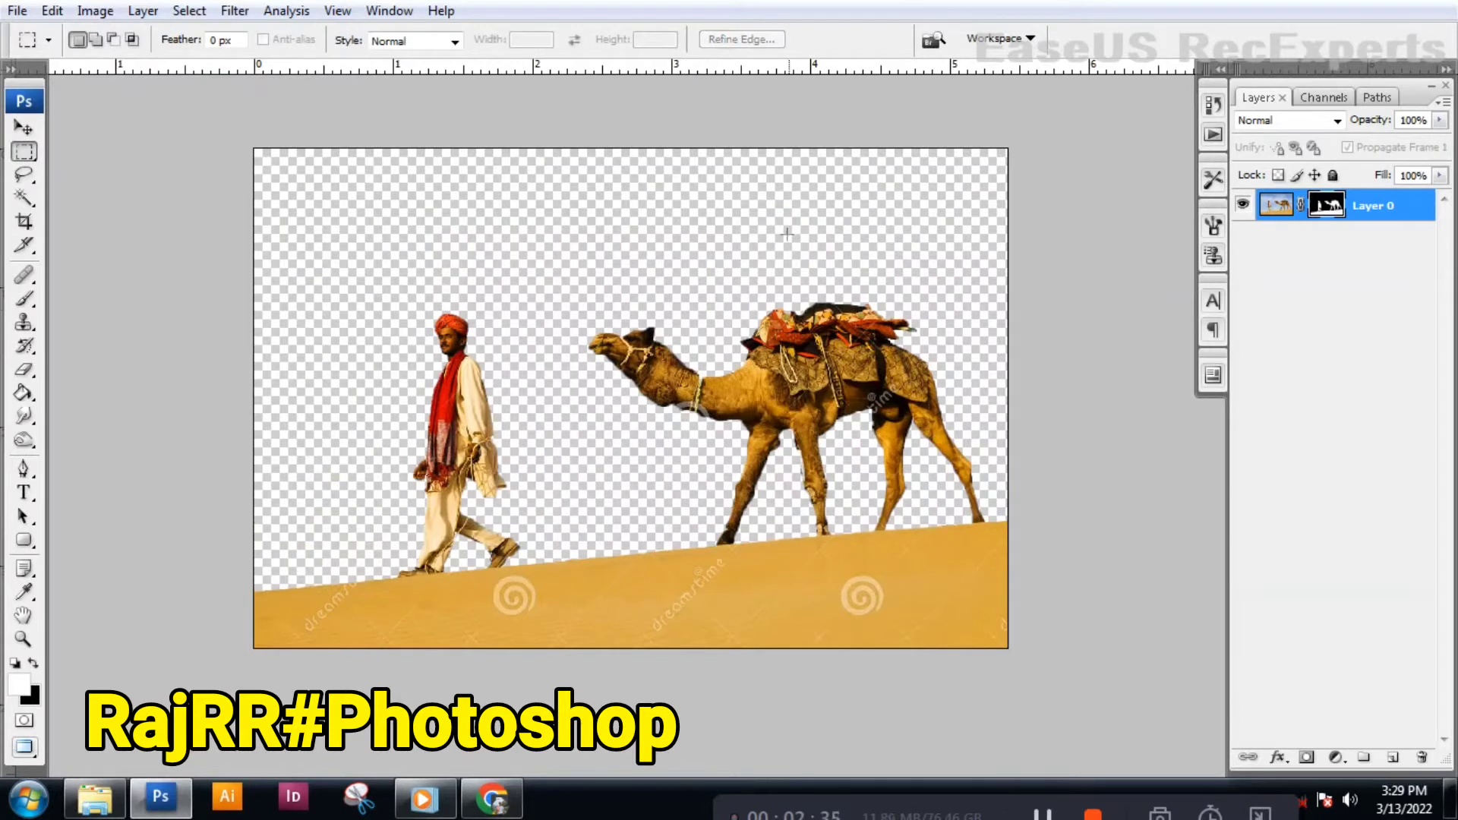
- On a new layer, fill a rectangular selection over the camel with black
{"action": "left_click", "coordinate": [1405, 759]}
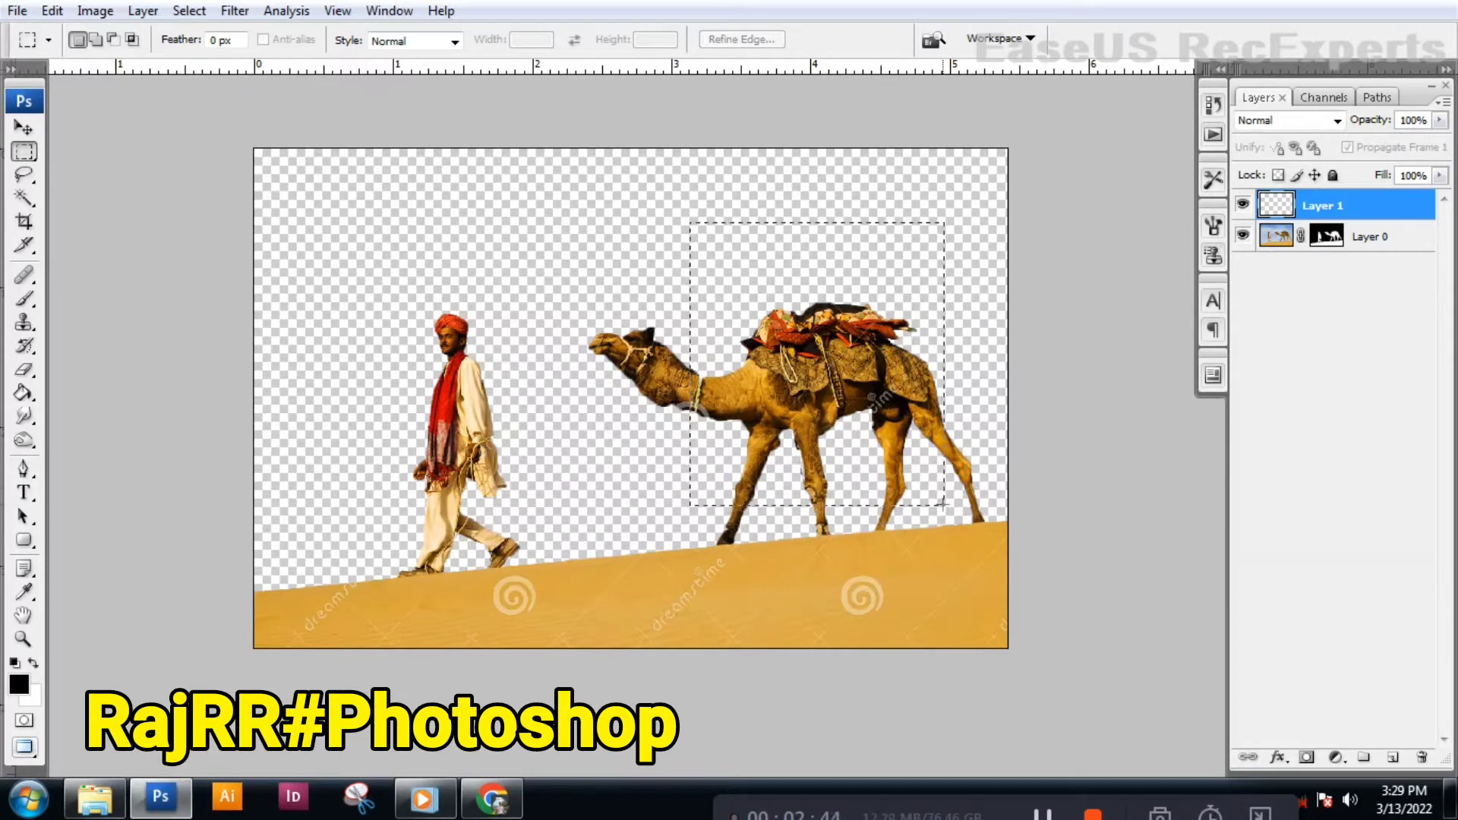
{"action": "left_click_drag", "start_coordinate": [896, 375], "coordinate": [872, 411]}
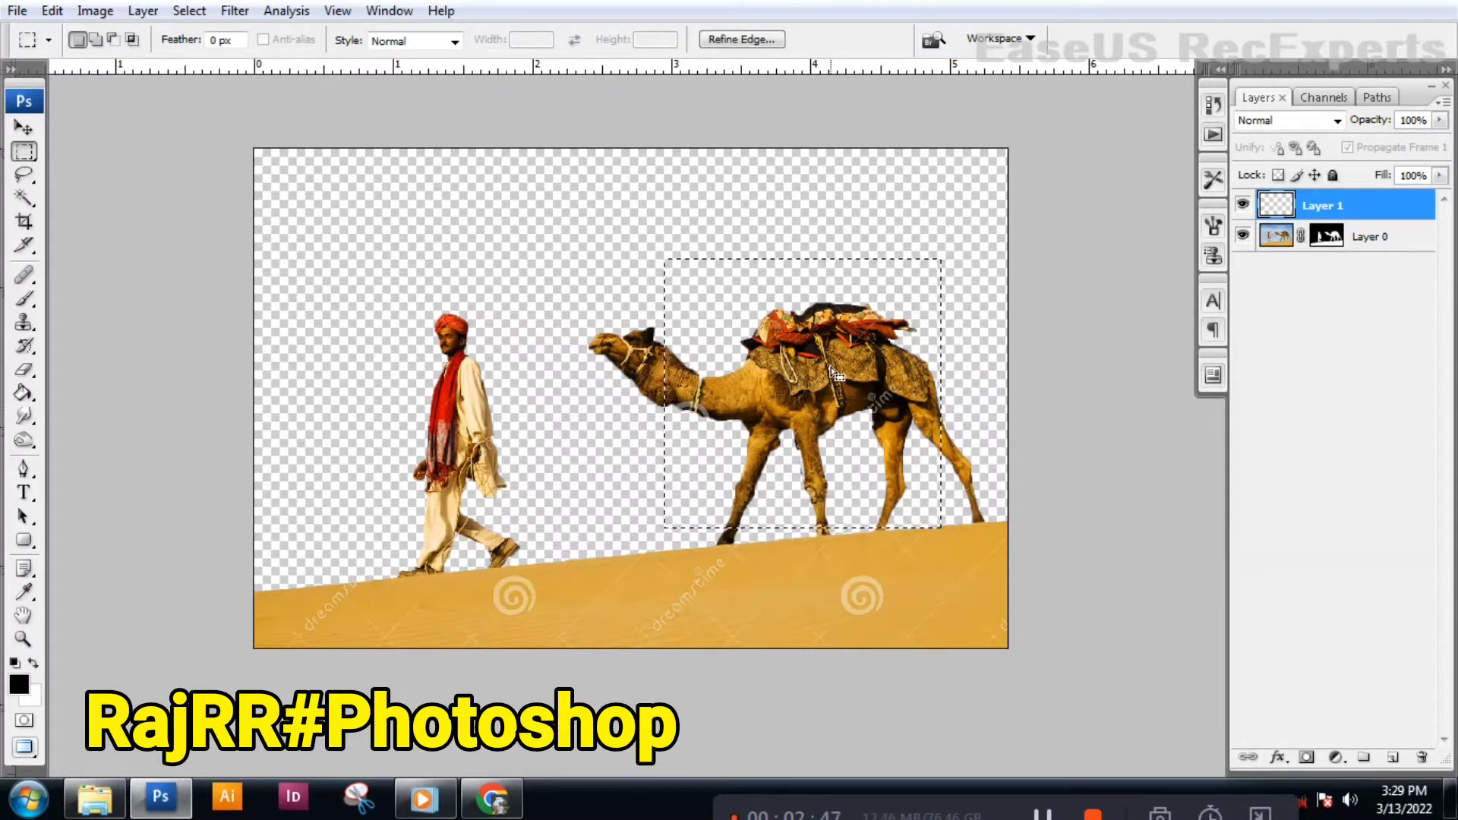
{"action": "key", "text": "g"}
{"action": "left_click", "coordinate": [750, 313]}
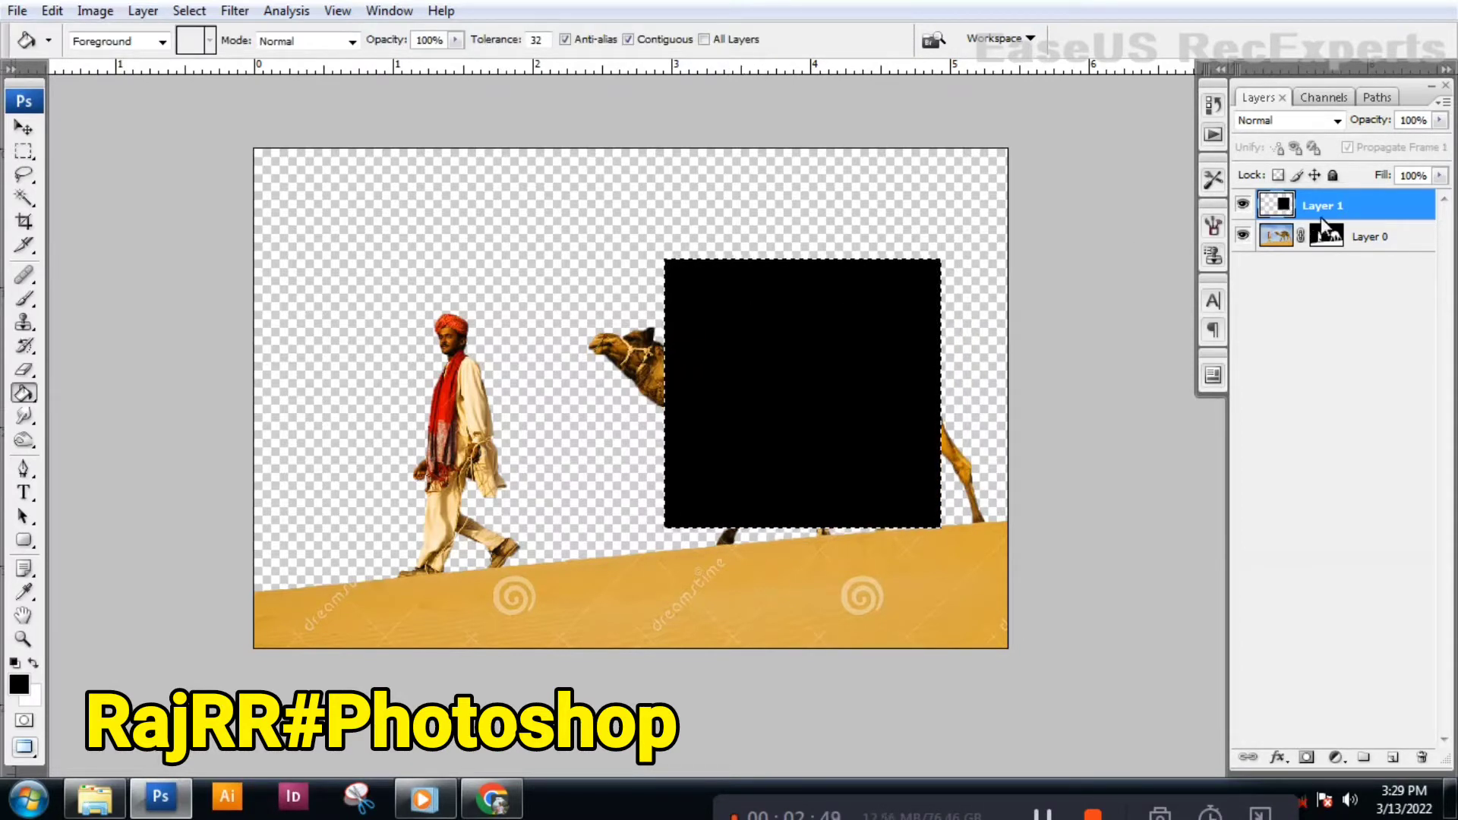
- Add a 10 px white inside stroke to the black square and move it up-left
{"action": "left_click", "coordinate": [1280, 758]}
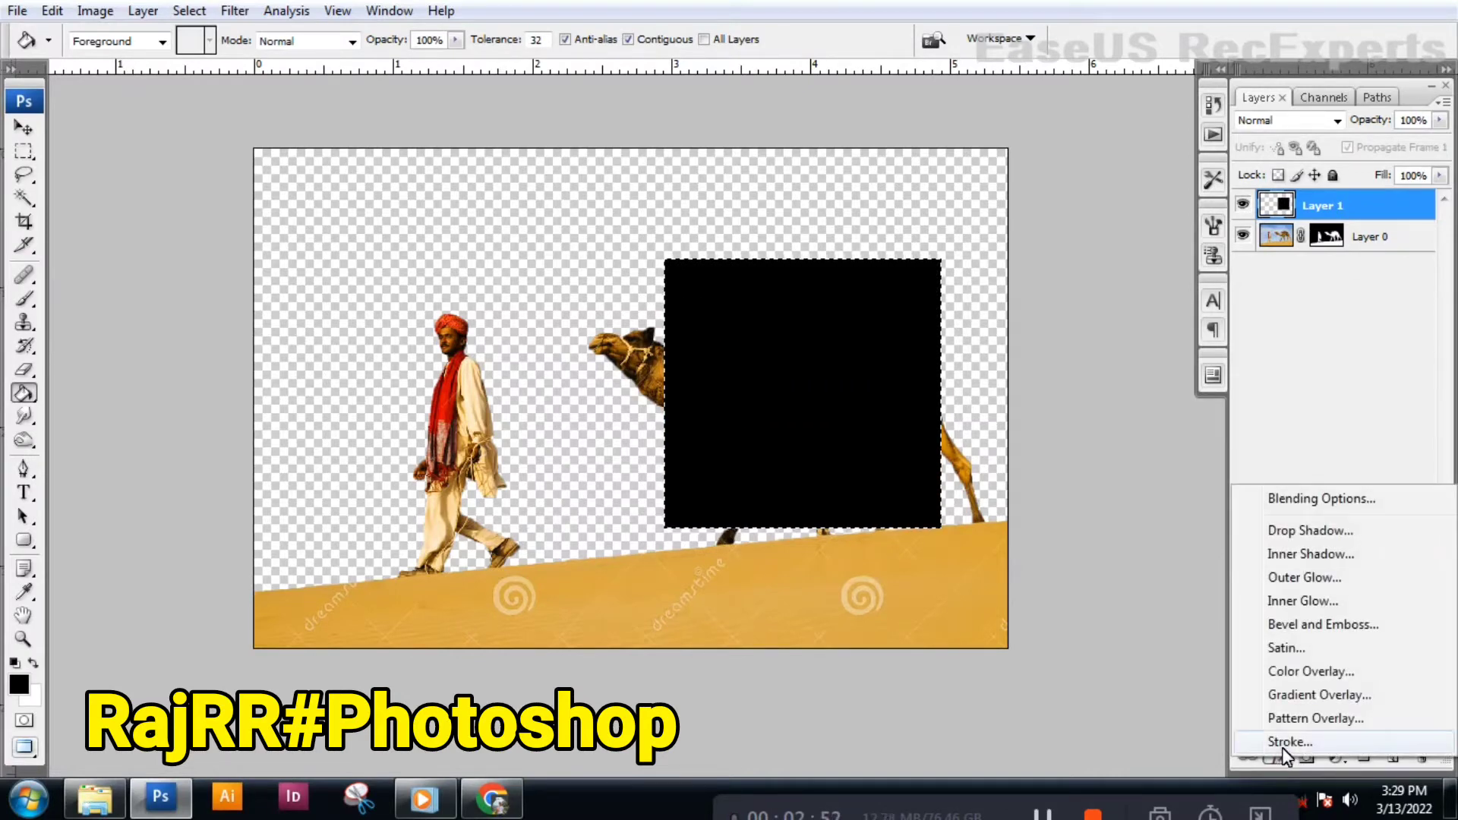
{"action": "left_click", "coordinate": [1291, 741]}
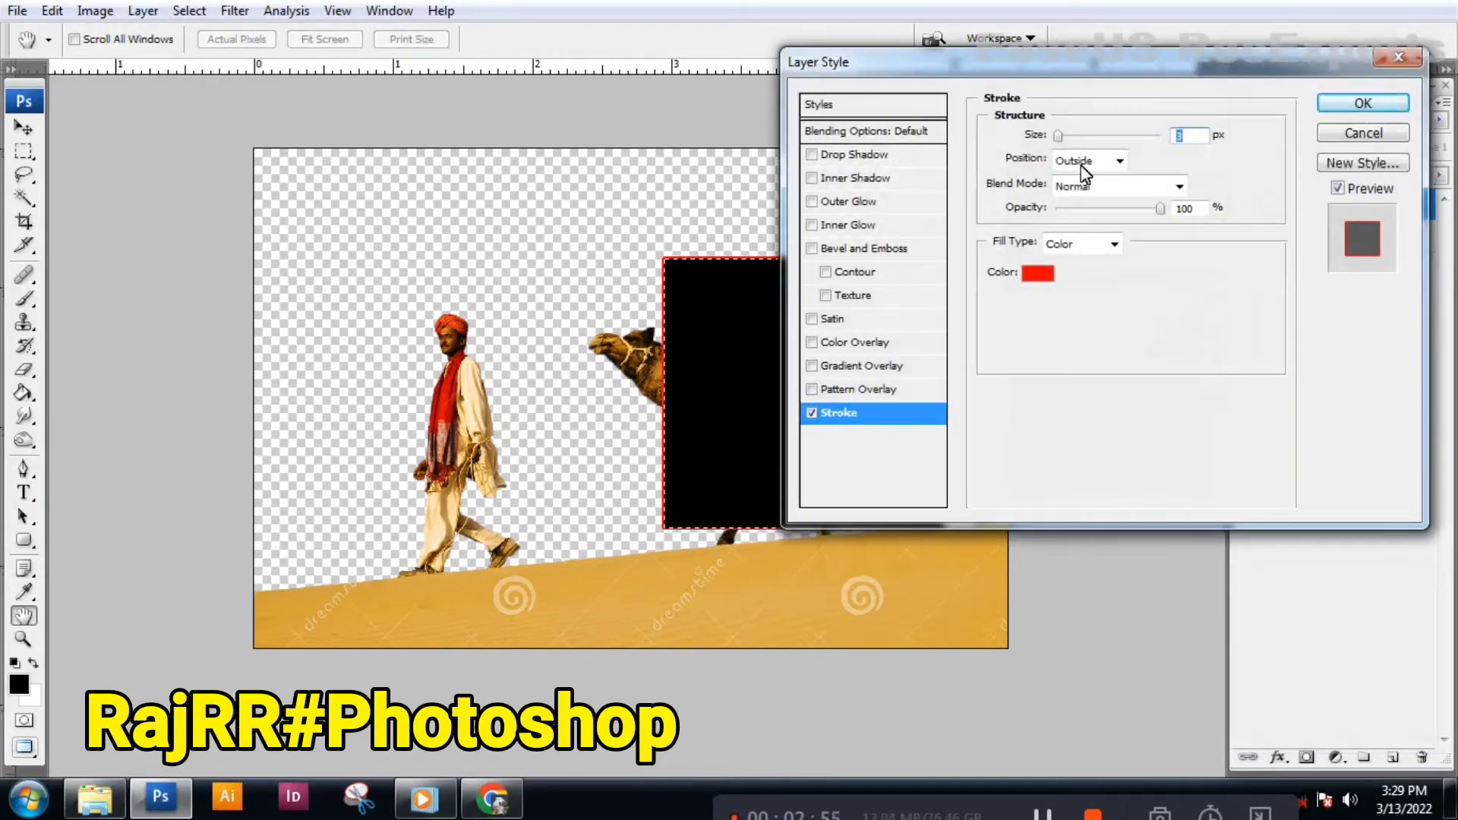
{"action": "left_click", "coordinate": [1091, 201]}
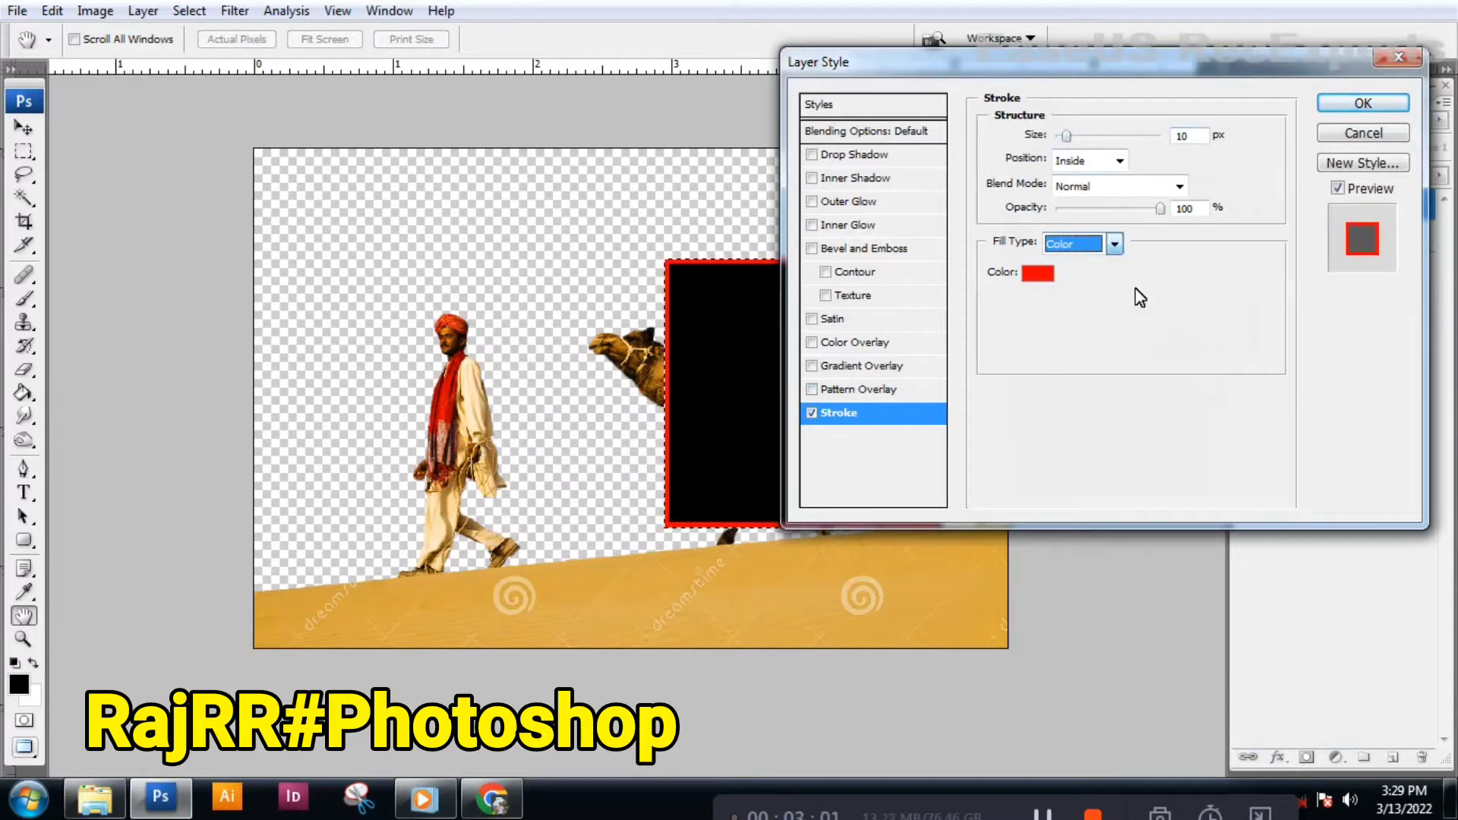
{"action": "left_click", "coordinate": [1032, 272]}
{"action": "left_click", "coordinate": [828, 190]}
{"action": "key", "text": "Return"}
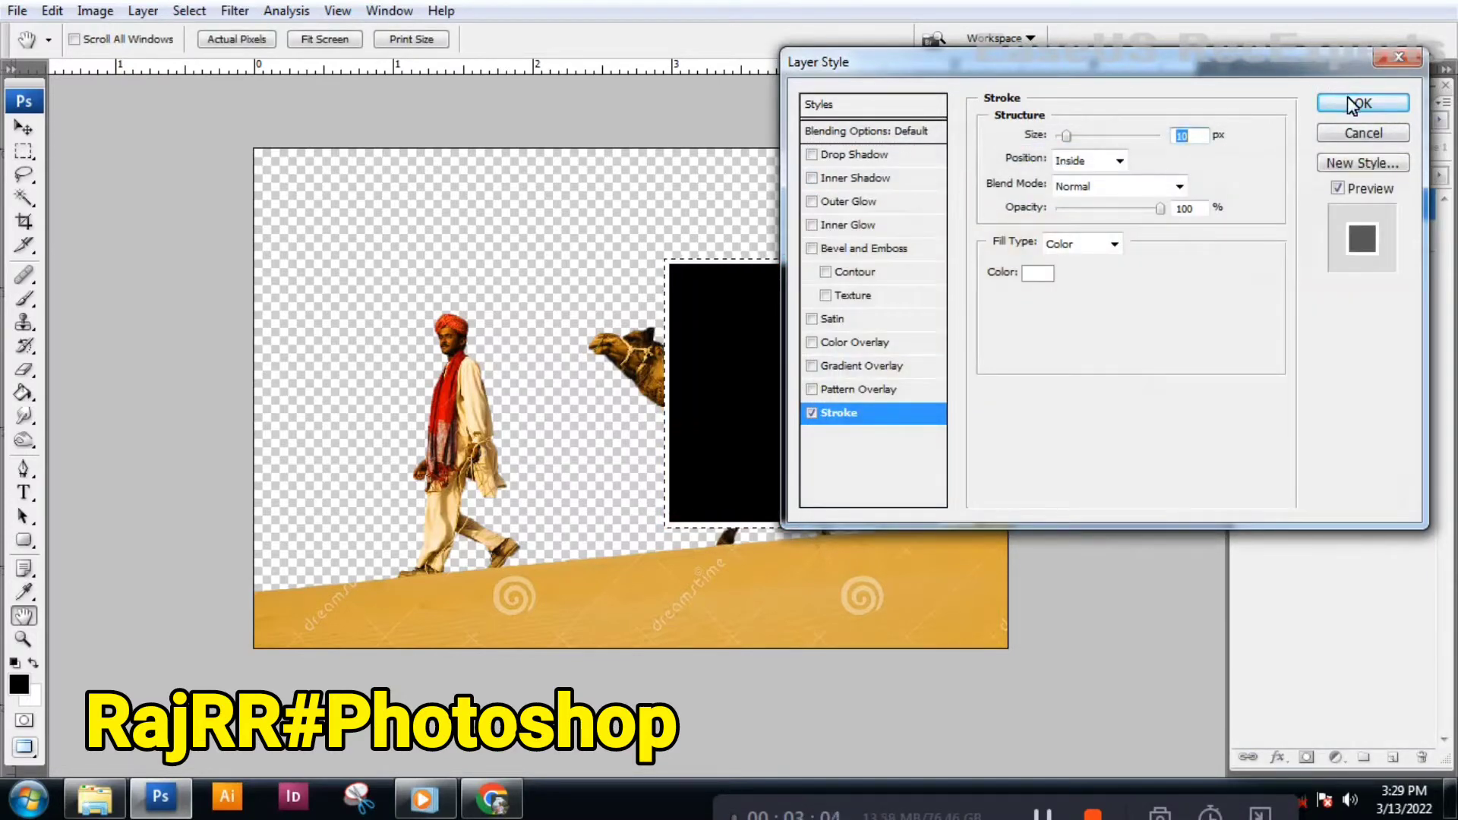
{"action": "left_click", "coordinate": [1353, 105]}
{"action": "key", "text": "v"}
{"action": "left_click_drag", "start_coordinate": [879, 365], "coordinate": [844, 324]}
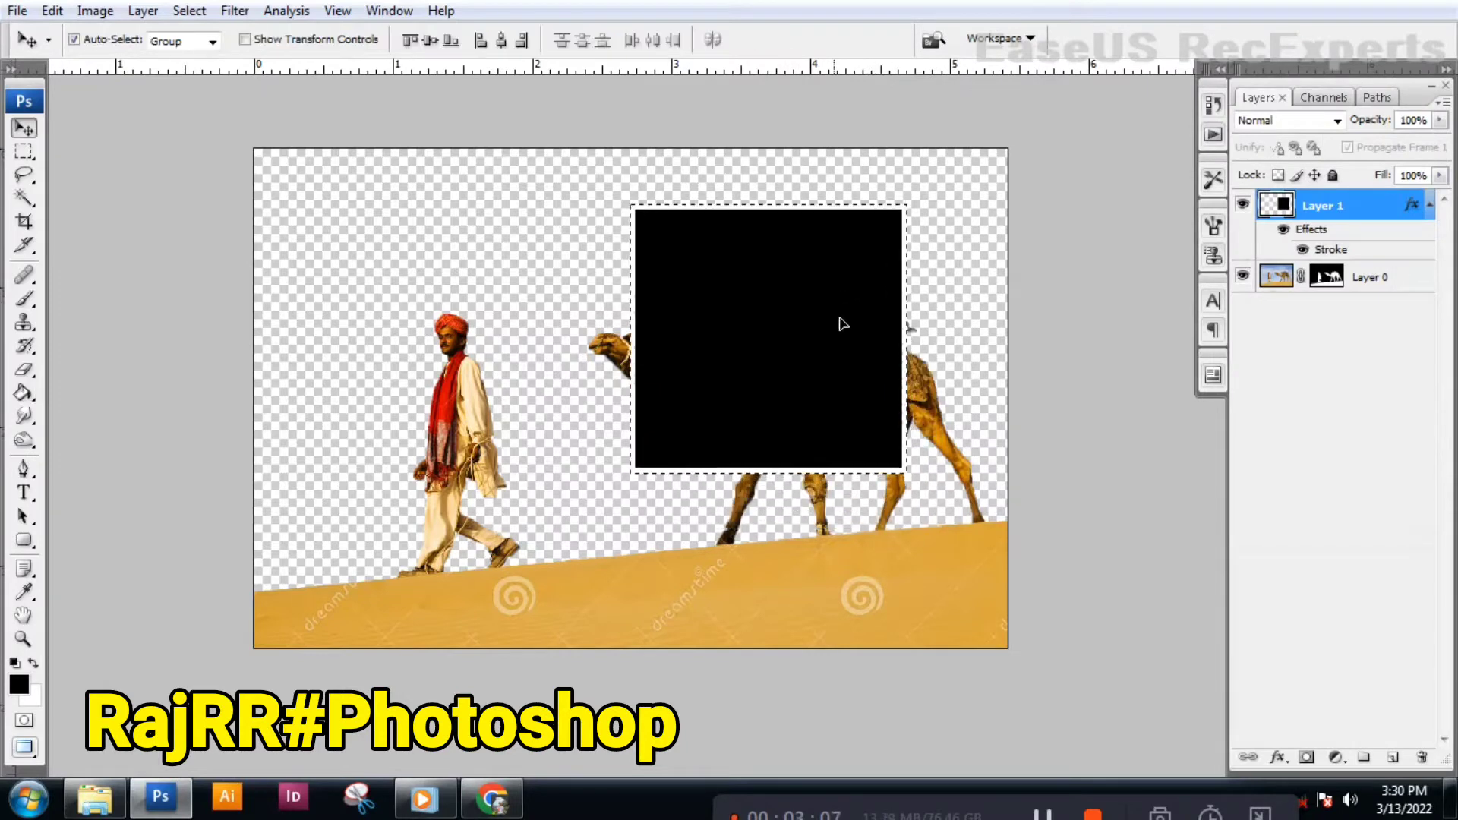
{"action": "key", "text": "ctrl+d"}
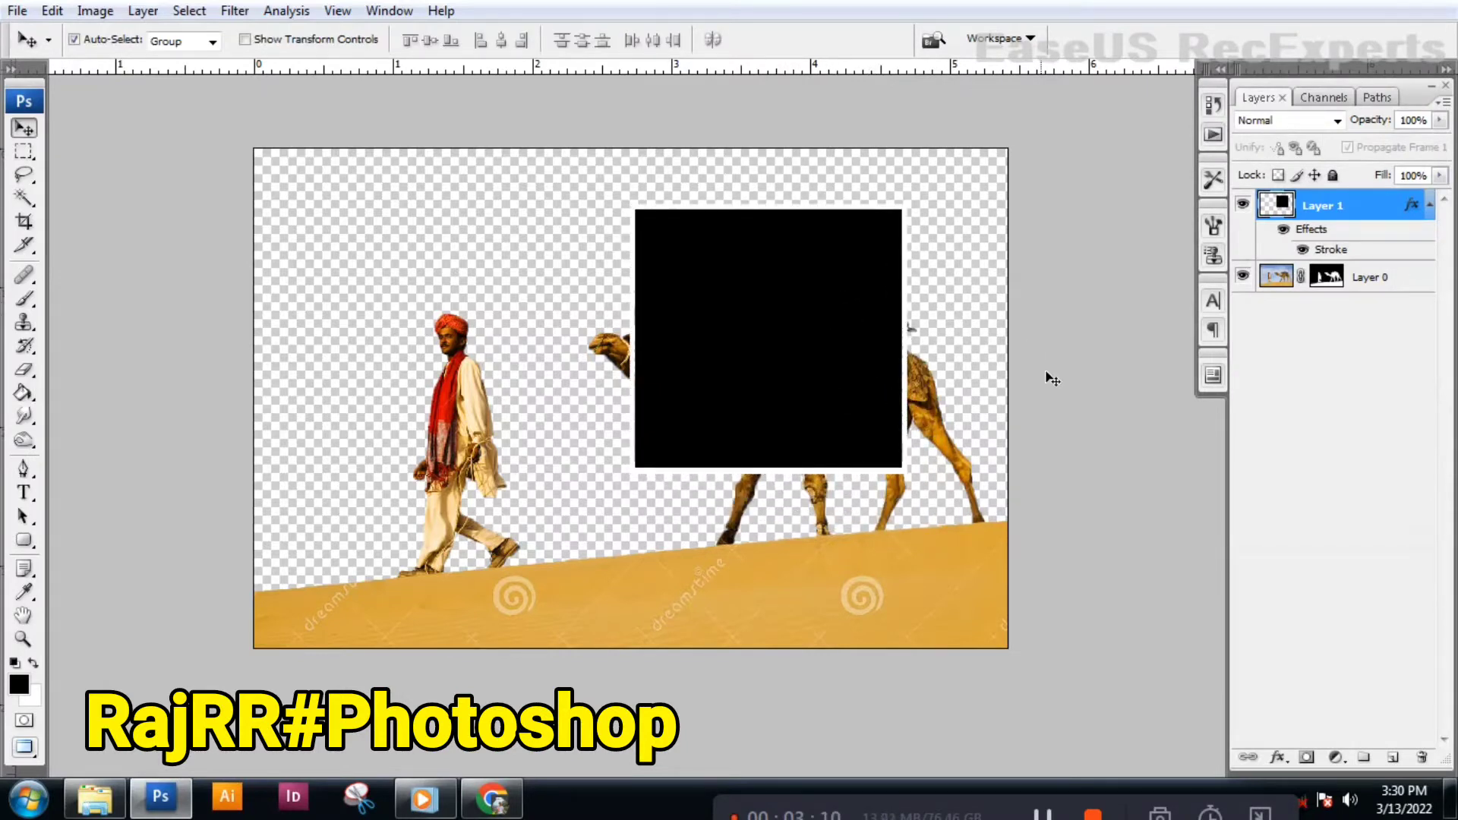
- Add a new layer below Layer 0 and a reversed brown-preset Gradient Fill layer
{"action": "left_click", "coordinate": [1406, 761]}
{"action": "left_click_drag", "start_coordinate": [1325, 209], "coordinate": [1345, 332]}
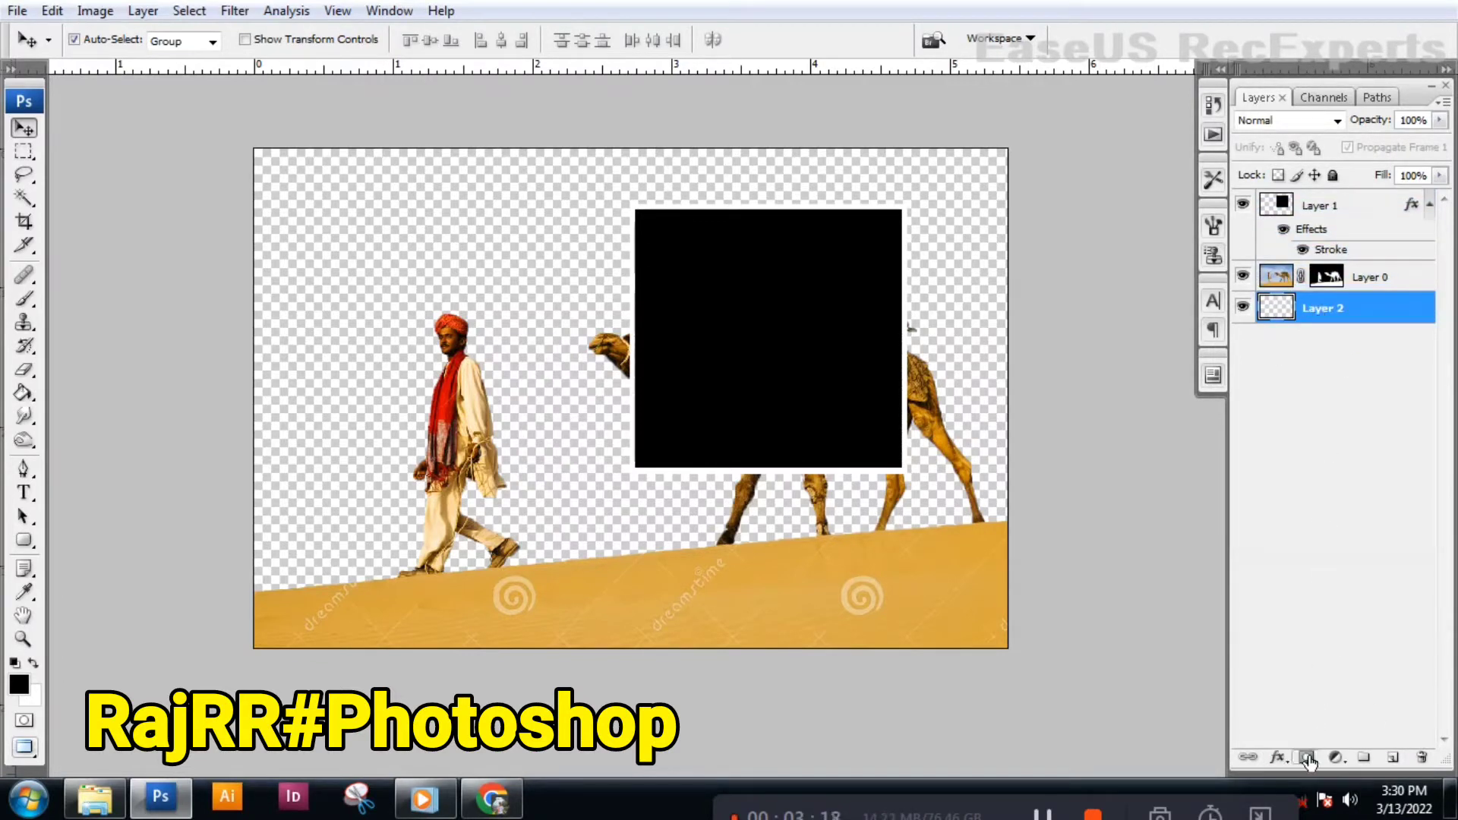
{"action": "left_click", "coordinate": [1336, 758]}
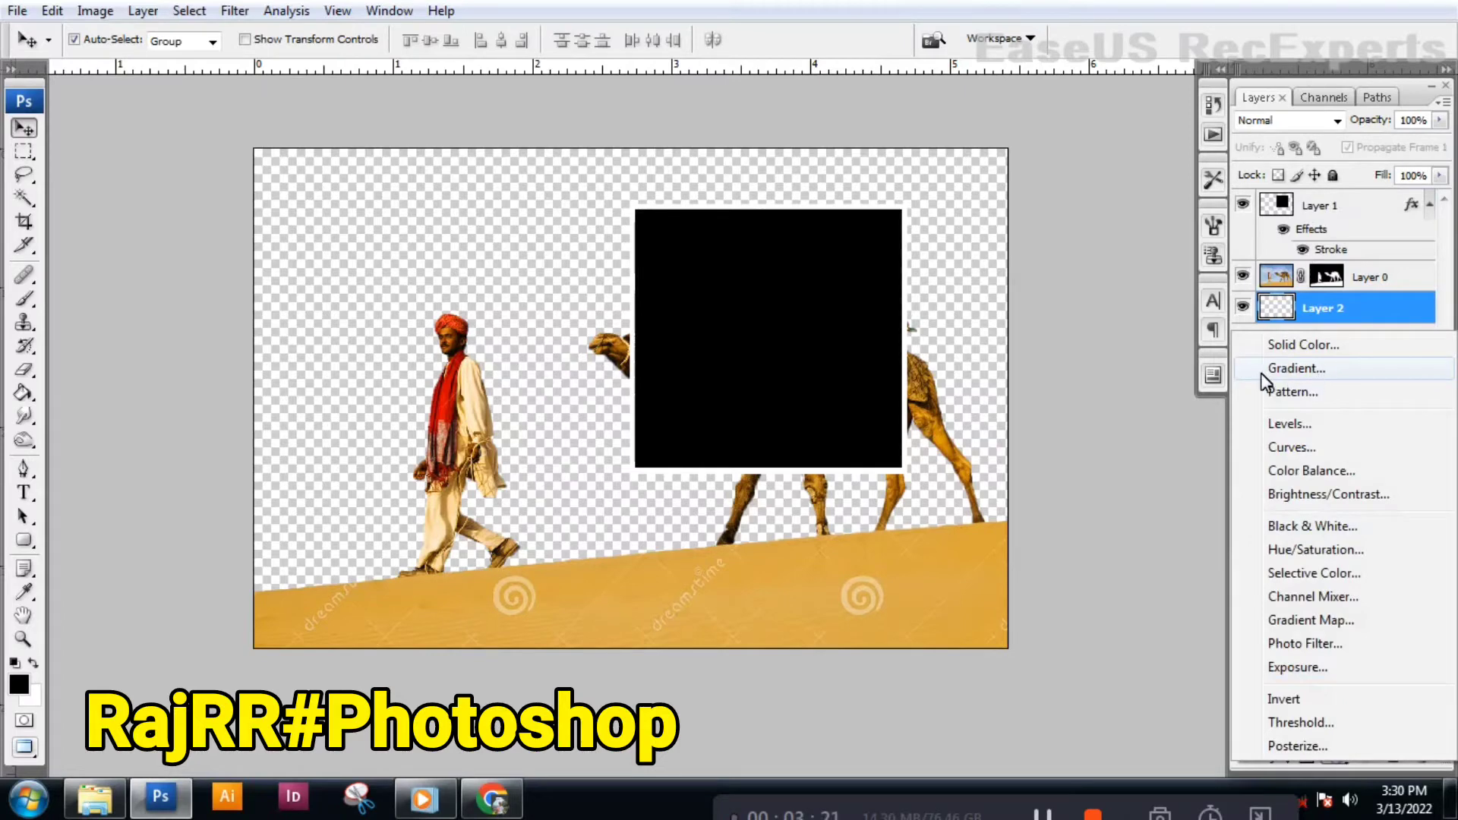
{"action": "left_click", "coordinate": [1301, 368]}
{"action": "left_click", "coordinate": [1035, 290]}
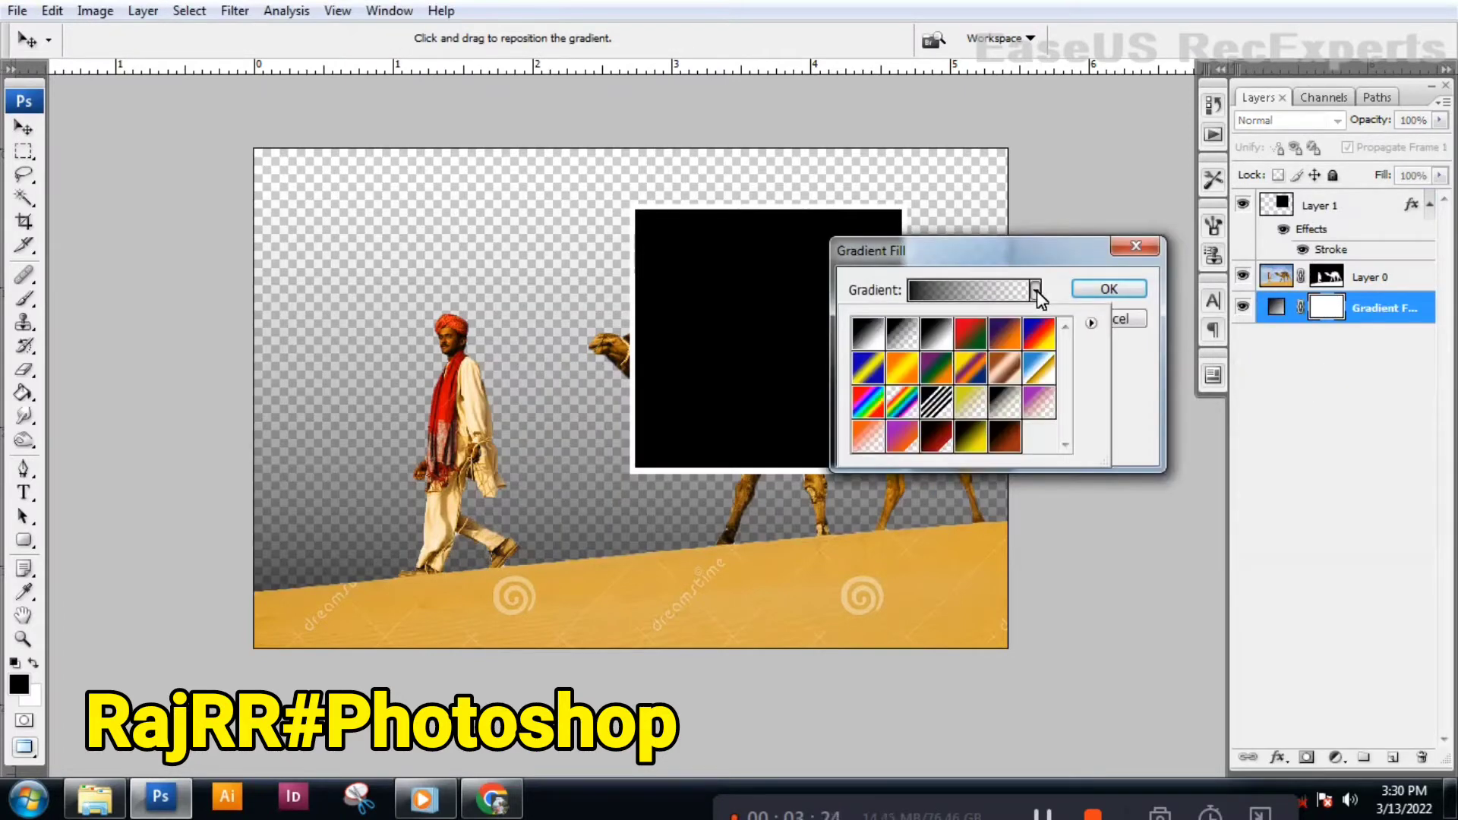
{"action": "left_click", "coordinate": [1012, 450]}
{"action": "left_click", "coordinate": [1130, 398]}
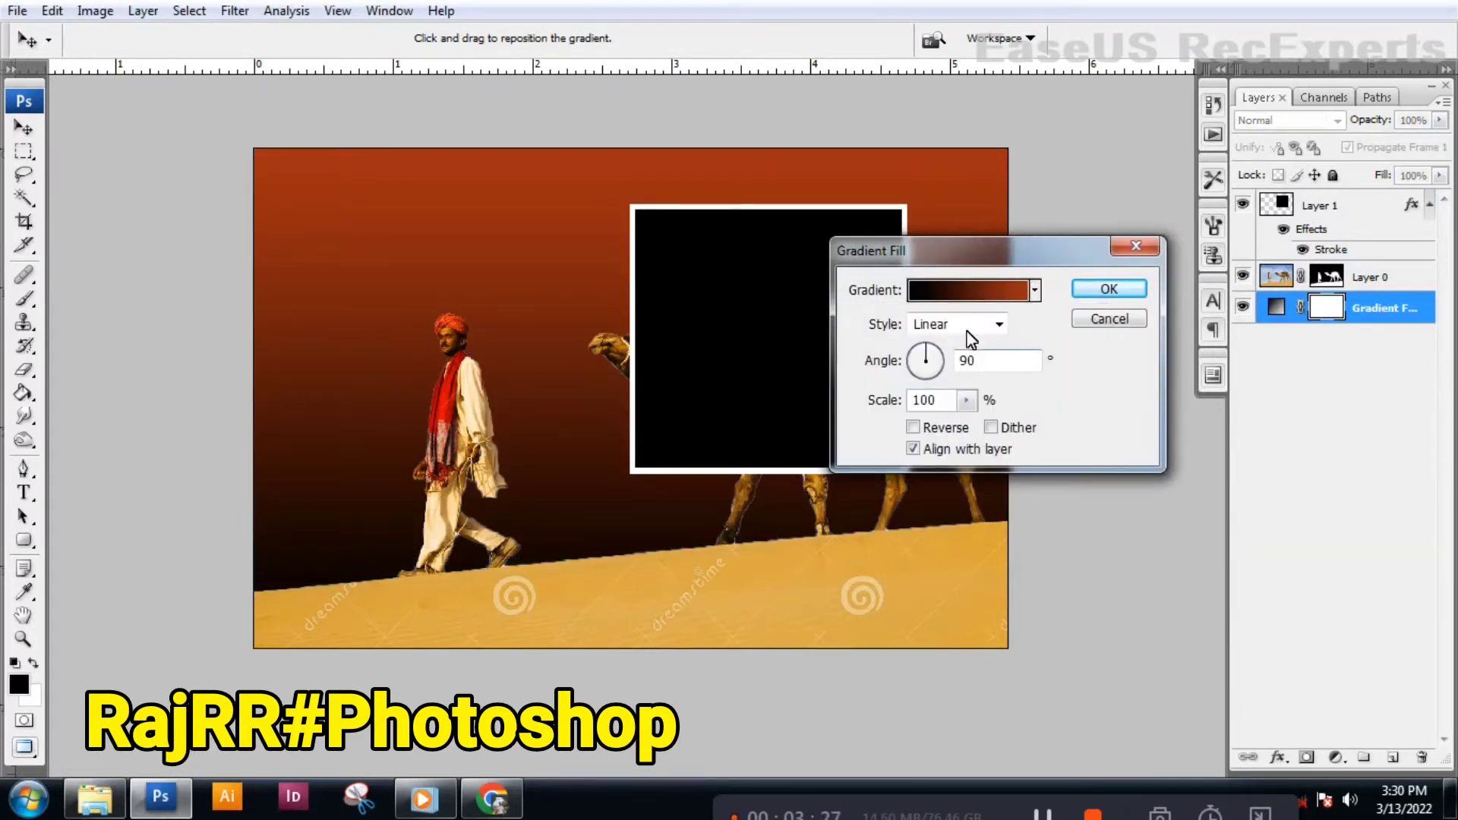
{"action": "left_click", "coordinate": [914, 427]}
- Change the gradient's right colour stop to a deep orange-brown
{"action": "left_click", "coordinate": [1005, 296]}
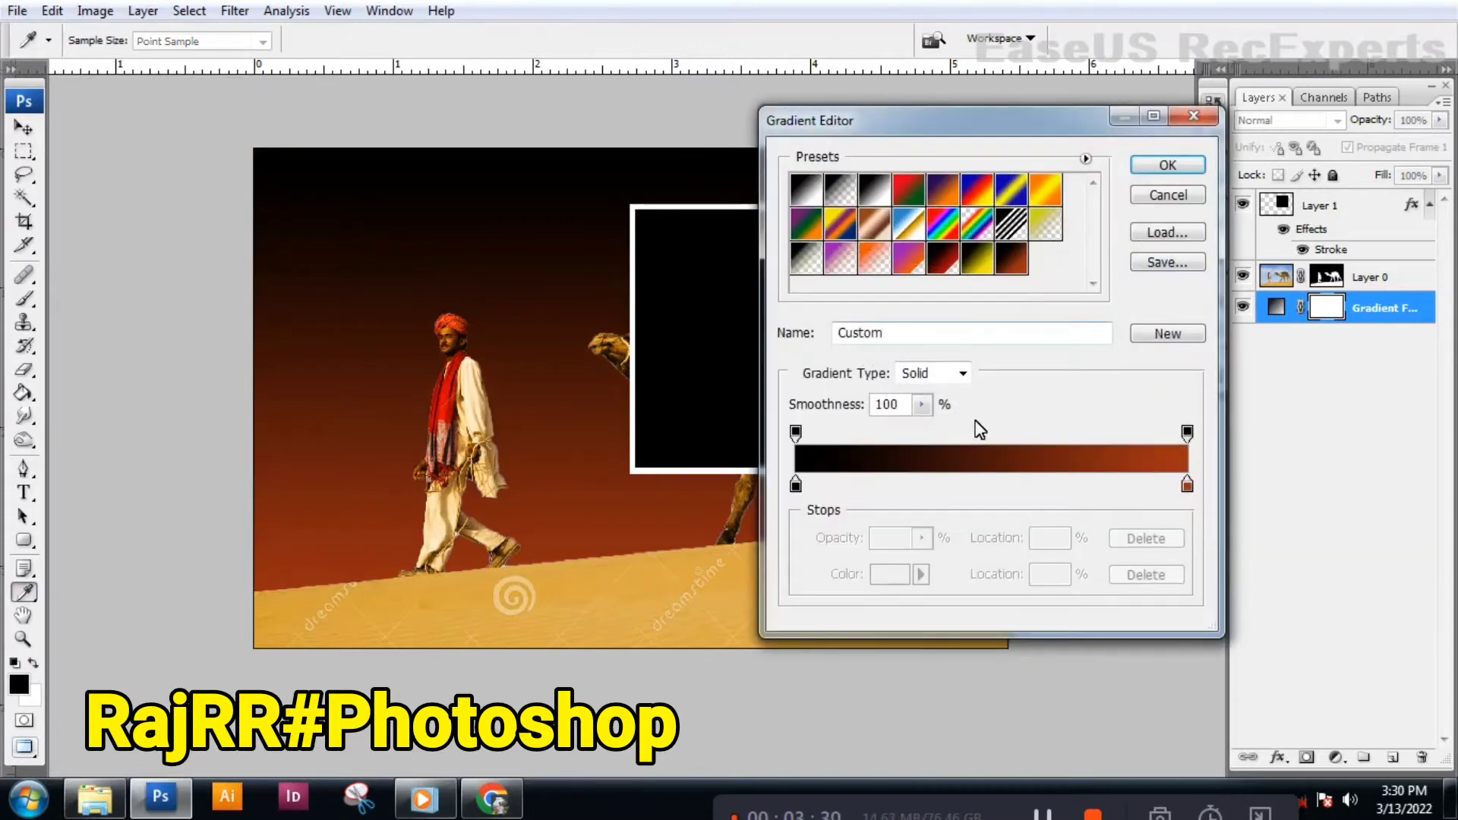
{"action": "left_click", "coordinate": [1187, 486]}
{"action": "left_click", "coordinate": [889, 575]}
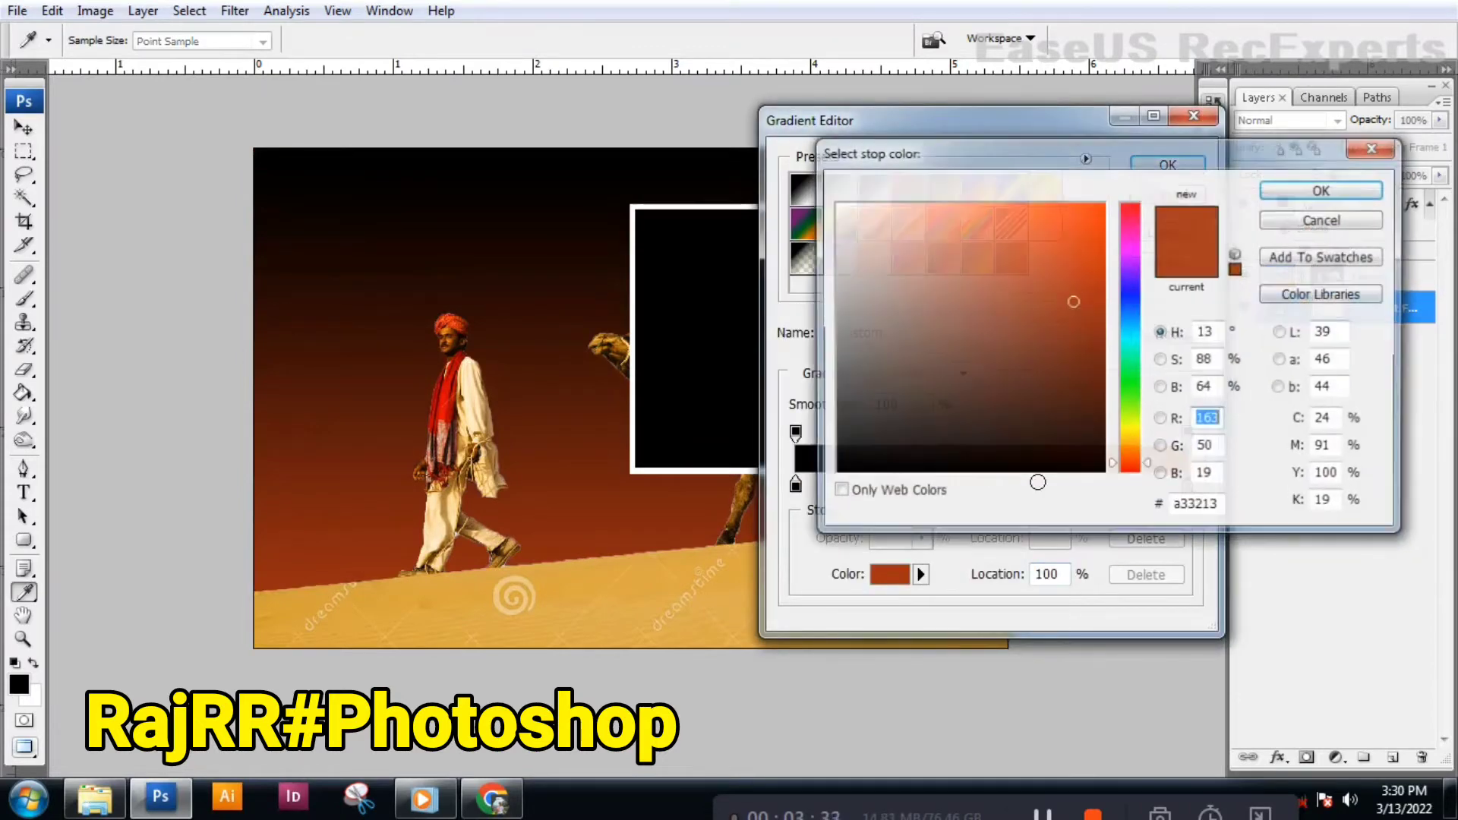
{"action": "left_click_drag", "start_coordinate": [1130, 466], "coordinate": [1146, 456]}
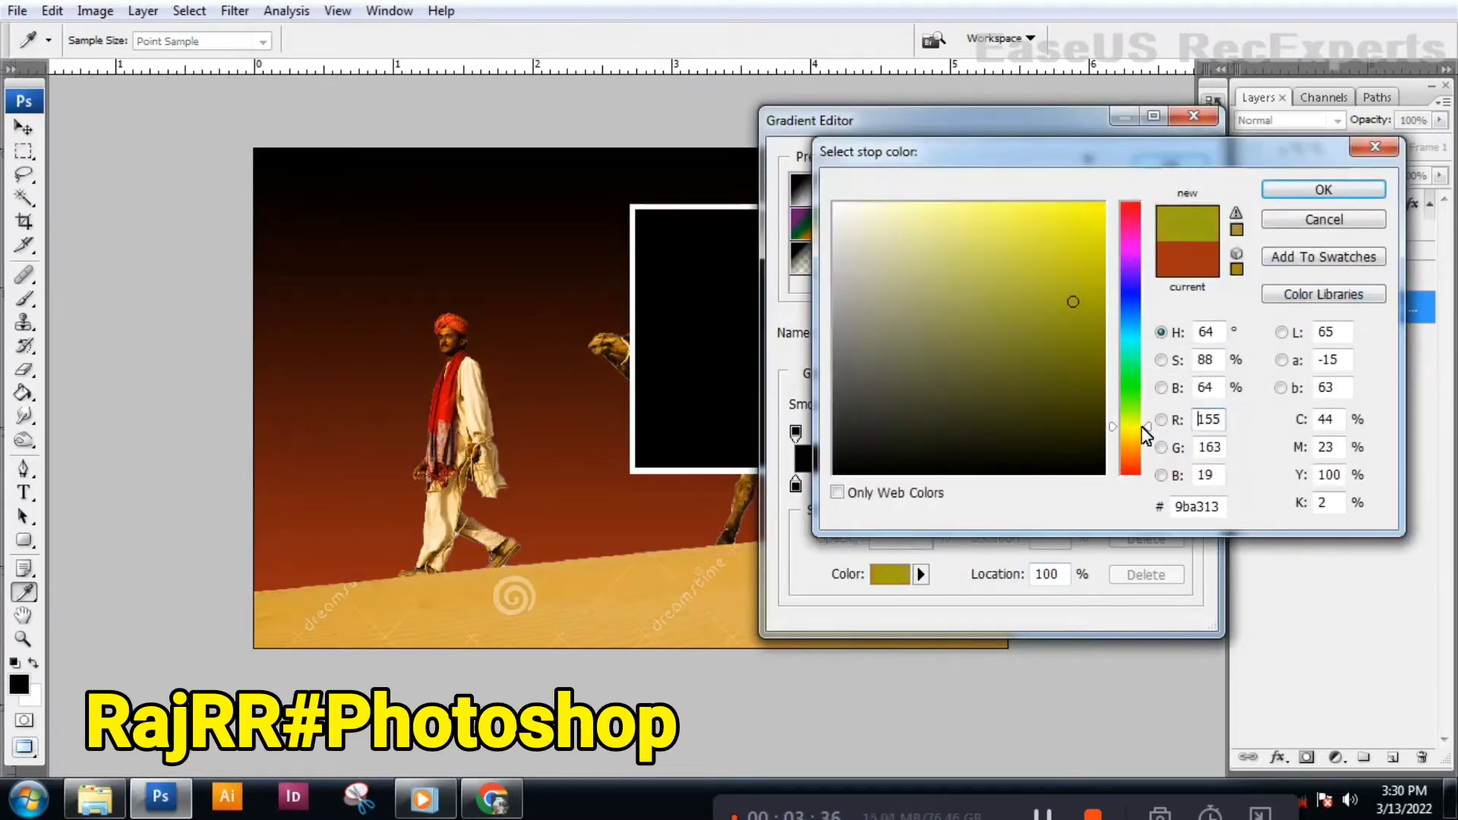
{"action": "mouse_move", "coordinate": [1074, 302]}
{"action": "left_mouse_down"}
{"action": "mouse_move", "coordinate": [1090, 345]}
{"action": "mouse_move", "coordinate": [1085, 311]}
{"action": "left_mouse_up"}
{"action": "left_click", "coordinate": [1322, 189]}
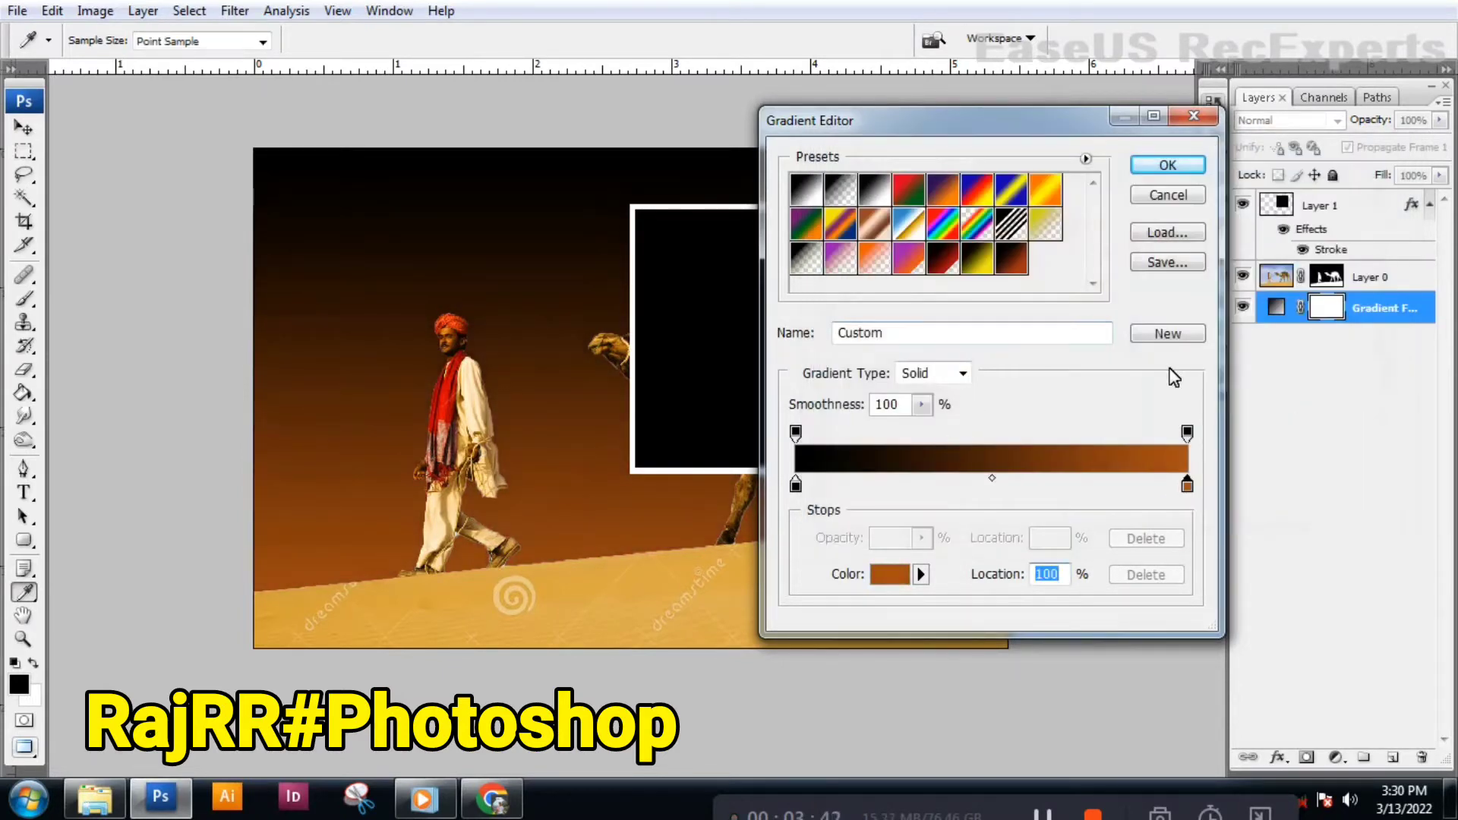
{"action": "left_click", "coordinate": [1152, 170]}
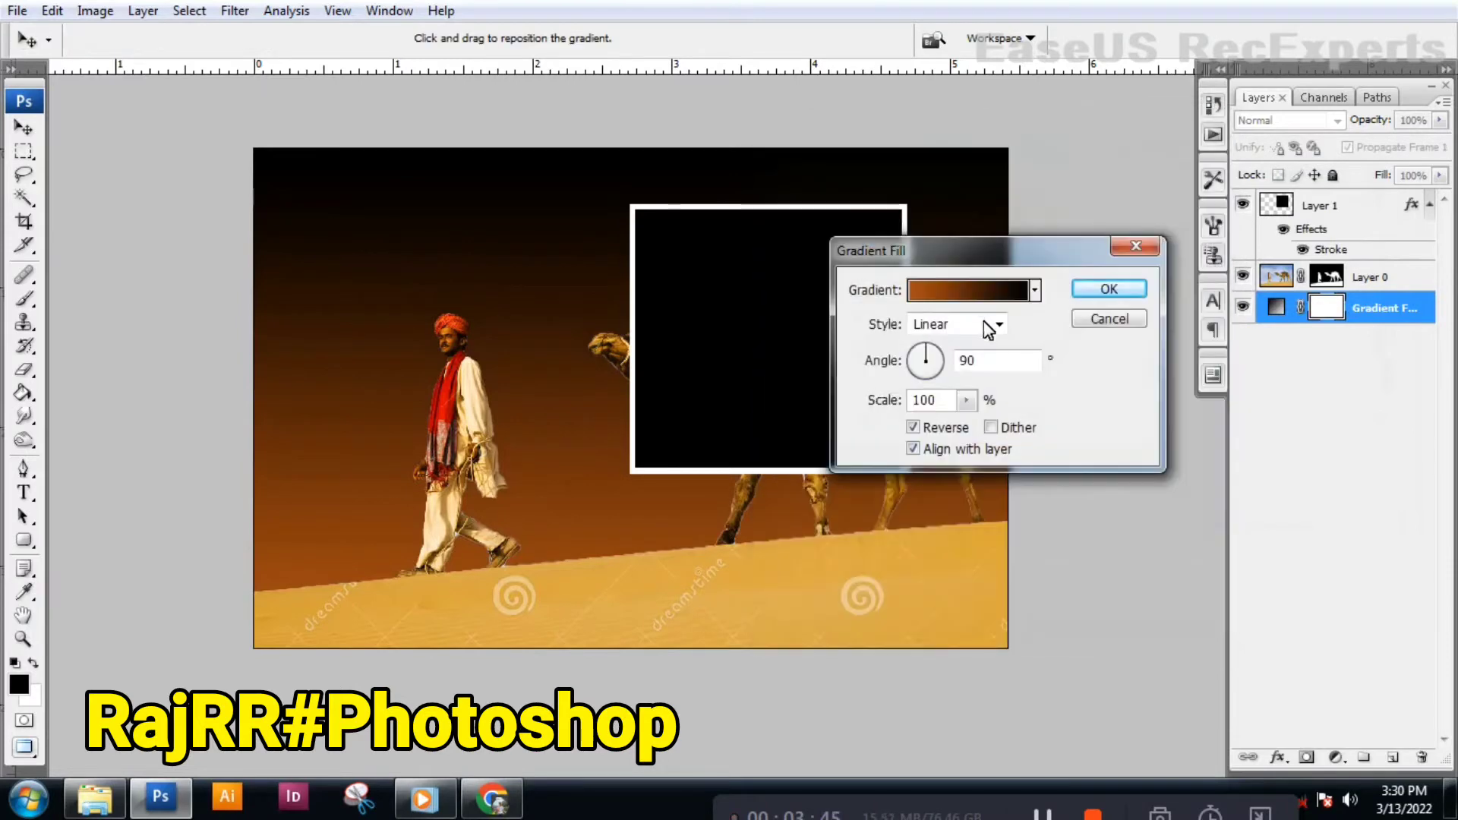
- Make the gradient radial, reposition its centre and scale it to 147%
{"action": "left_click", "coordinate": [995, 324]}
{"action": "left_click", "coordinate": [932, 340]}
{"action": "left_click_drag", "start_coordinate": [588, 439], "coordinate": [671, 402]}
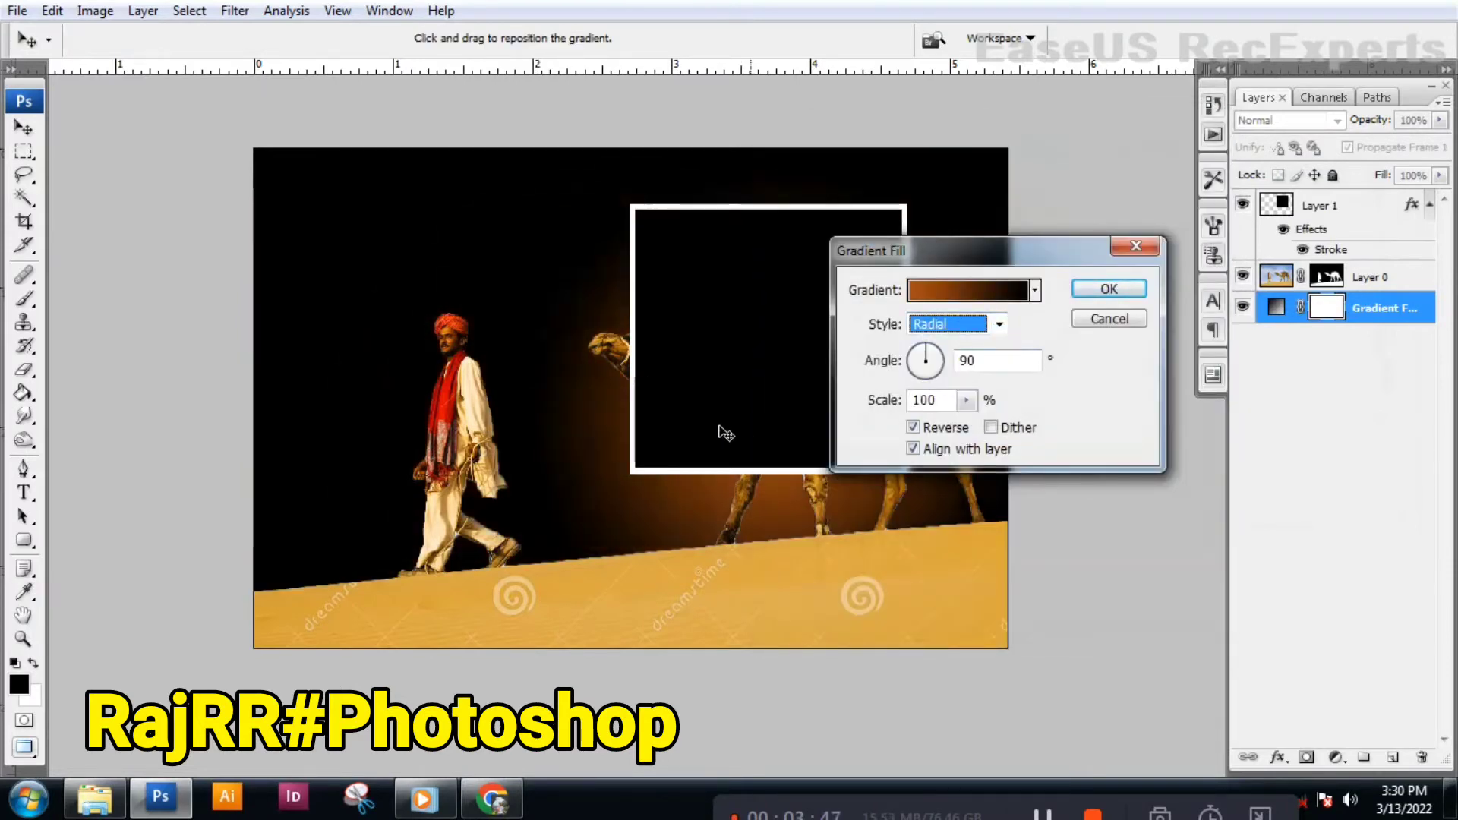
{"action": "left_click_drag", "start_coordinate": [967, 400], "coordinate": [978, 417]}
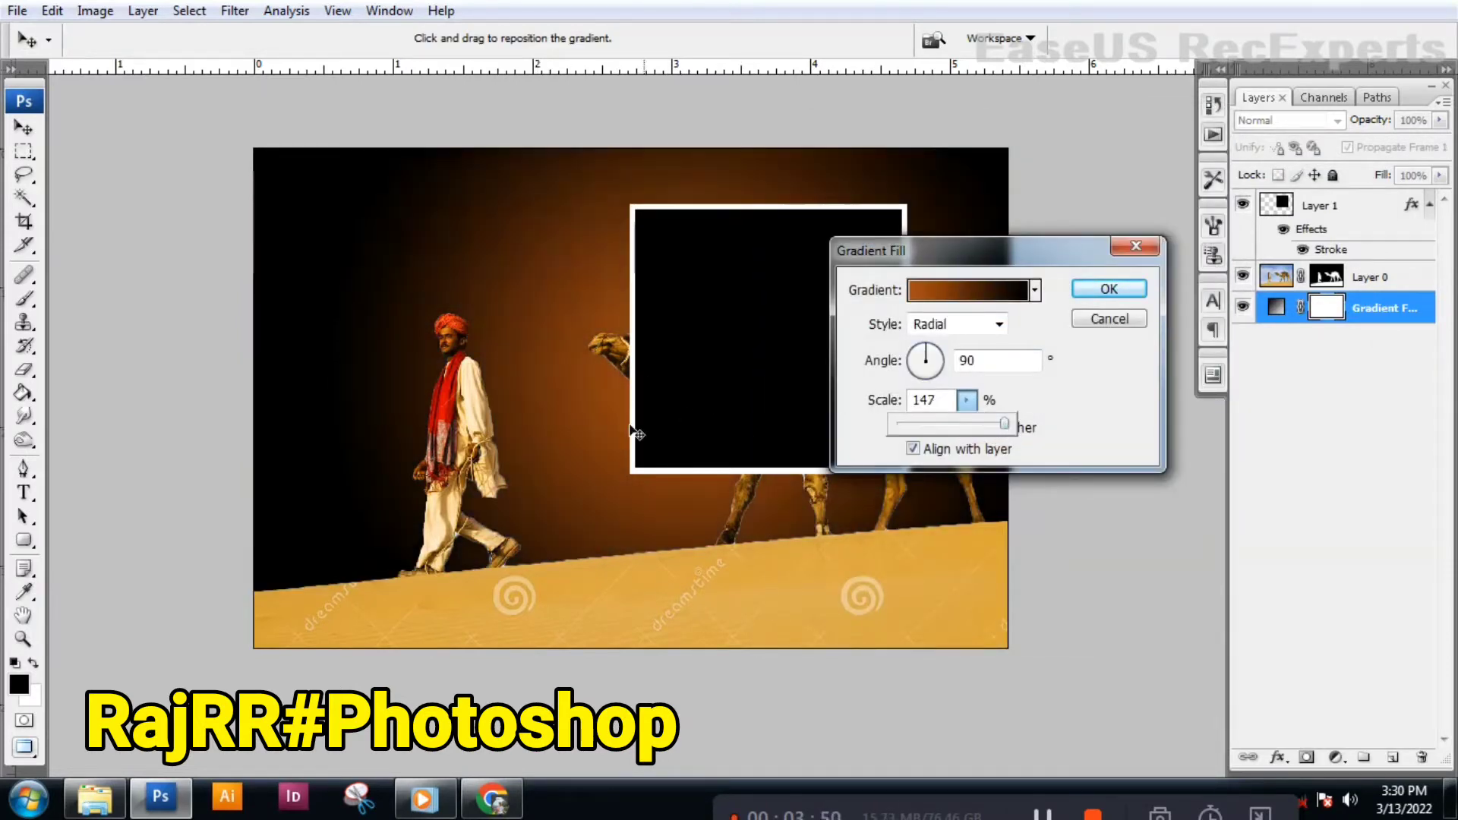
{"action": "left_click_drag", "start_coordinate": [668, 395], "coordinate": [553, 455]}
- Apply the gradient fill, nudge the frame right and down, and set Layer 1's Fill to 0%
{"action": "left_click", "coordinate": [1109, 290]}
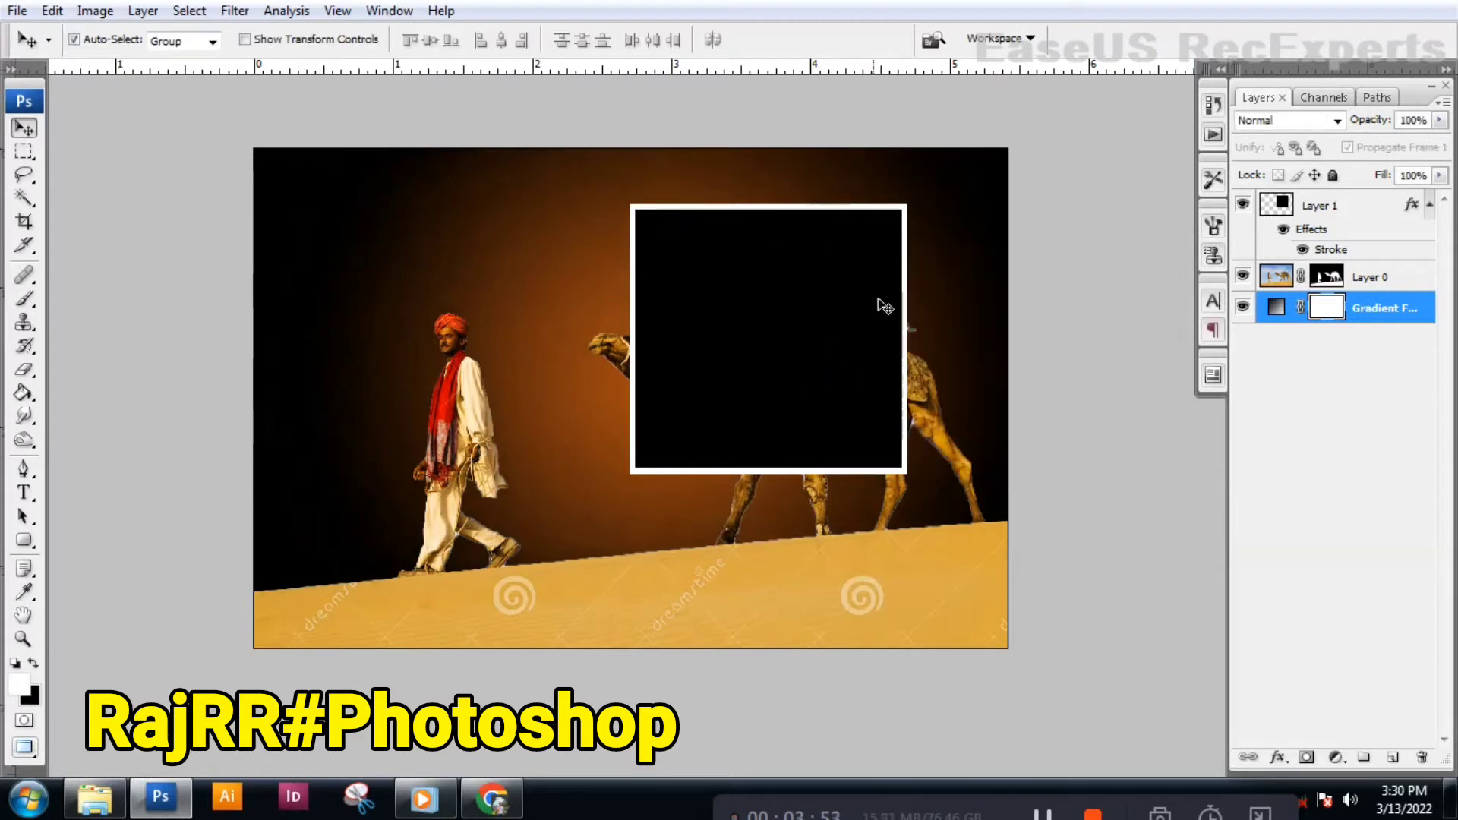
{"action": "left_click_drag", "start_coordinate": [767, 300], "coordinate": [777, 326]}
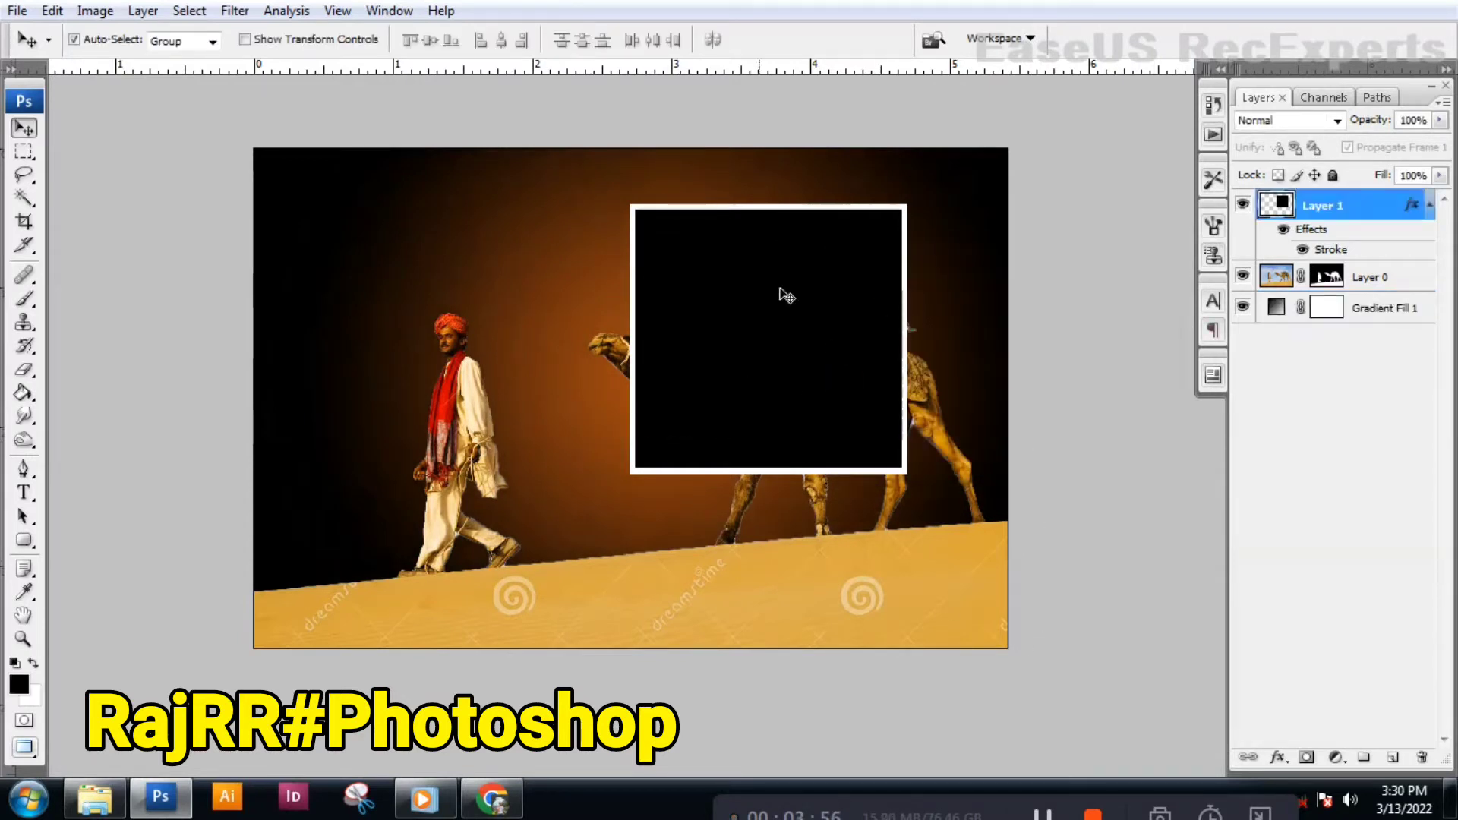
{"action": "left_click", "coordinate": [1440, 176]}
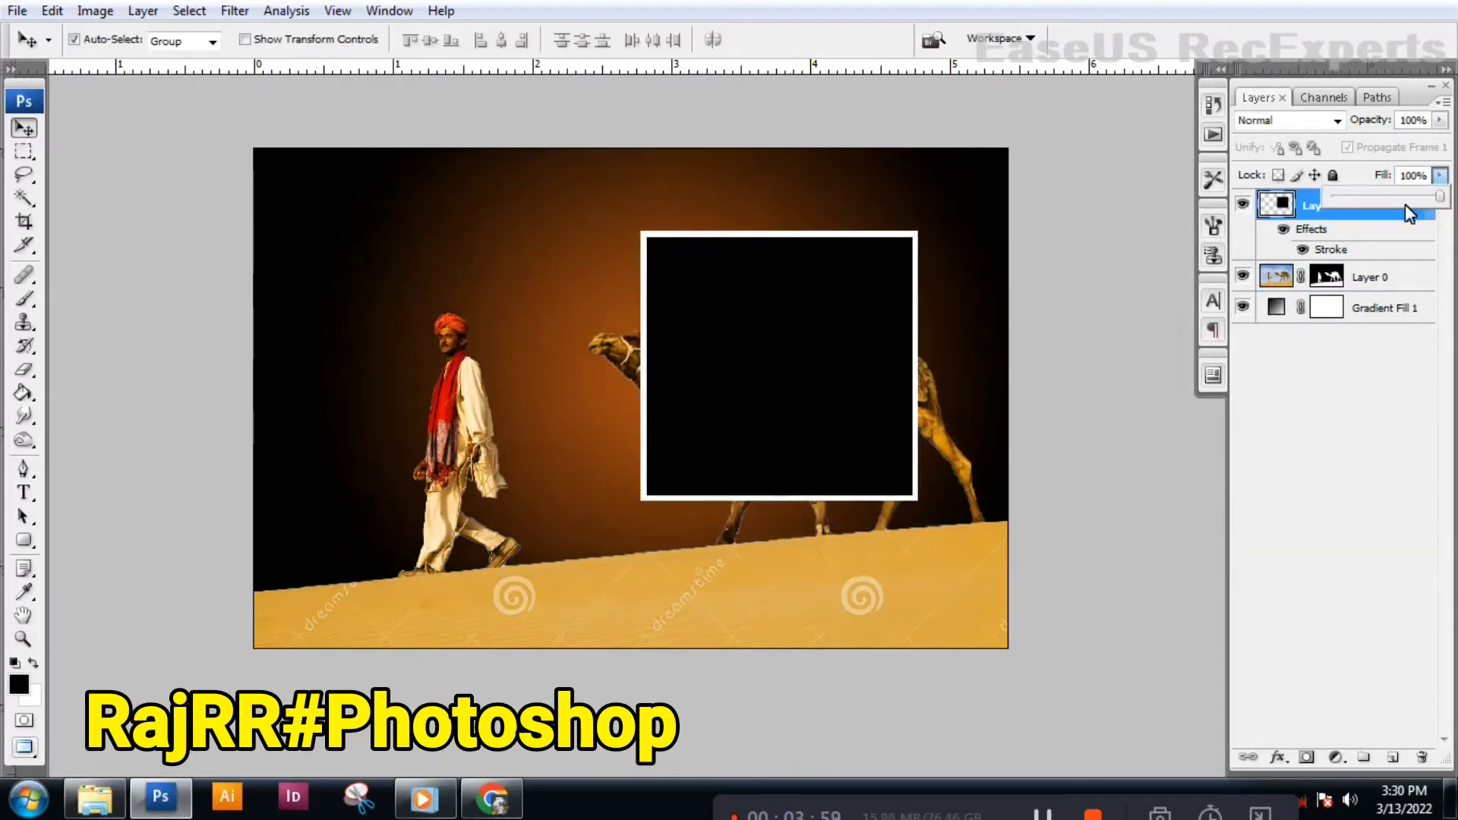
{"action": "left_click_drag", "start_coordinate": [1339, 215], "coordinate": [1331, 215]}
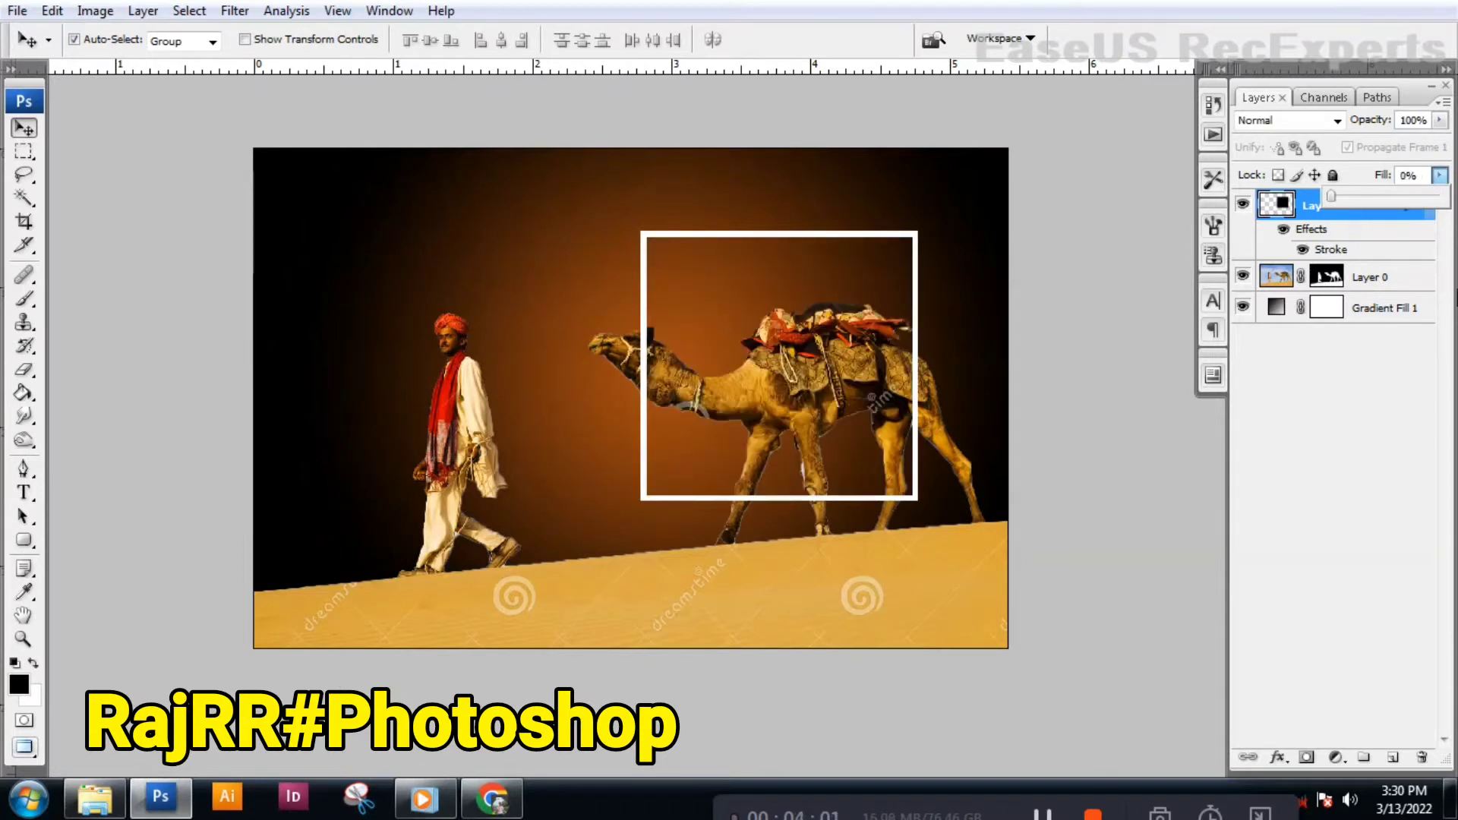
{"action": "left_click", "coordinate": [676, 245]}
{"action": "key", "text": "ctrl+t"}
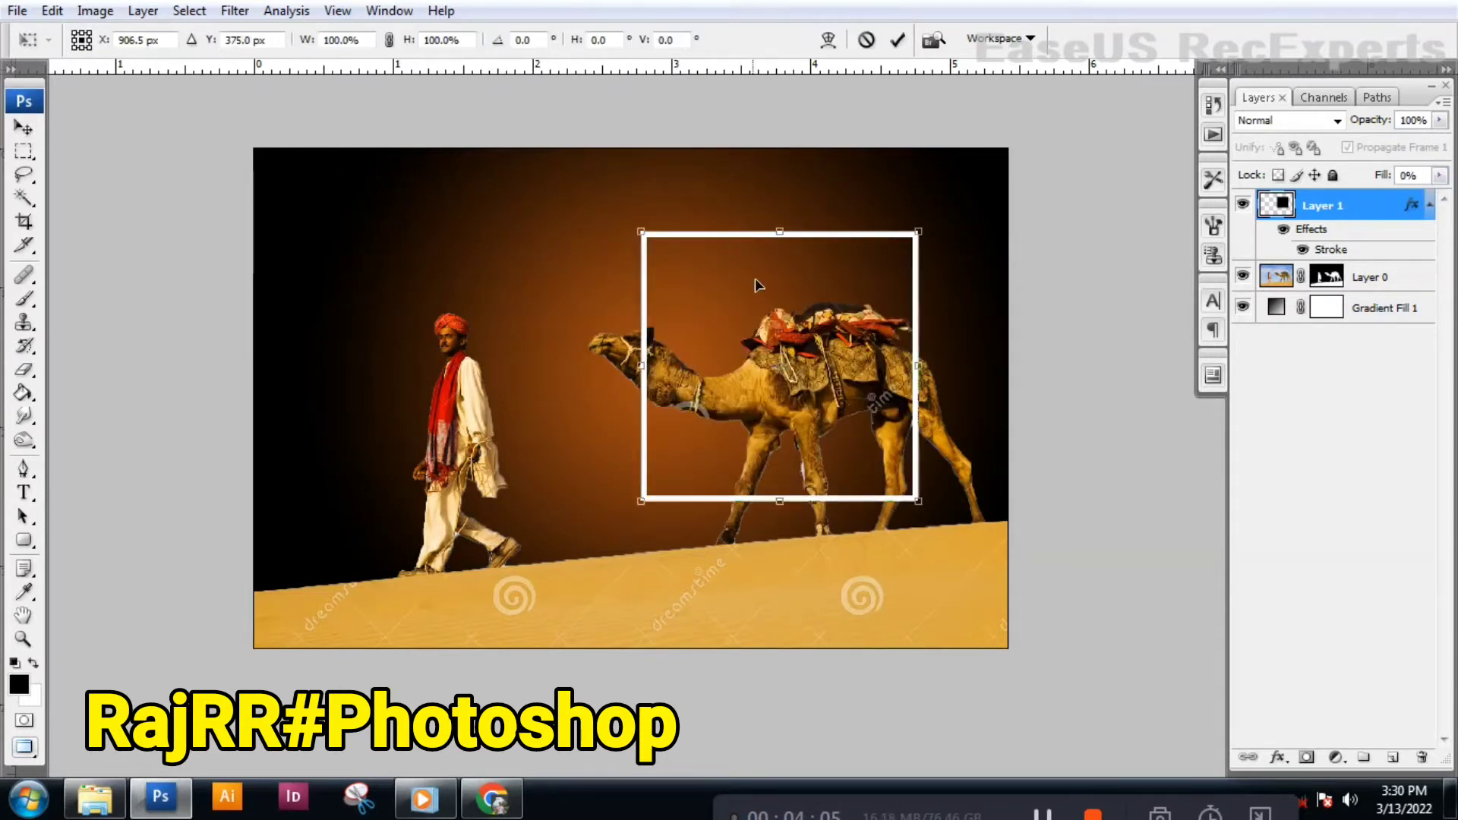
- Perspective-distort the white frame into a trapezoid with a much taller right side
{"action": "right_click", "coordinate": [766, 266]}
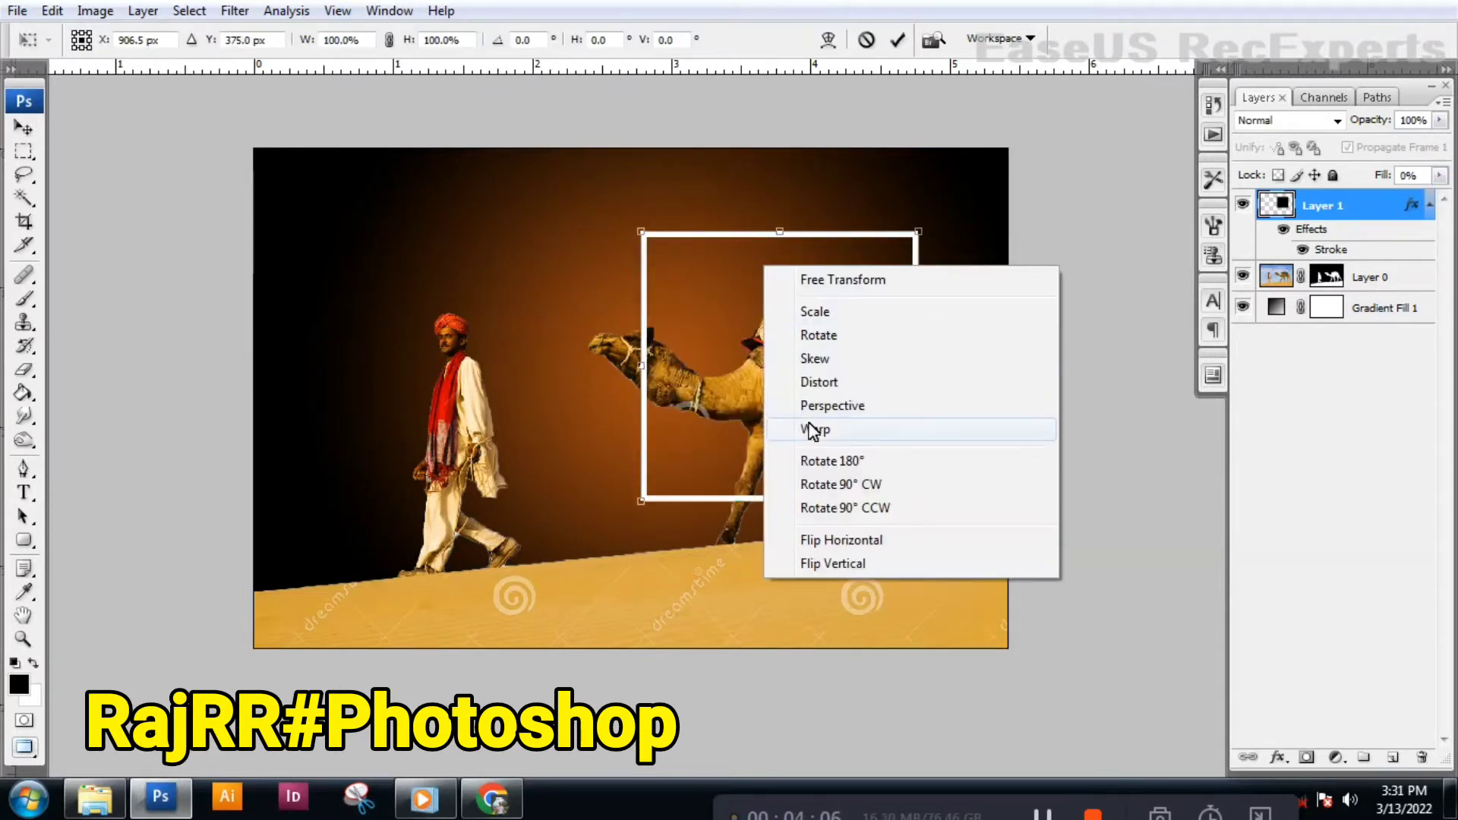
{"action": "left_click", "coordinate": [856, 409]}
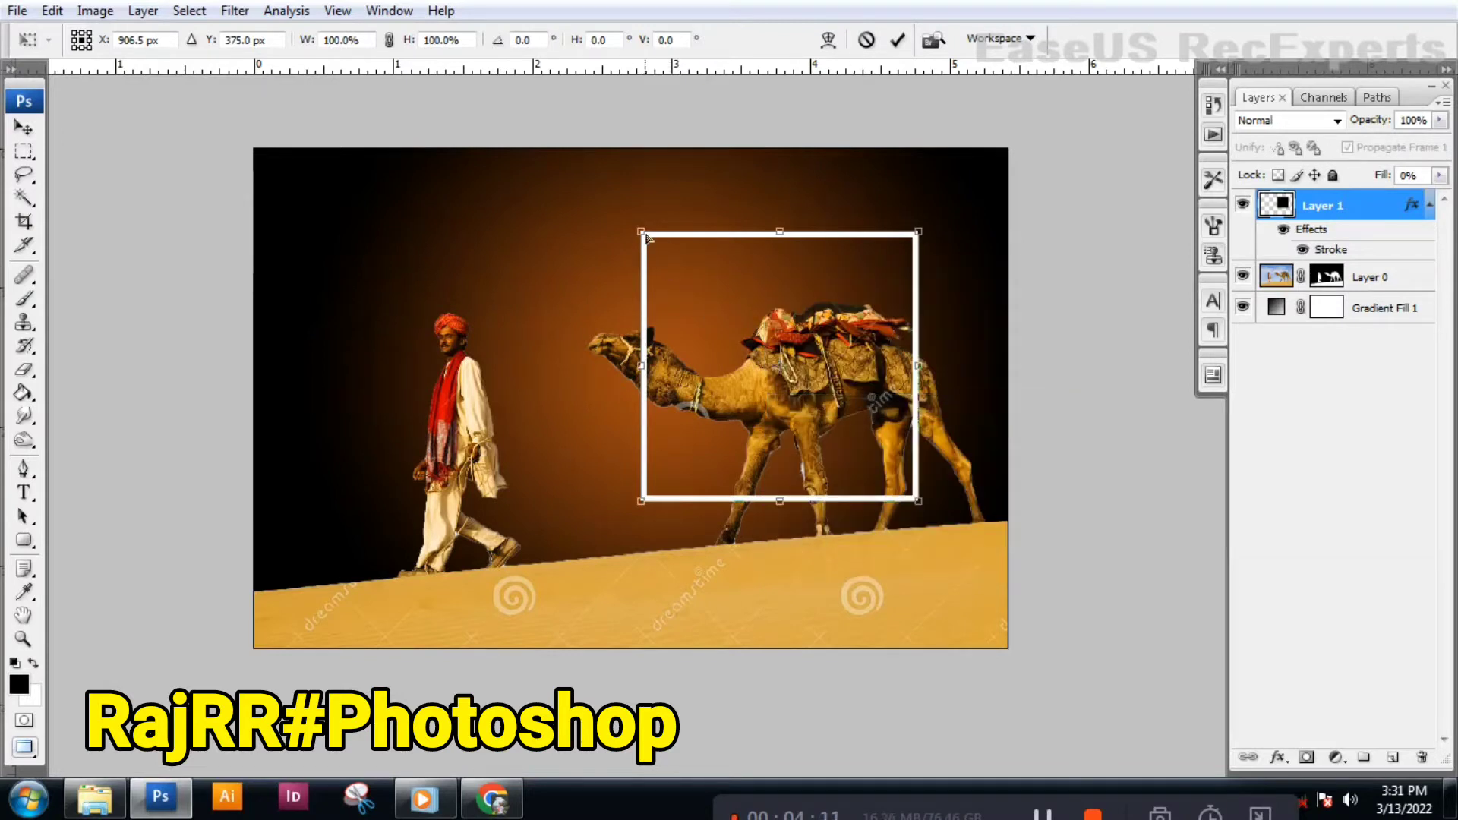
{"action": "mouse_move", "coordinate": [646, 237]}
{"action": "left_mouse_down"}
{"action": "mouse_move", "coordinate": [695, 273]}
{"action": "mouse_move", "coordinate": [628, 290]}
{"action": "left_mouse_up"}
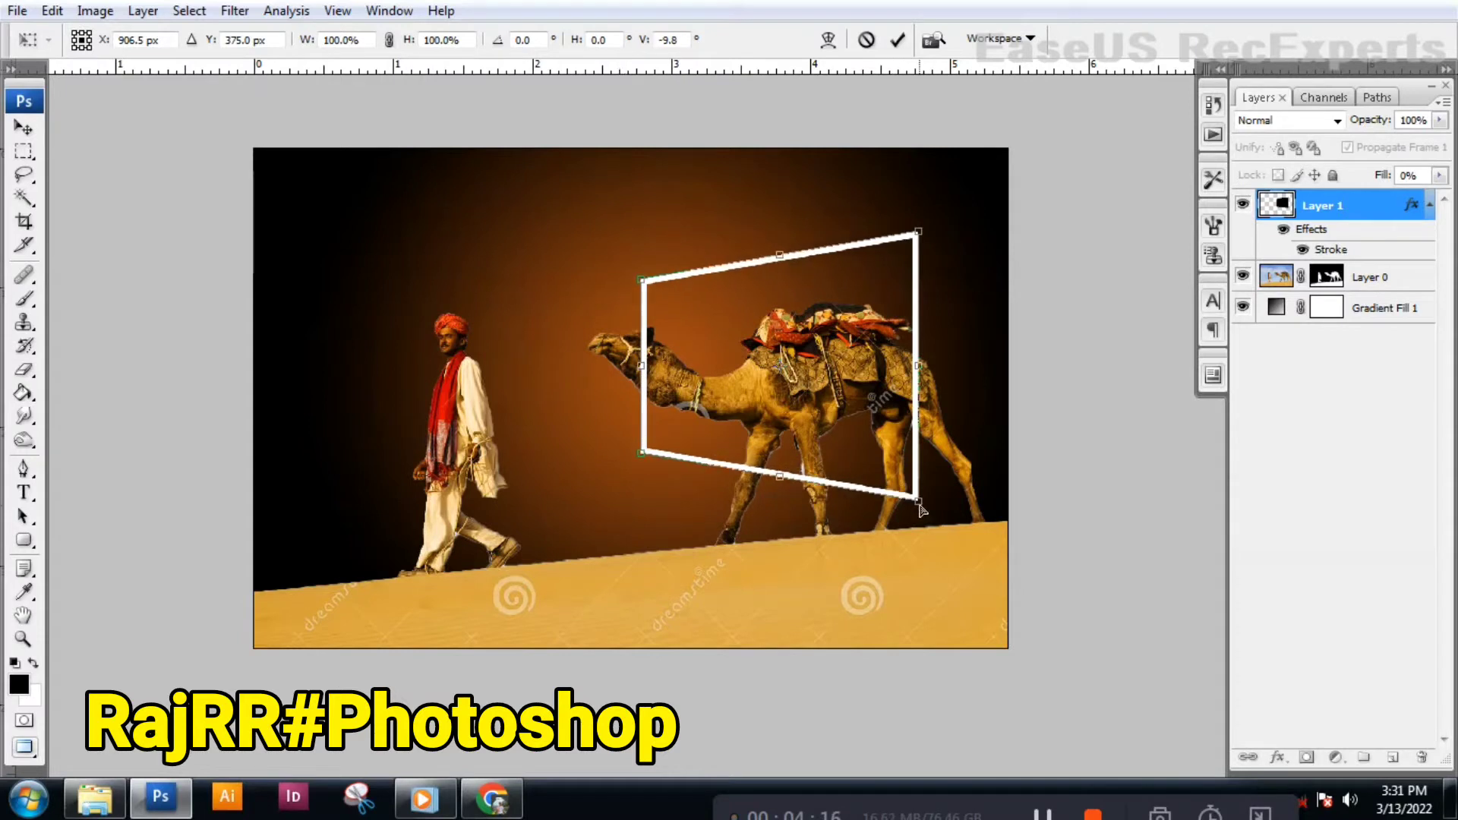
{"action": "left_click_drag", "start_coordinate": [919, 503], "coordinate": [902, 583]}
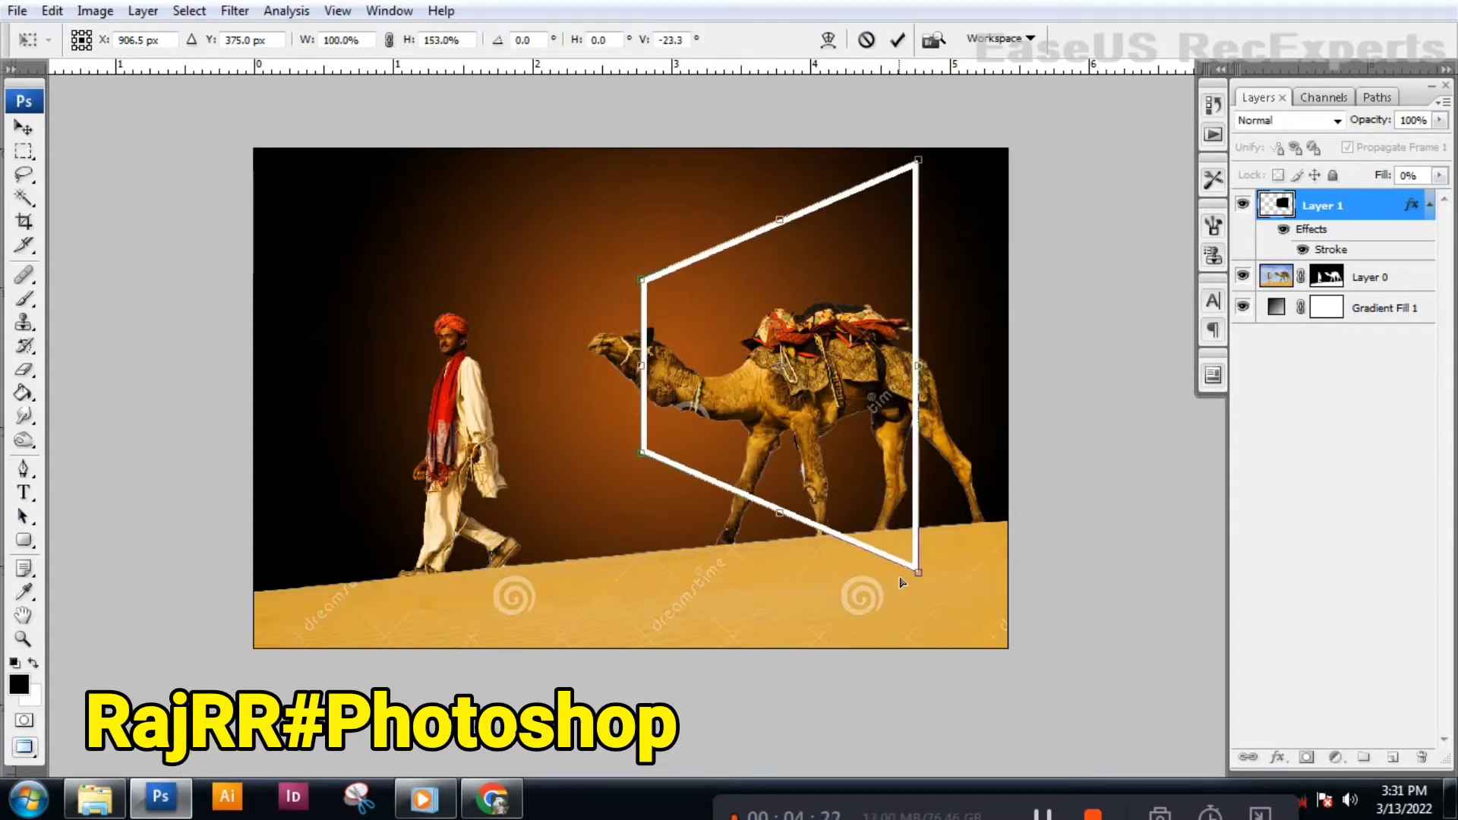
{"action": "left_click_drag", "start_coordinate": [851, 384], "coordinate": [832, 422]}
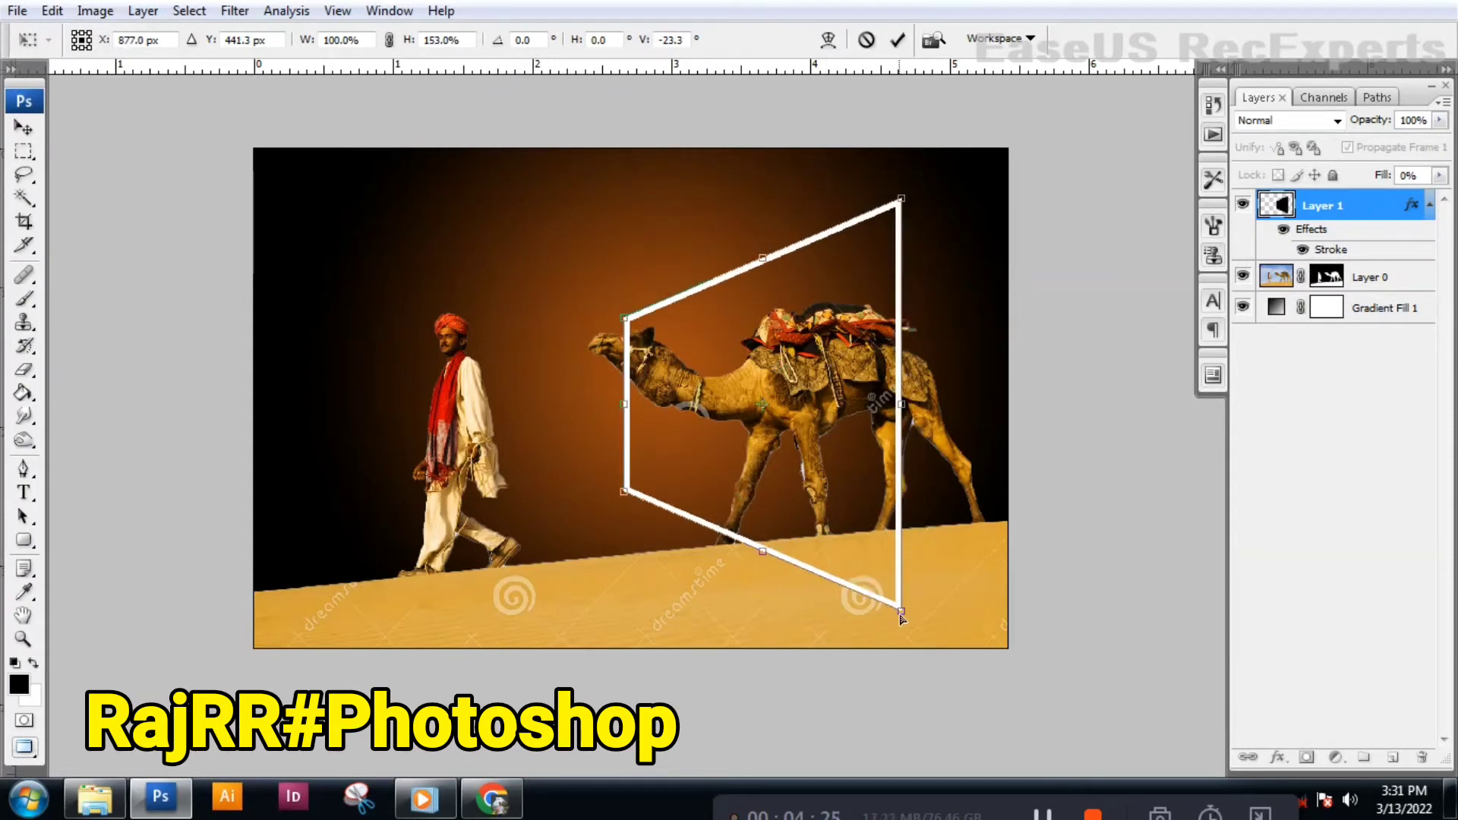
{"action": "left_click_drag", "start_coordinate": [628, 498], "coordinate": [642, 494]}
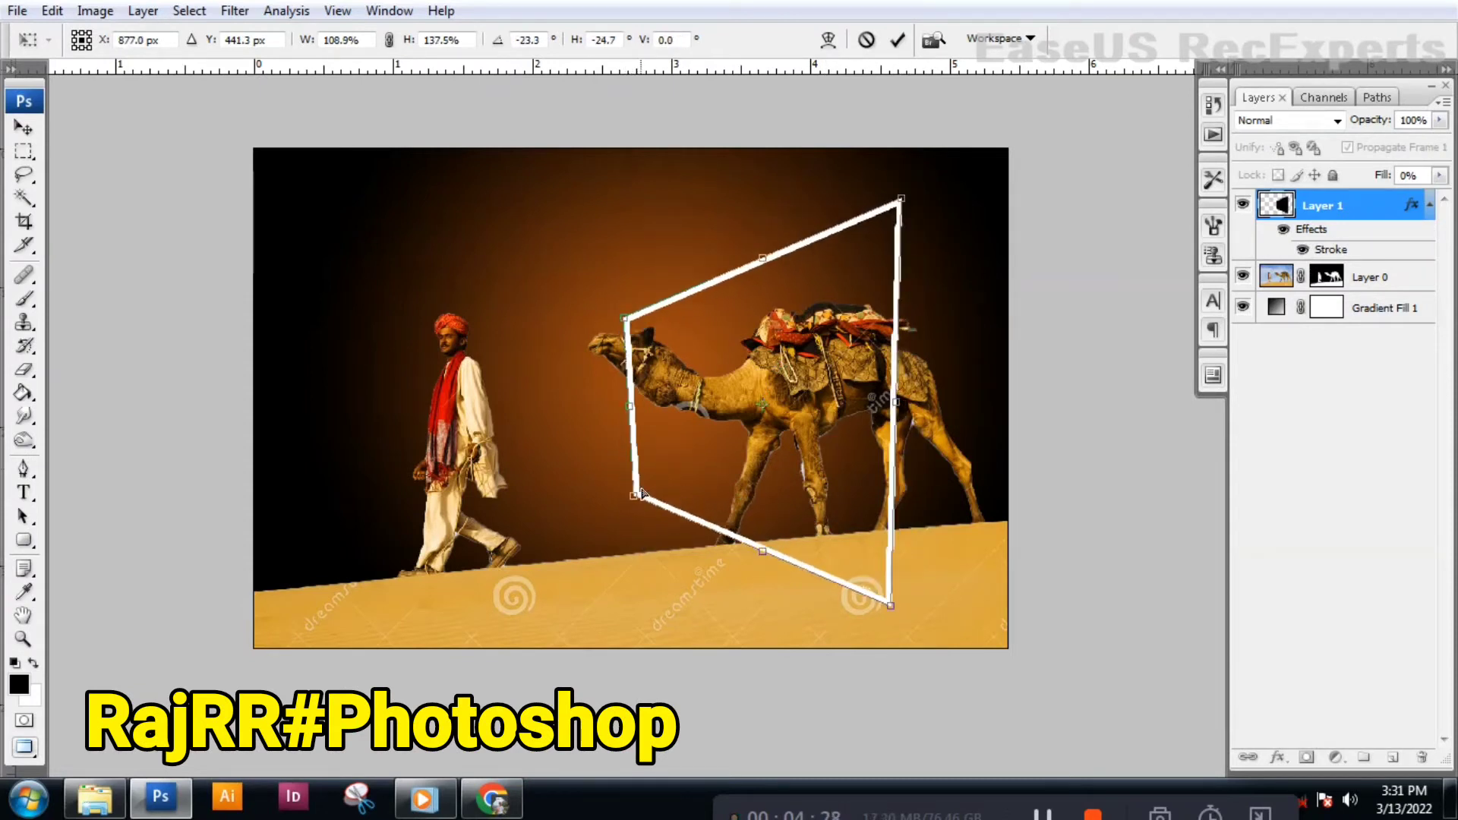
{"action": "left_click_drag", "start_coordinate": [904, 205], "coordinate": [896, 189]}
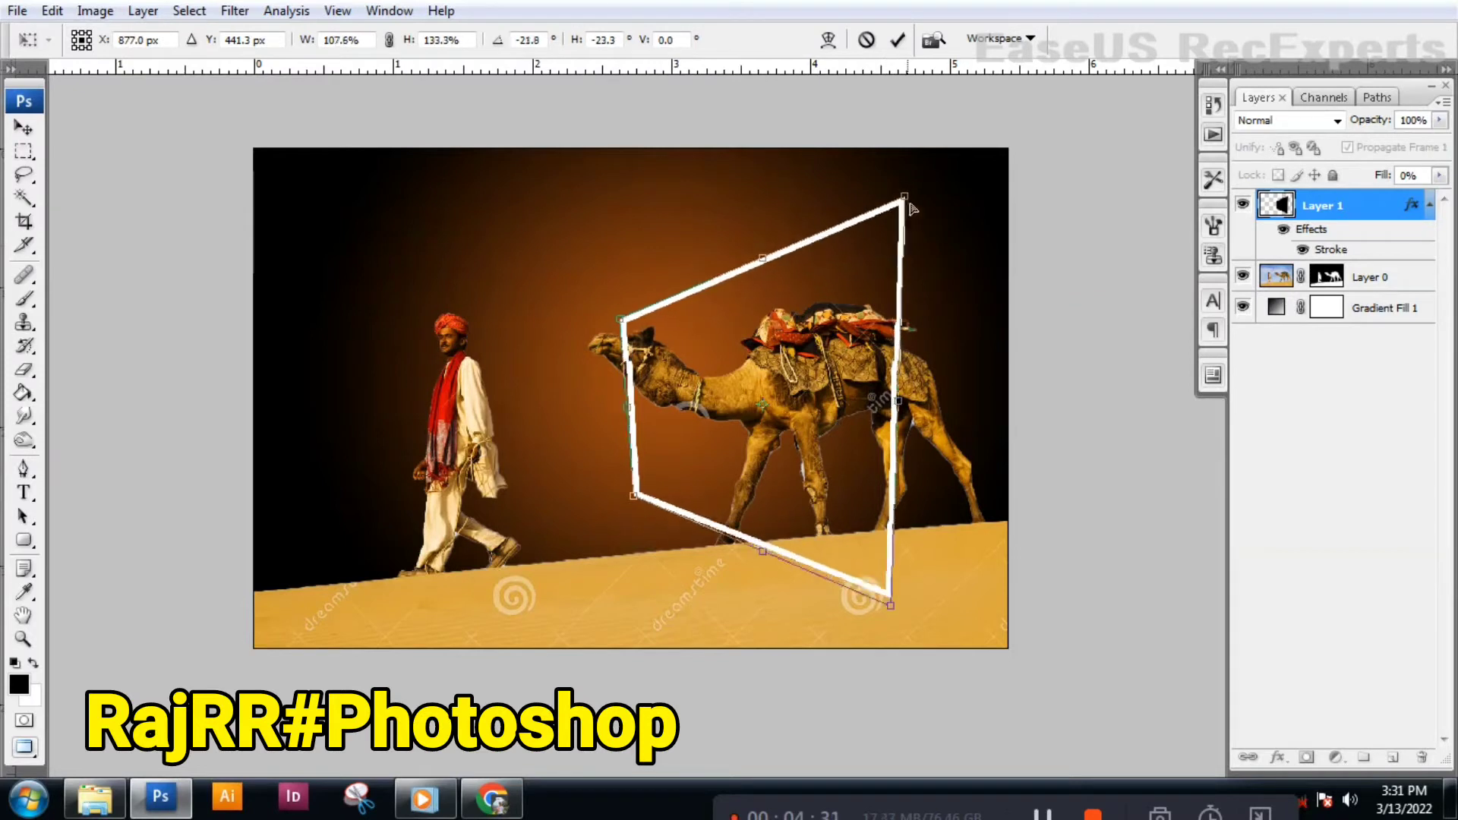
- Shrink the frame from its top-right corner and move it right over the camel
{"action": "key", "text": "Return"}
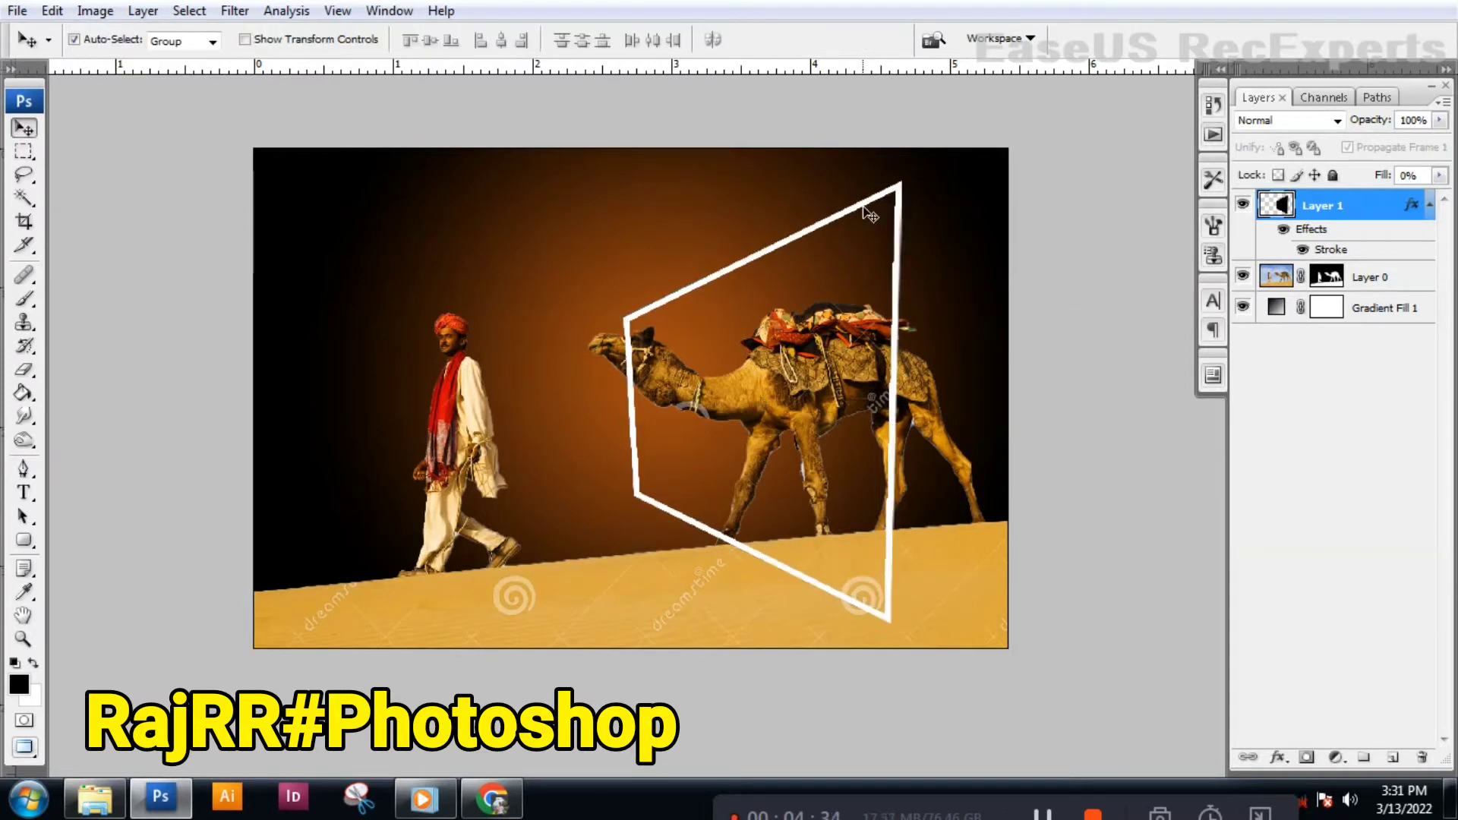
{"action": "key", "text": "ctrl+t"}
{"action": "left_click_drag", "start_coordinate": [902, 180], "coordinate": [869, 275]}
{"action": "mouse_move", "coordinate": [833, 418]}
{"action": "left_mouse_down"}
{"action": "mouse_move", "coordinate": [810, 327]}
{"action": "mouse_move", "coordinate": [853, 355]}
{"action": "left_mouse_up"}
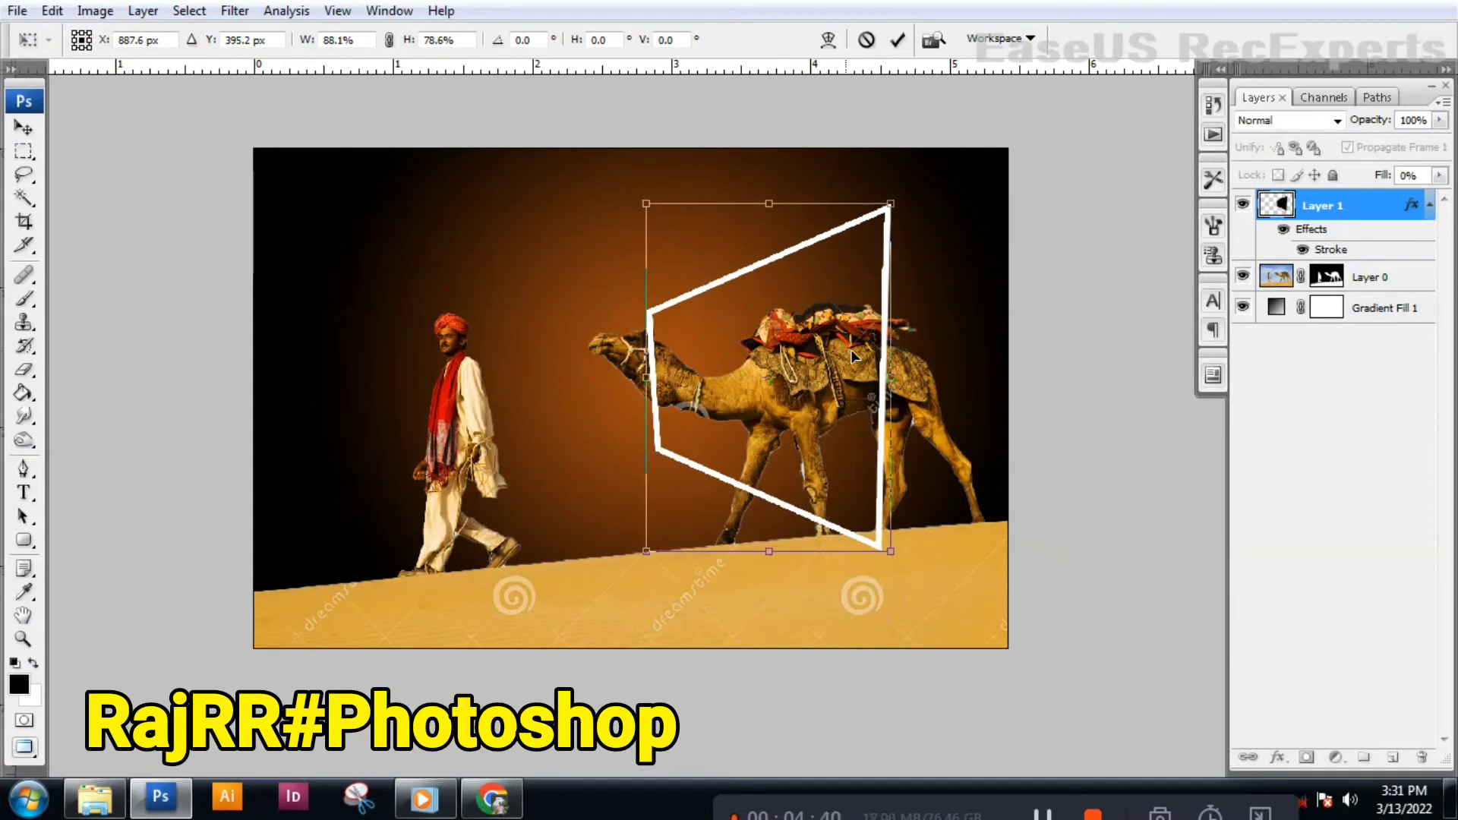
{"action": "left_click_drag", "start_coordinate": [853, 355], "coordinate": [881, 369]}
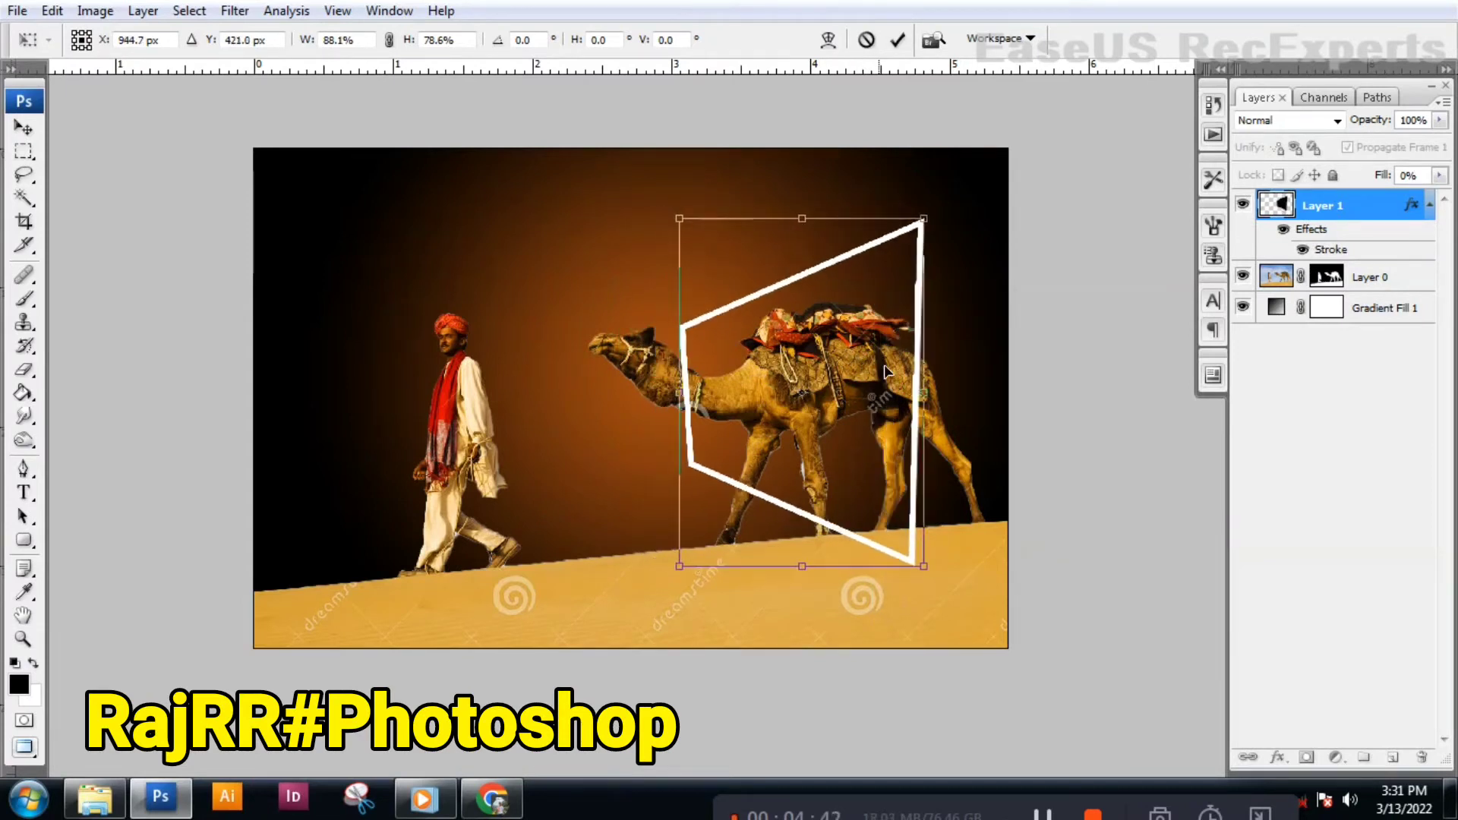
{"action": "key", "text": "Return"}
- Pull the frame's top-left corner down in Perspective mode, then nudge it left and up
{"action": "key", "text": "ctrl+t"}
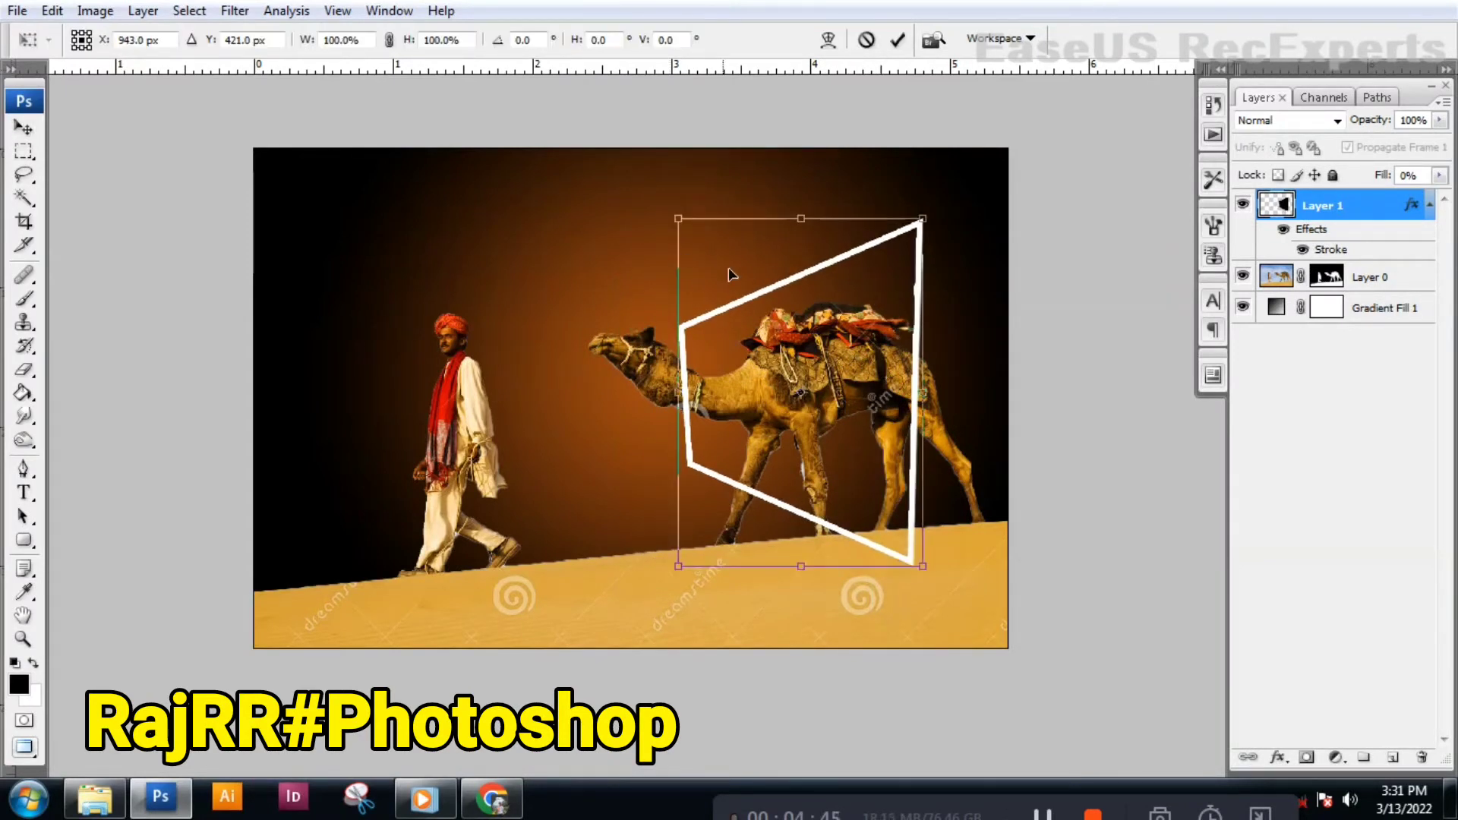
{"action": "right_click", "coordinate": [721, 269]}
{"action": "left_click", "coordinate": [767, 410]}
{"action": "mouse_move", "coordinate": [684, 221]}
{"action": "left_mouse_down"}
{"action": "mouse_move", "coordinate": [681, 295]}
{"action": "mouse_move", "coordinate": [695, 218]}
{"action": "left_mouse_up"}
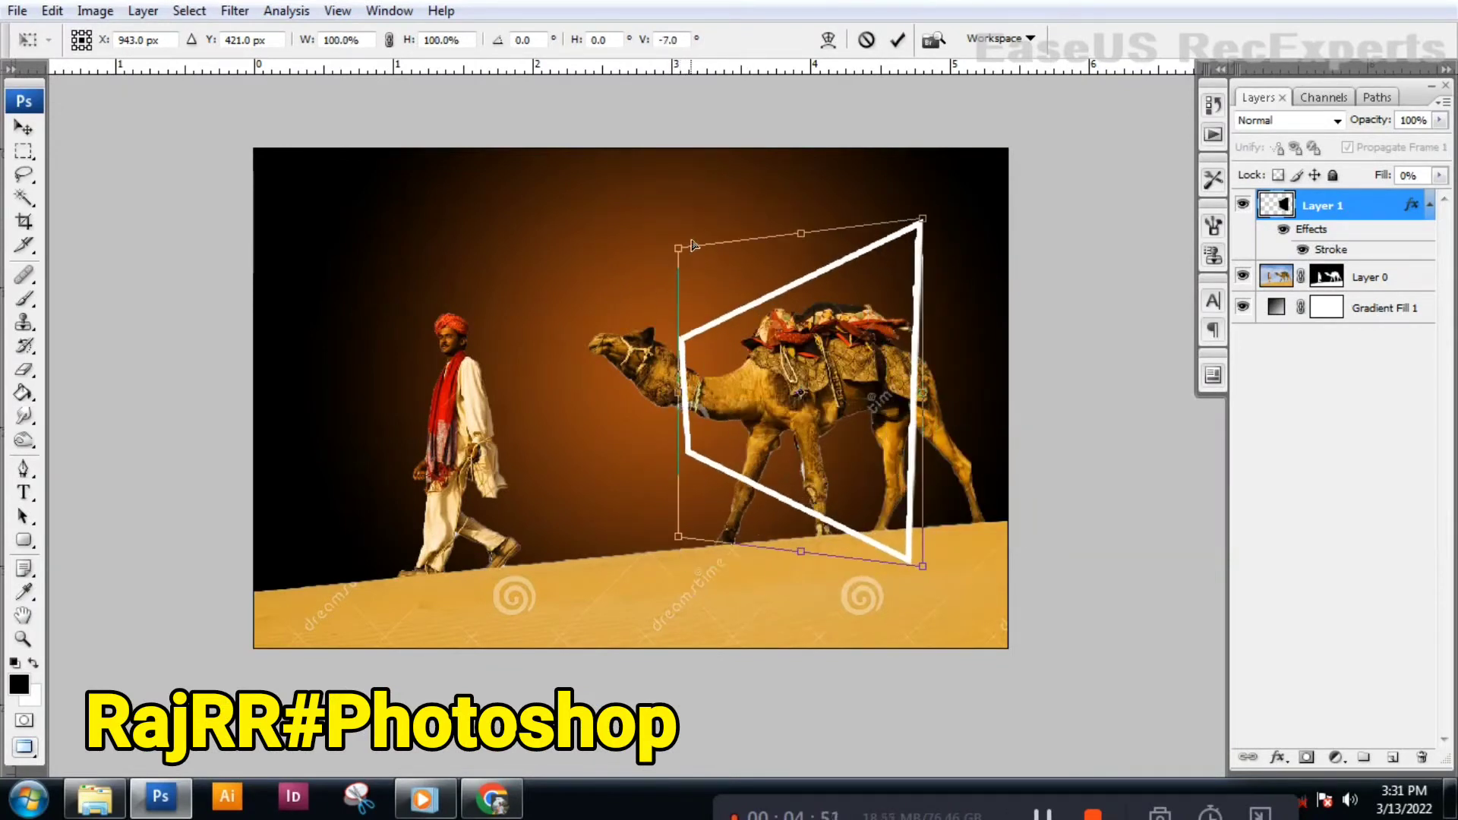
{"action": "key", "text": "Return"}
{"action": "left_click_drag", "start_coordinate": [756, 300], "coordinate": [740, 282]}
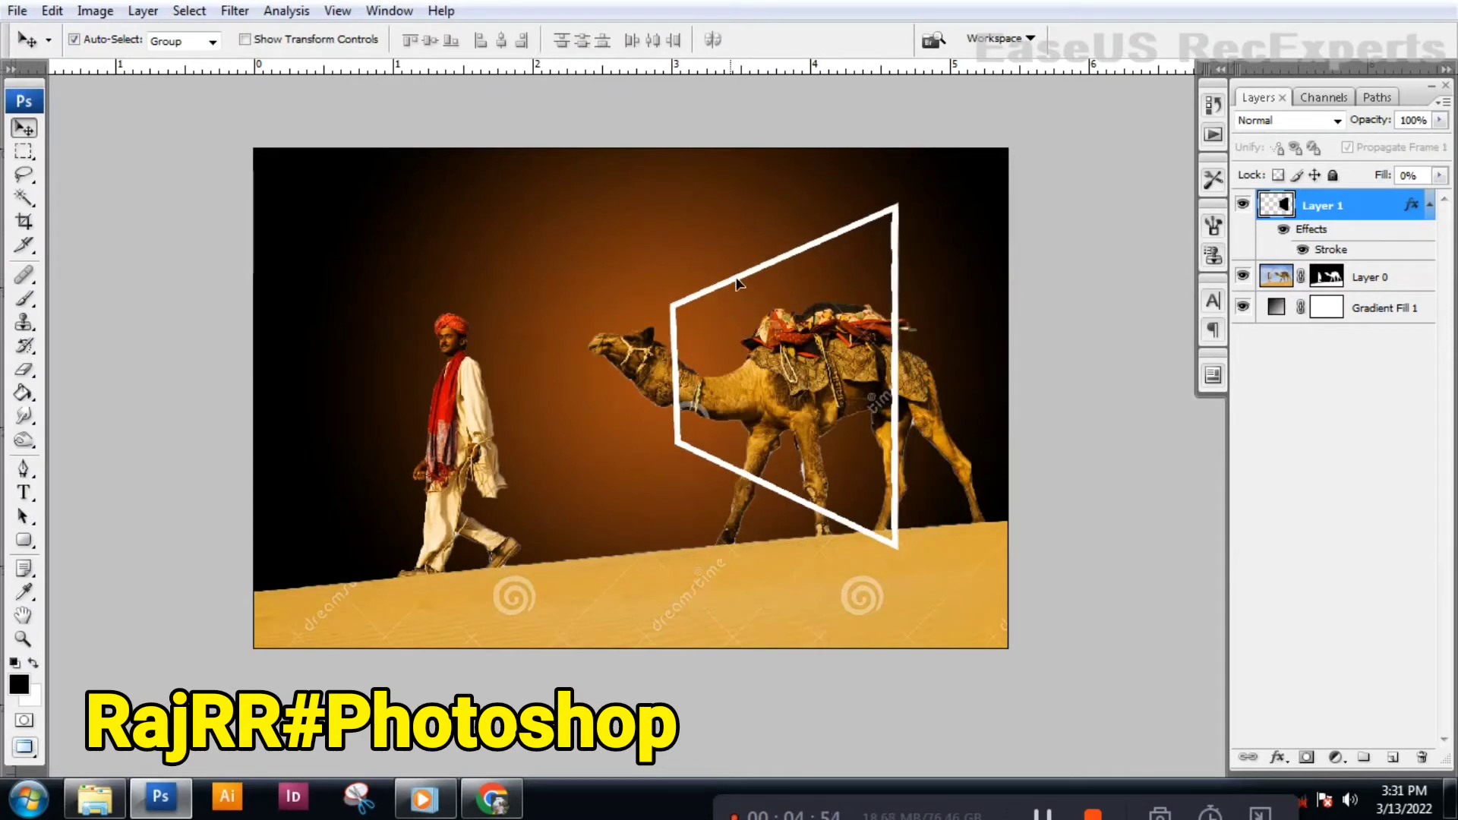
- Enlarge the frame, tilt it slightly, and shift it a little to the right
{"action": "key", "text": "ctrl+t"}
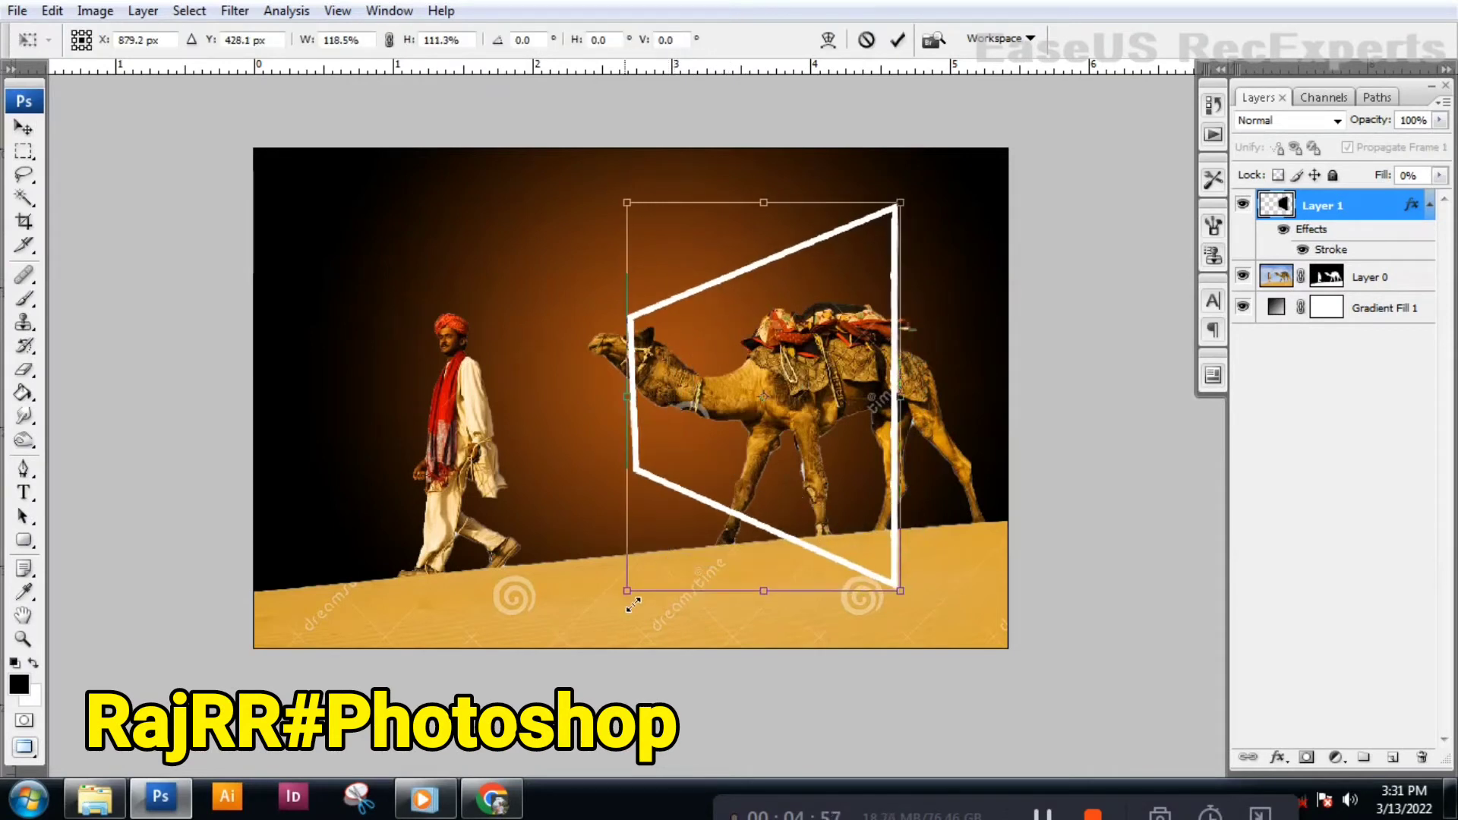
{"action": "left_click_drag", "start_coordinate": [676, 565], "coordinate": [632, 604]}
{"action": "left_click_drag", "start_coordinate": [966, 536], "coordinate": [978, 516]}
{"action": "key", "text": "Return"}
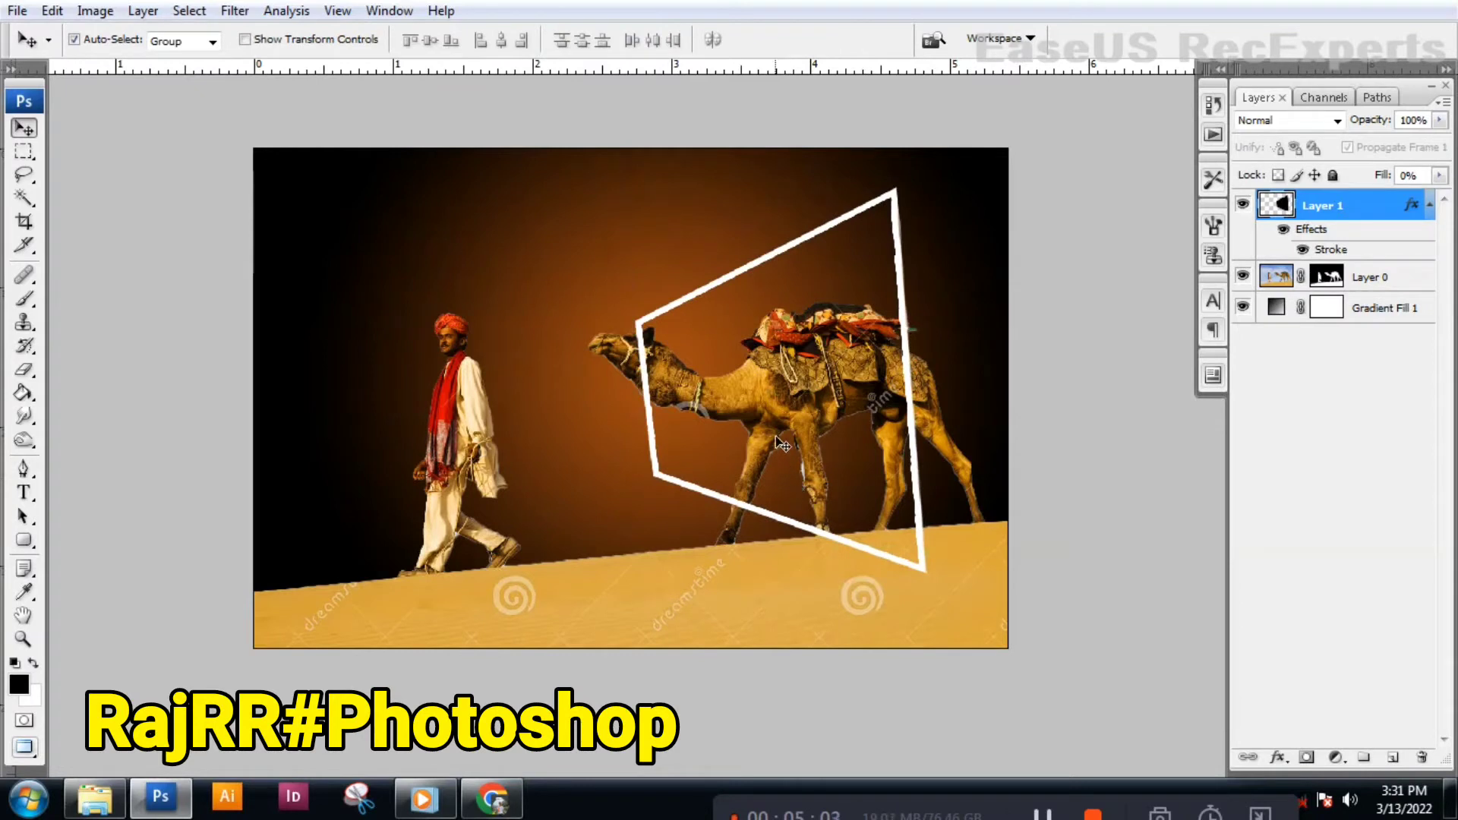
{"action": "mouse_move", "coordinate": [796, 412]}
{"action": "left_mouse_down"}
{"action": "mouse_move", "coordinate": [831, 411]}
{"action": "mouse_move", "coordinate": [782, 439]}
{"action": "left_mouse_up"}
- Trace the frame's outline with the Pen tool and turn the path into a selection
{"action": "key", "text": "p"}
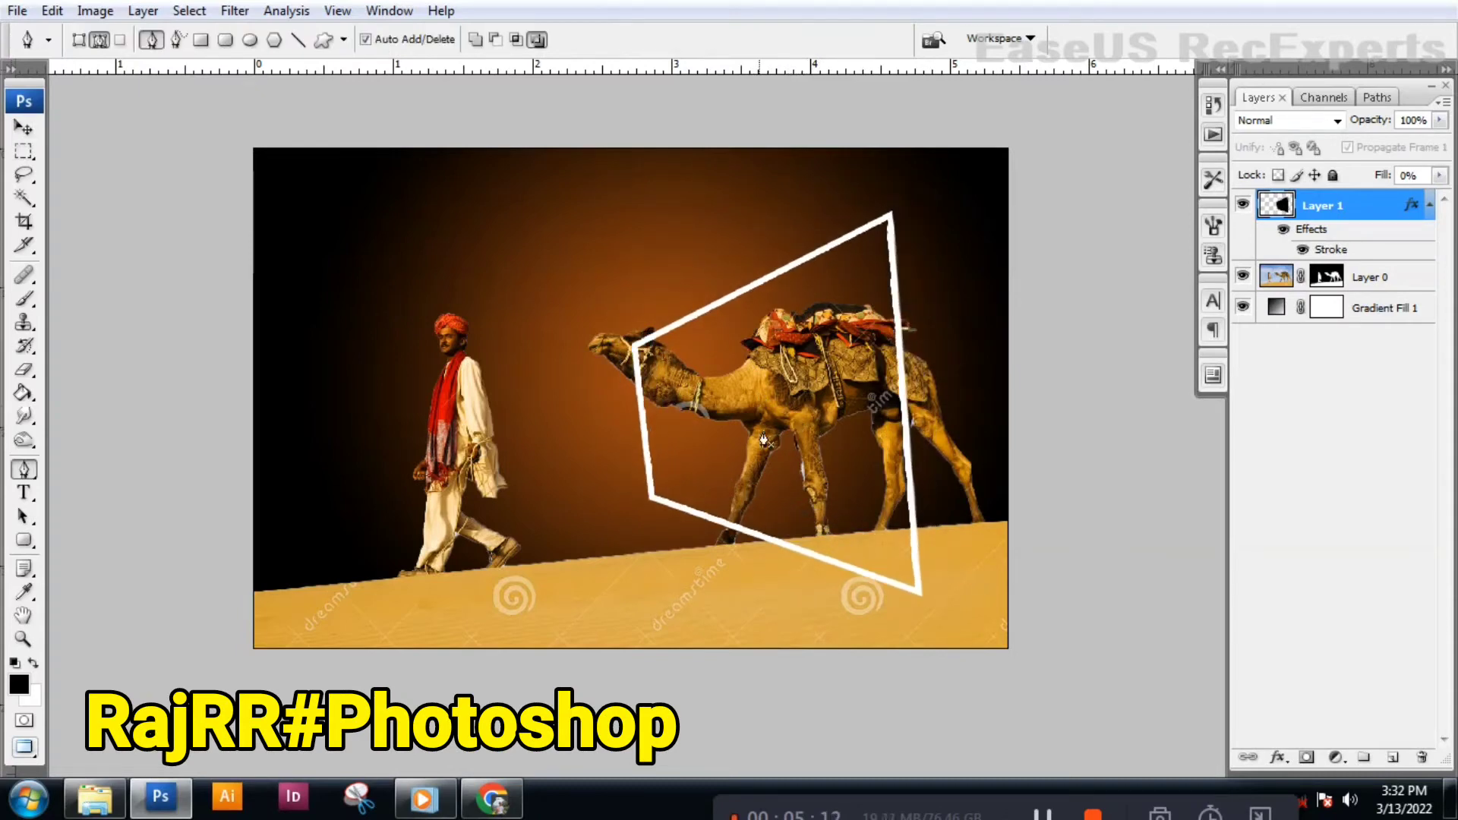
{"action": "scroll", "coordinate": [759, 430], "scroll_direction": "up", "scroll_amount": 1}
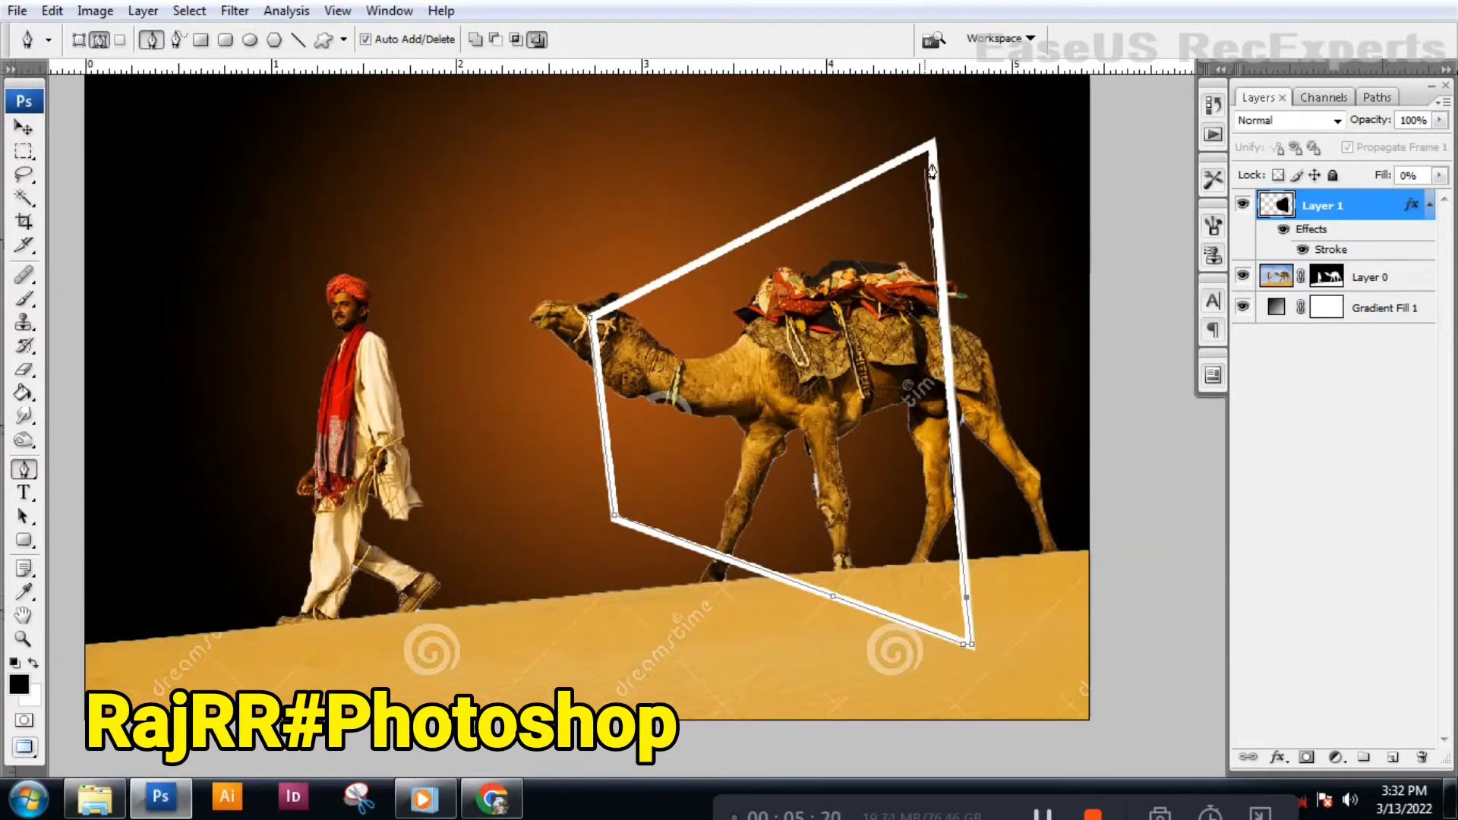
{"action": "right_click", "coordinate": [595, 325]}
{"action": "left_click", "coordinate": [667, 454]}
{"action": "key", "text": "Return"}
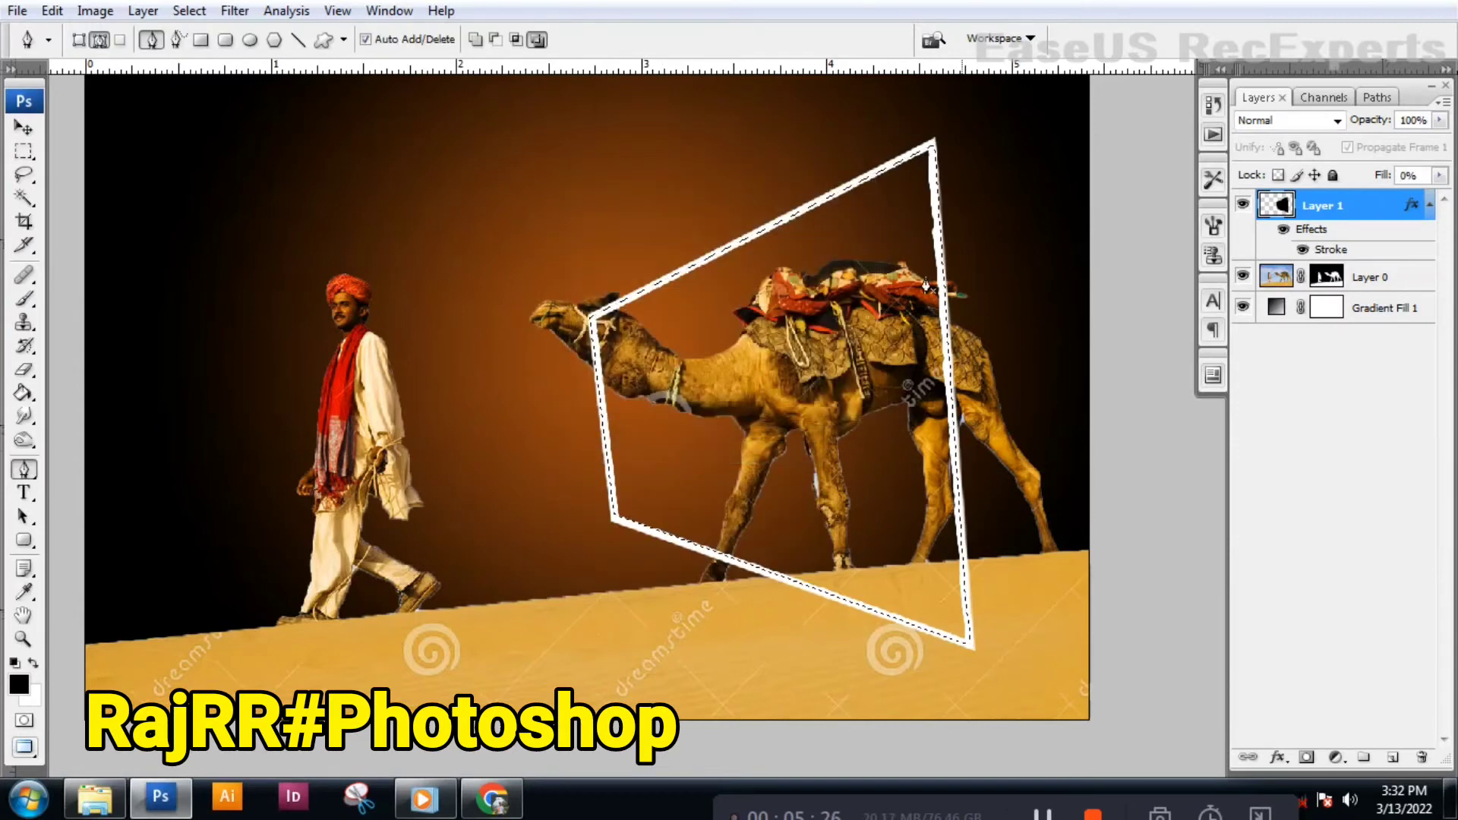
- Fill Layer 0's mask with white inside the selection to reveal the blue sky
{"action": "left_click", "coordinate": [1340, 281]}
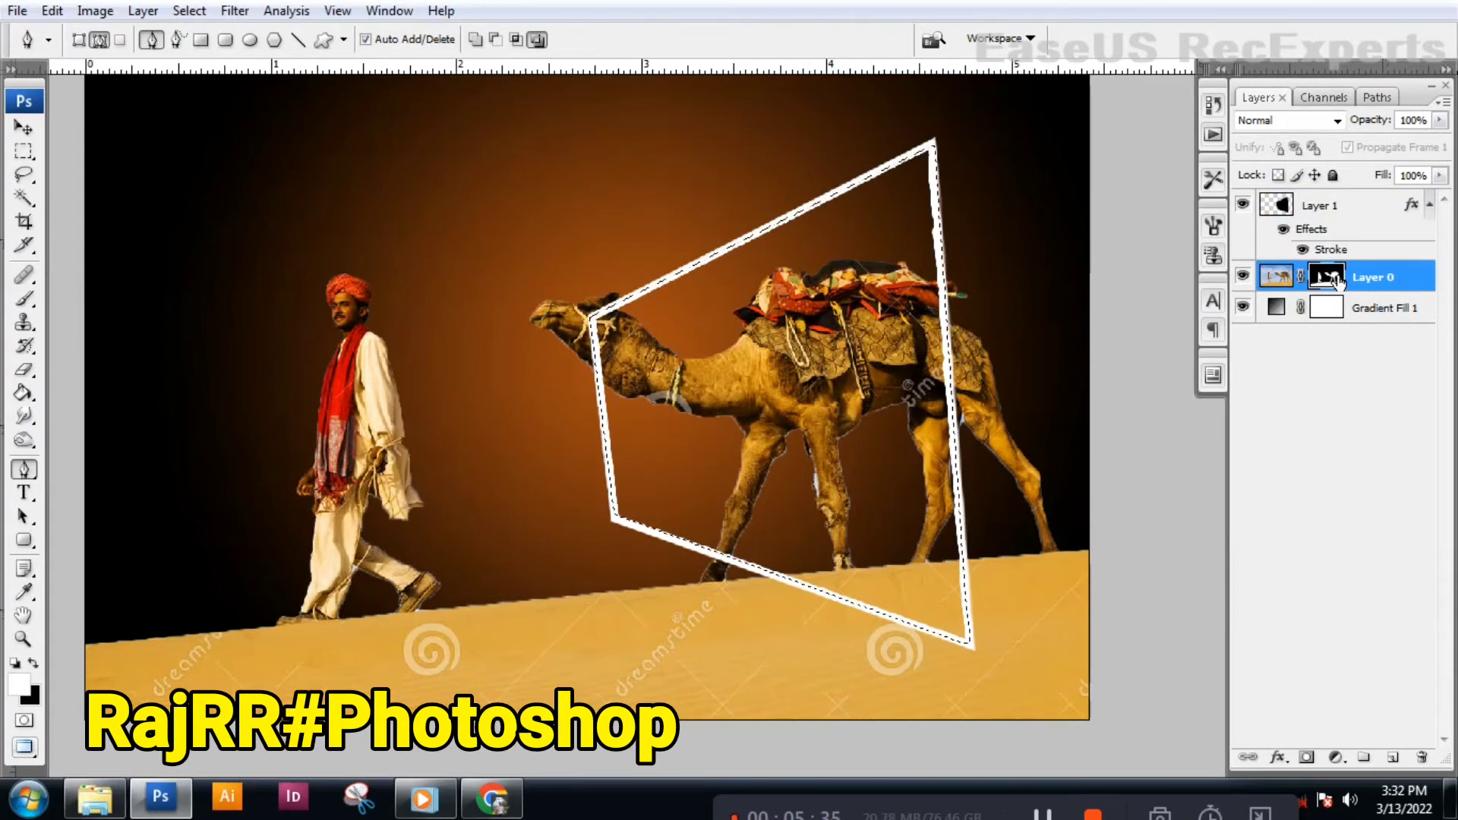
{"action": "key", "text": "x"}
{"action": "key", "text": "alt+BackSpace"}
{"action": "key", "text": "ctrl+z"}
{"action": "key", "text": "alt+bracketright"}
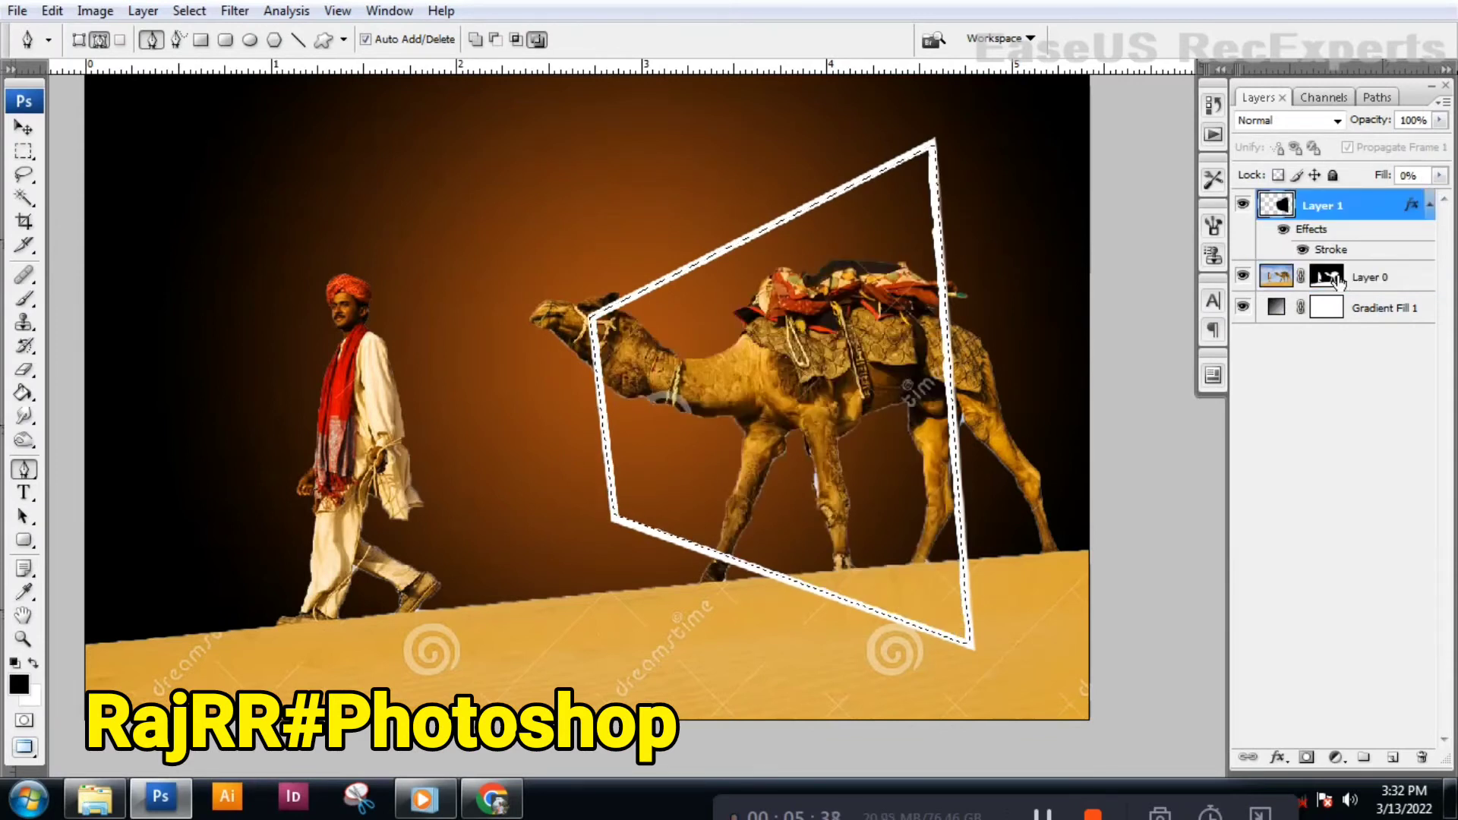
{"action": "left_click", "coordinate": [1338, 281]}
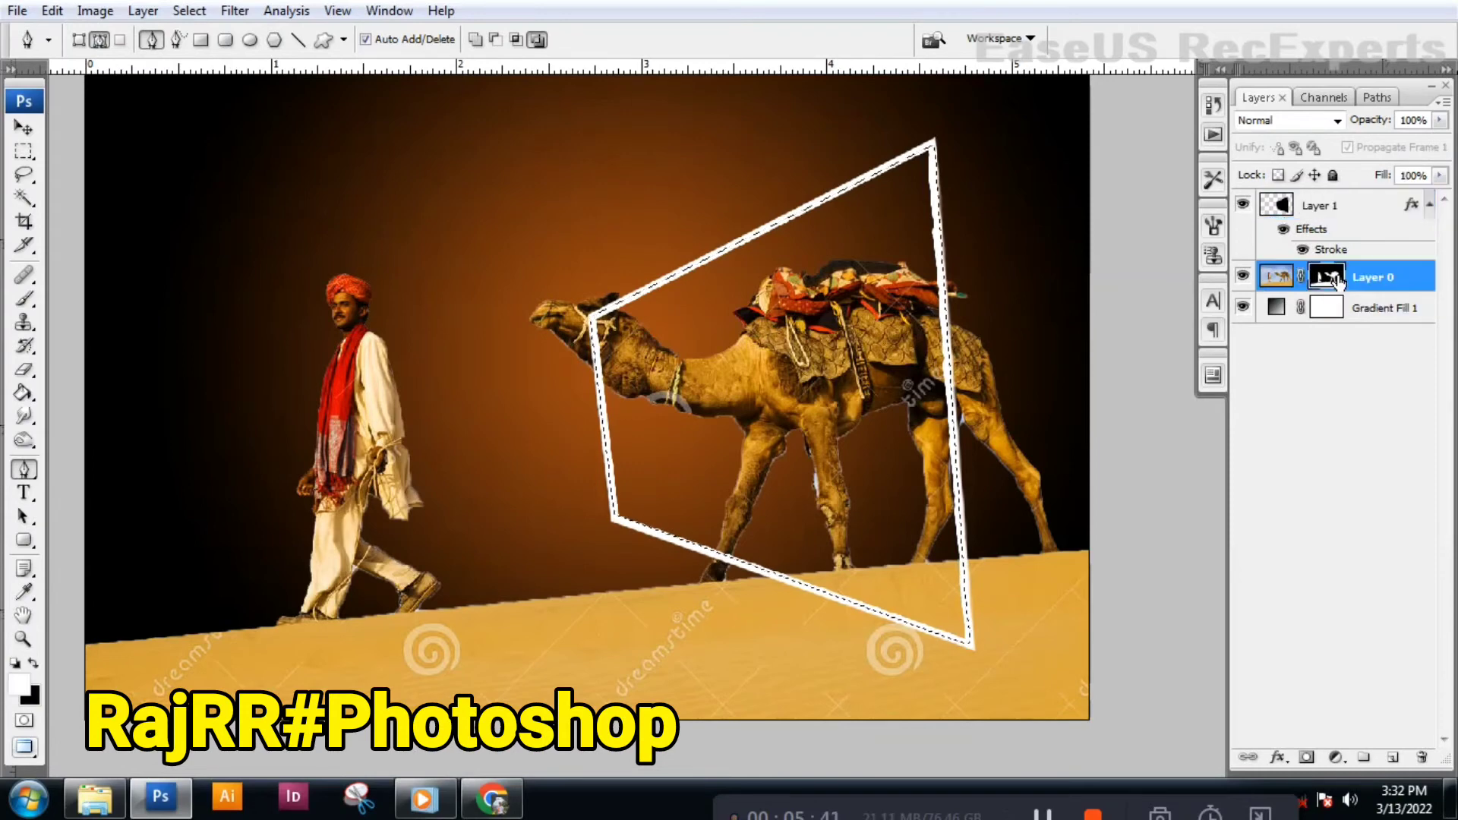
{"action": "key", "text": "x"}
{"action": "key", "text": "alt+BackSpace"}
{"action": "scroll", "coordinate": [721, 346], "scroll_direction": "down", "scroll_amount": 2}
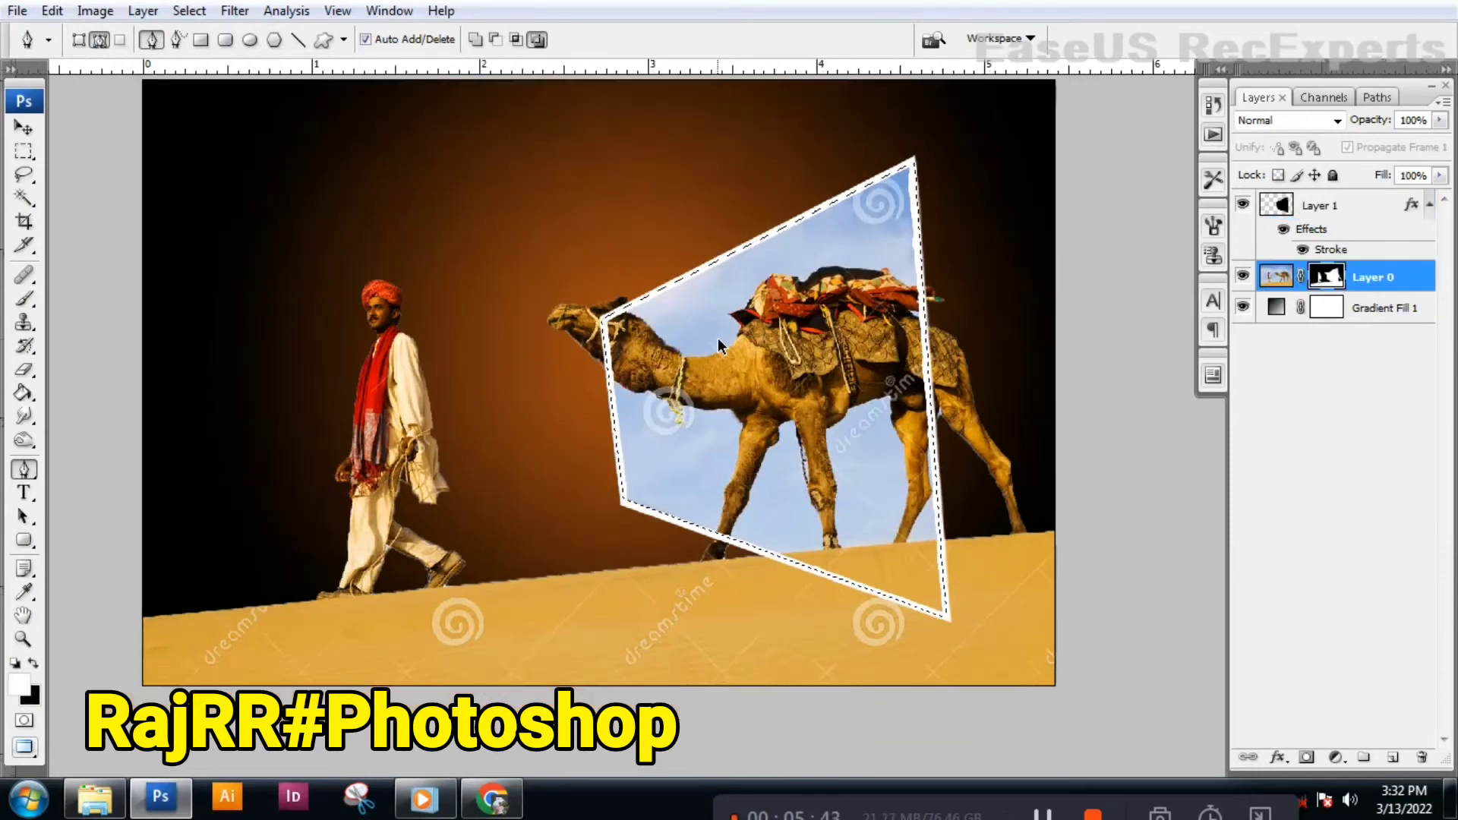
{"action": "scroll", "coordinate": [681, 409], "scroll_direction": "down", "scroll_amount": 1}
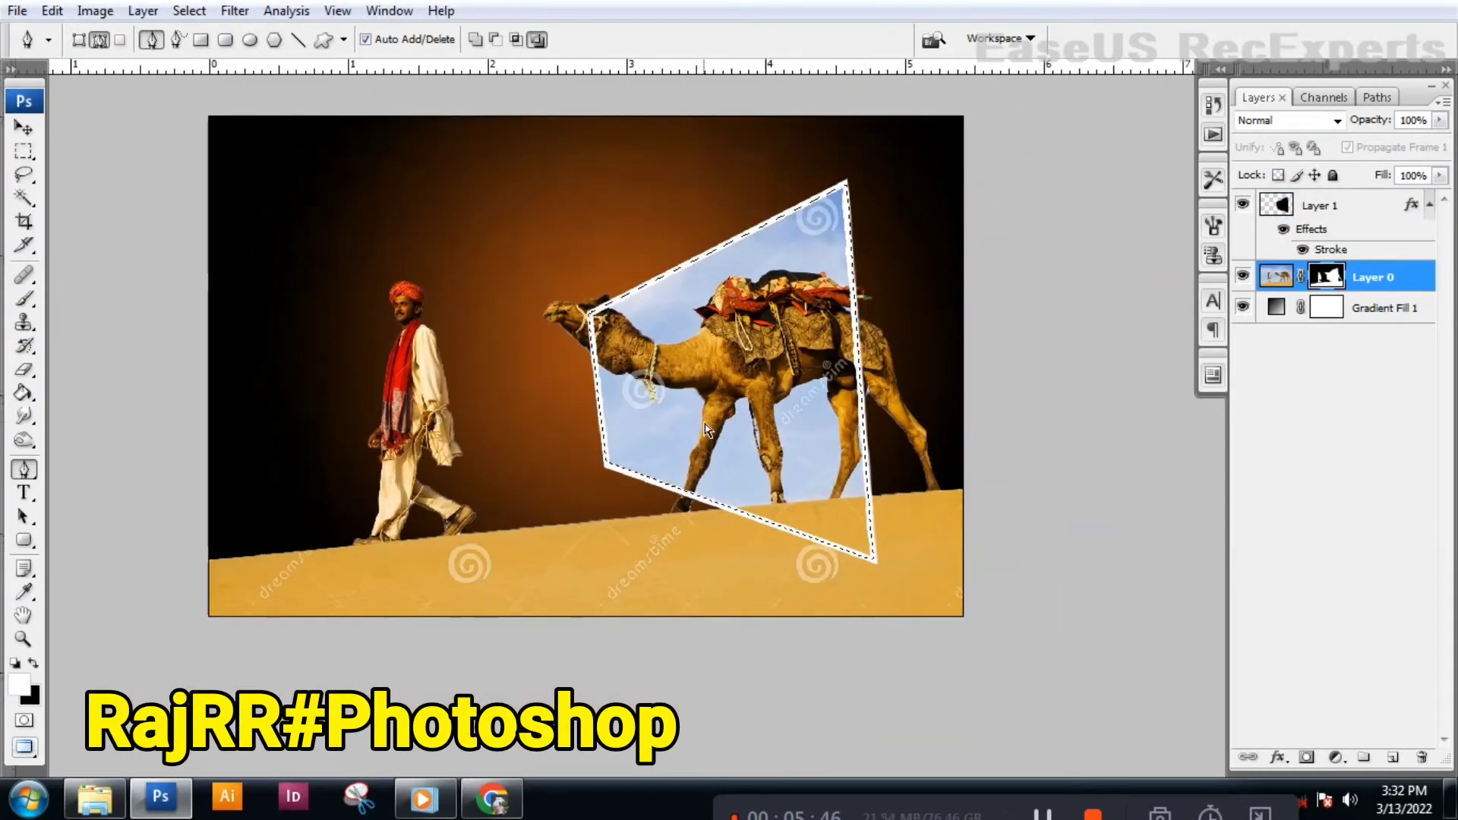
- Nudge the white frame, undo the move, and select Layer 1
{"action": "key", "text": "v"}
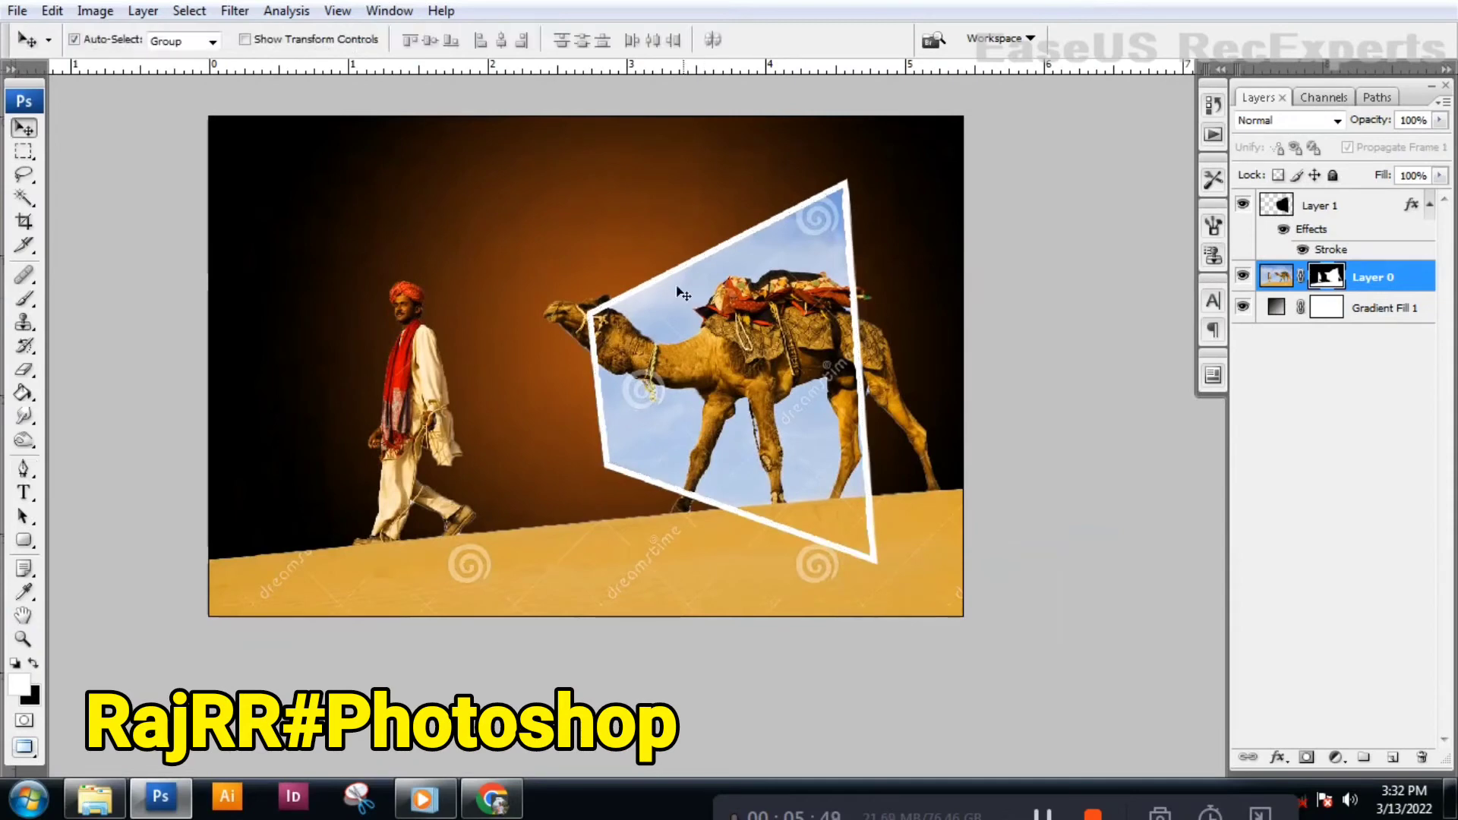
{"action": "left_click_drag", "start_coordinate": [676, 284], "coordinate": [714, 278]}
{"action": "key", "text": "ctrl+z"}
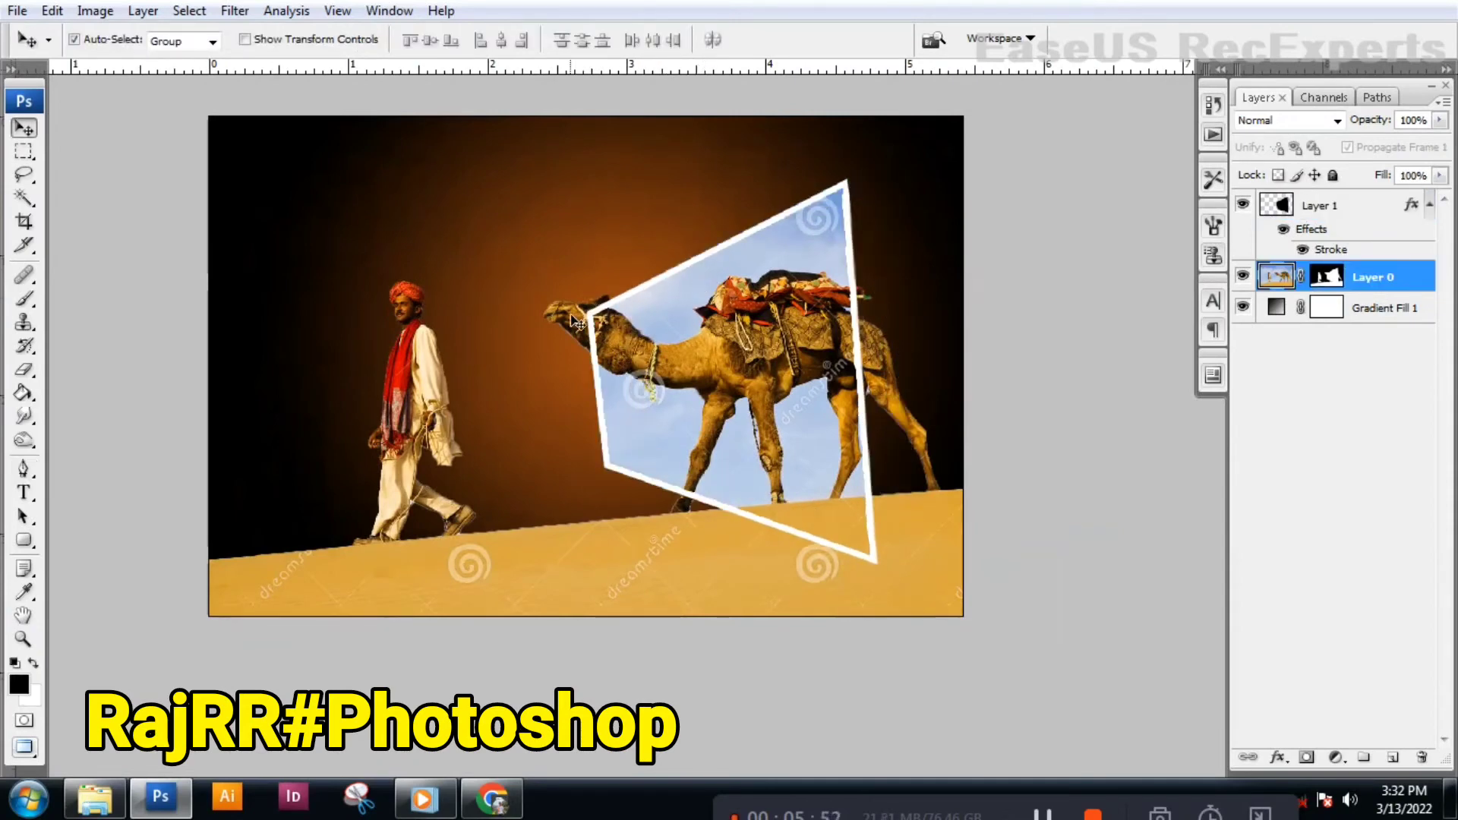
{"action": "scroll", "coordinate": [577, 322], "scroll_direction": "up", "scroll_amount": 2}
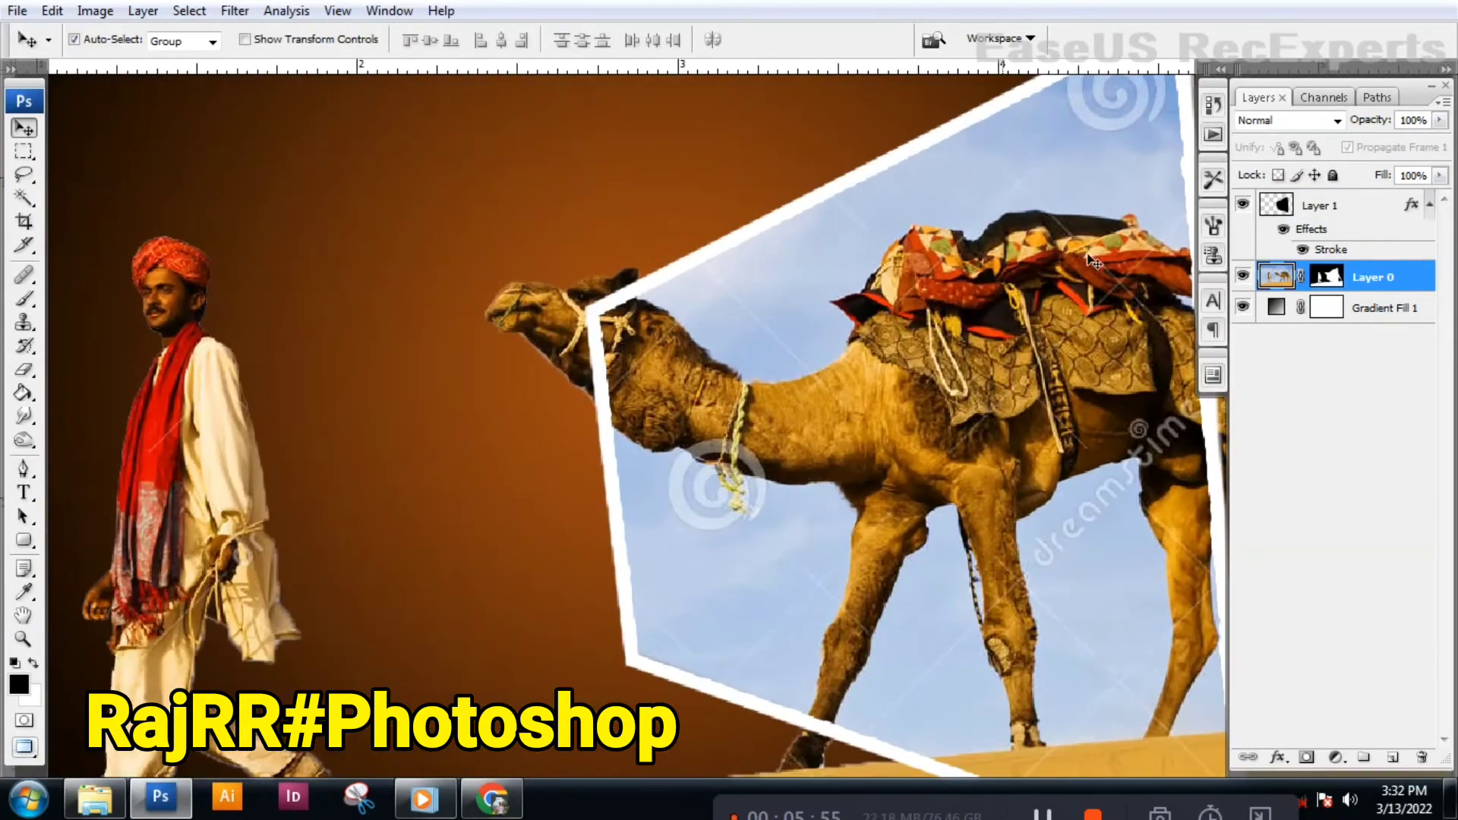
{"action": "left_click", "coordinate": [1414, 206]}
- Browse Layer 1's effect and layer context menus without changing anything
{"action": "right_click", "coordinate": [1415, 206]}
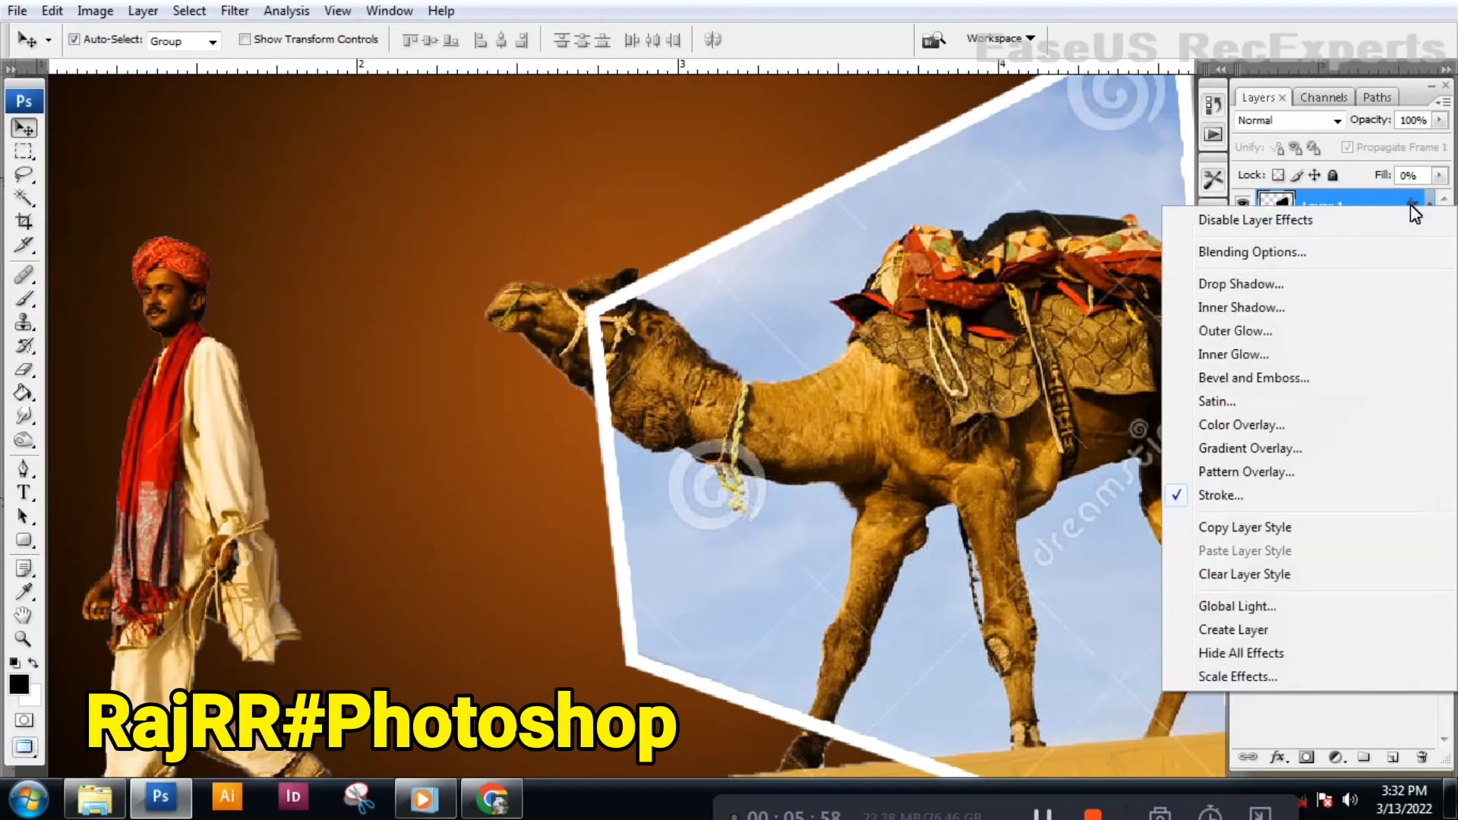
{"action": "left_click", "coordinate": [1318, 718]}
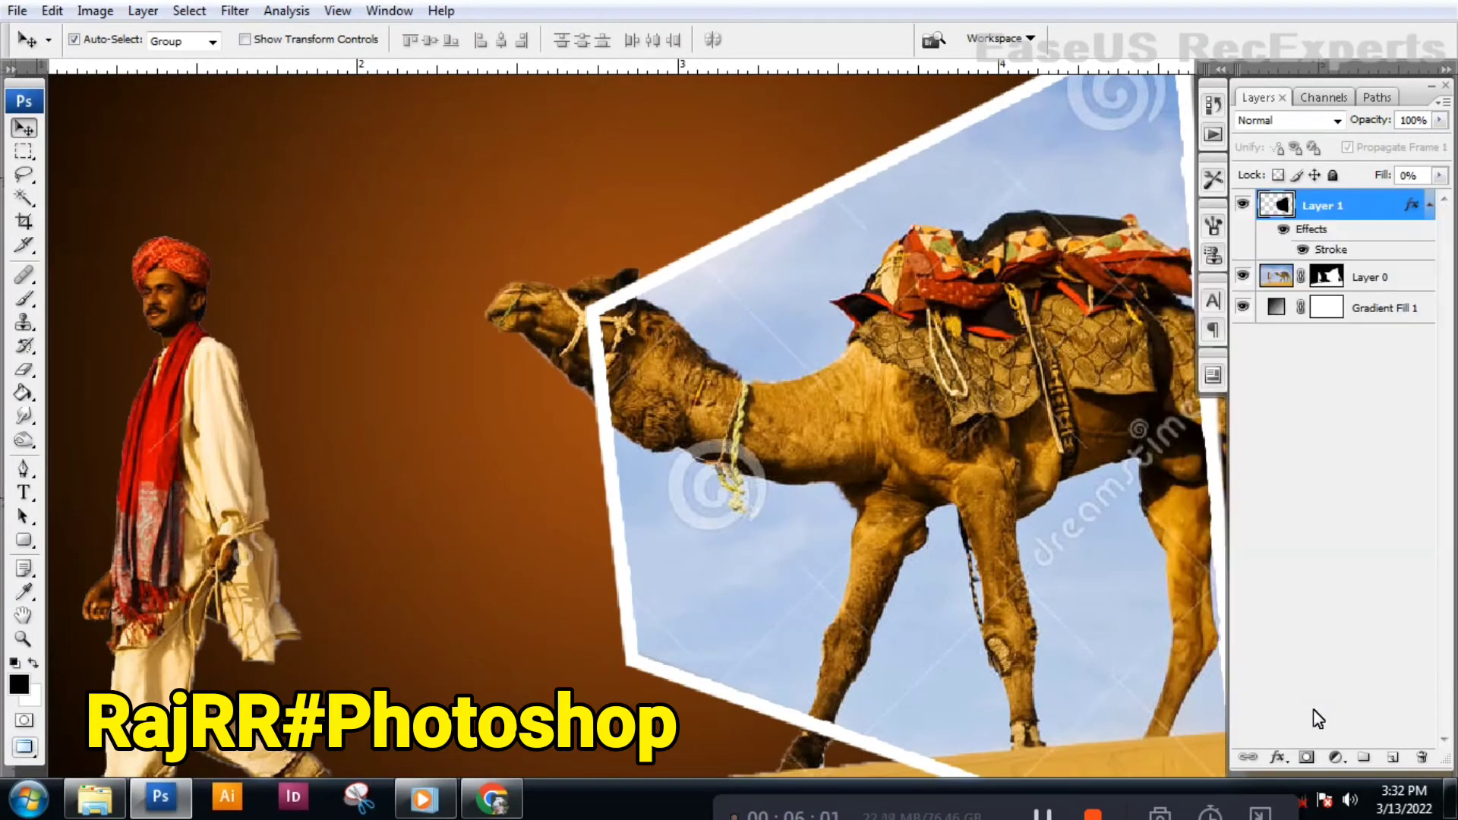
{"action": "right_click", "coordinate": [1415, 205]}
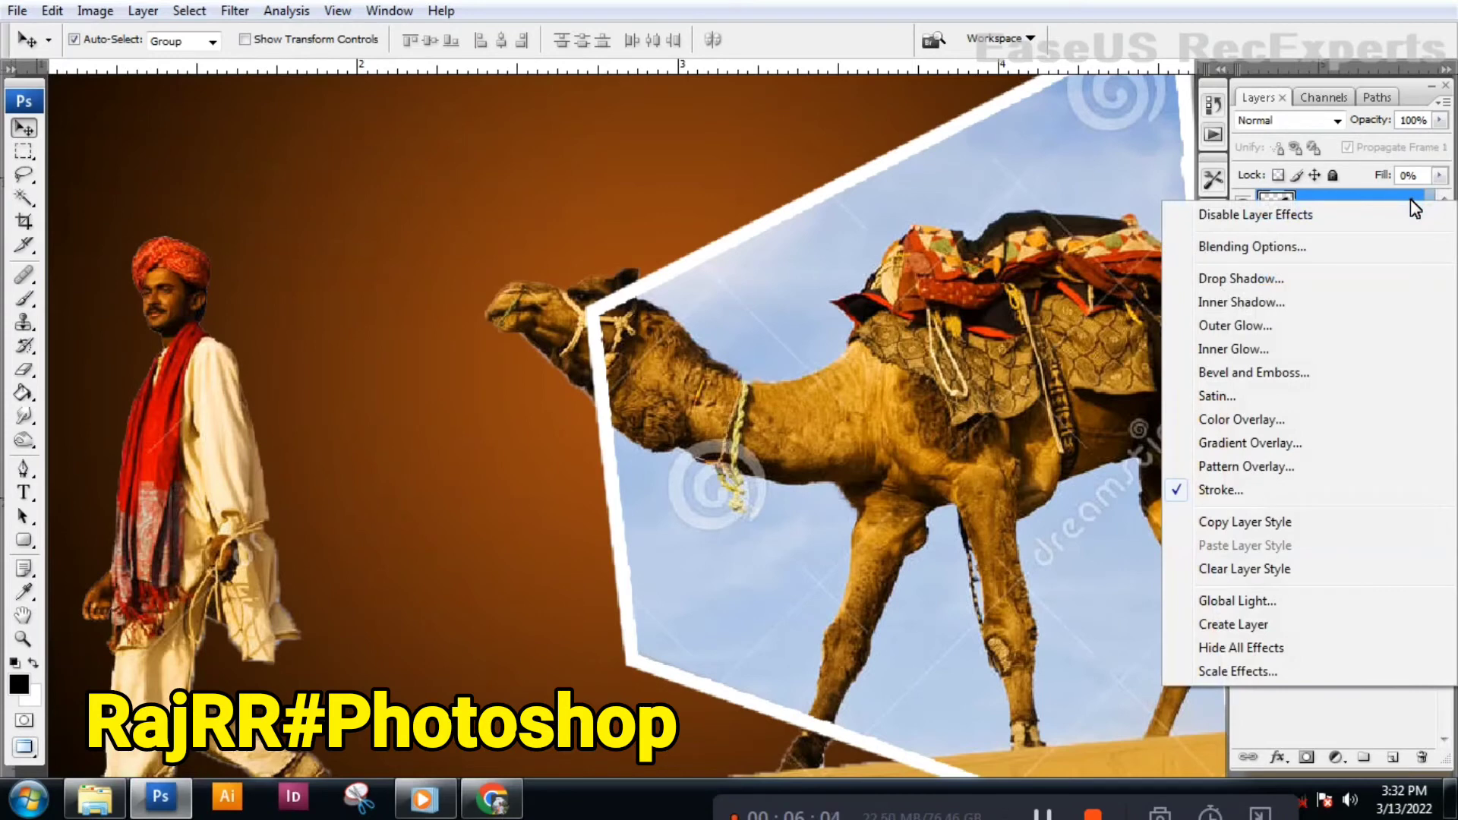
{"action": "left_click", "coordinate": [1359, 706]}
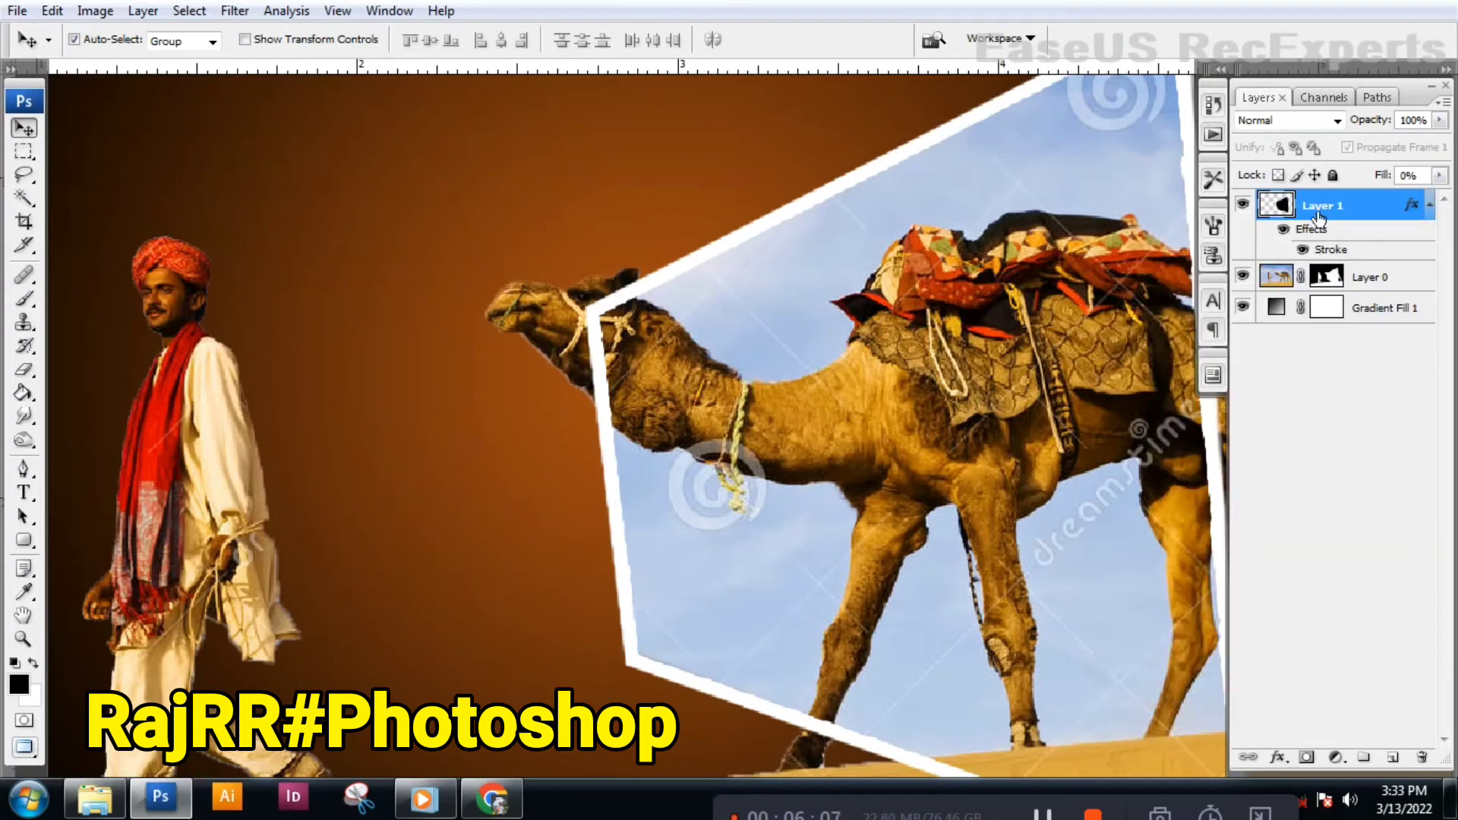
{"action": "right_click", "coordinate": [1311, 213]}
{"action": "left_click", "coordinate": [1091, 397]}
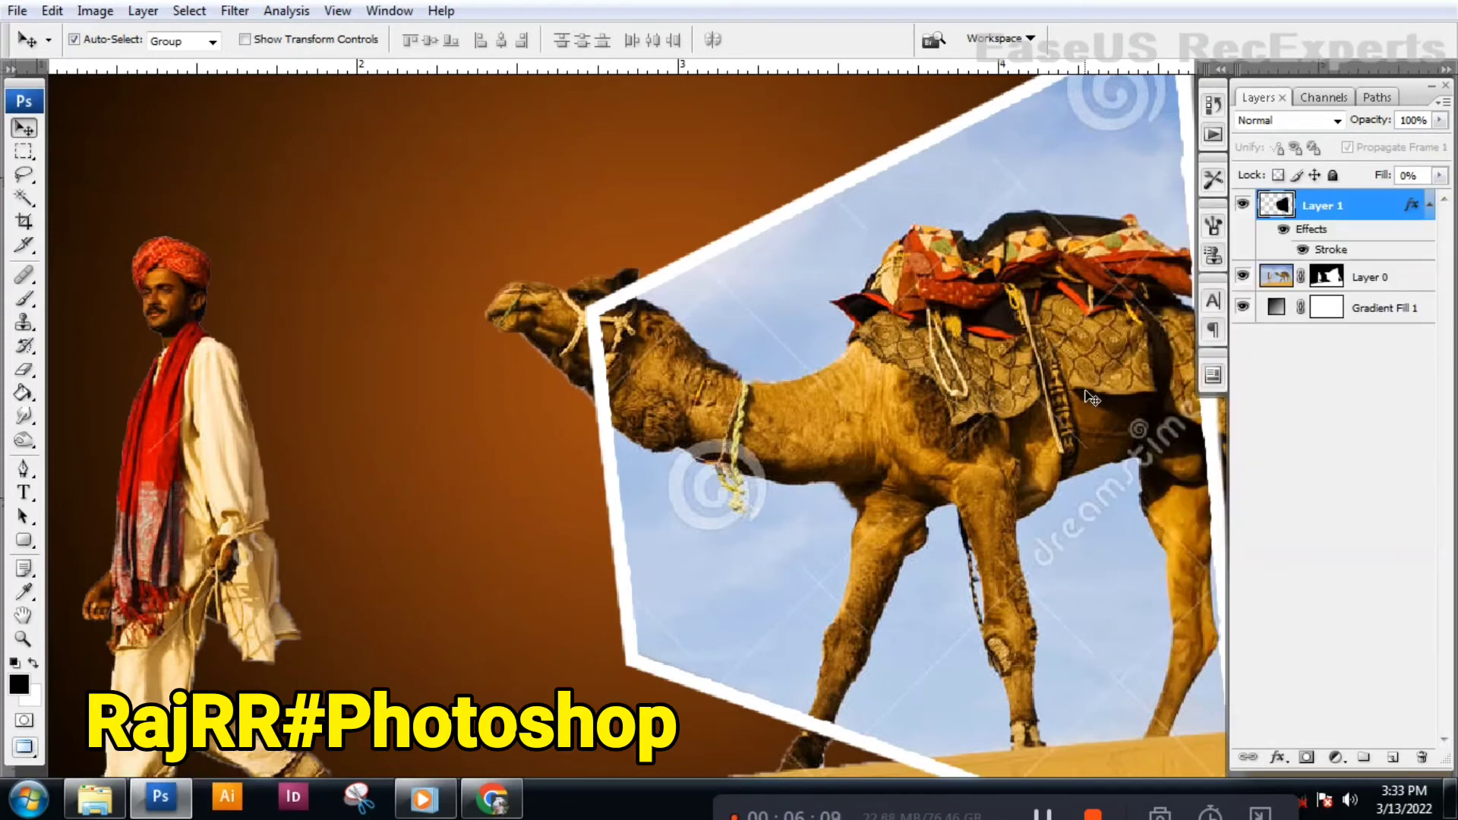
{"action": "right_click", "coordinate": [1327, 225]}
{"action": "left_click", "coordinate": [1097, 257]}
- Use Create Layer on Layer 1's Stroke effect to make the Inner Stroke layer
{"action": "right_click", "coordinate": [1328, 230]}
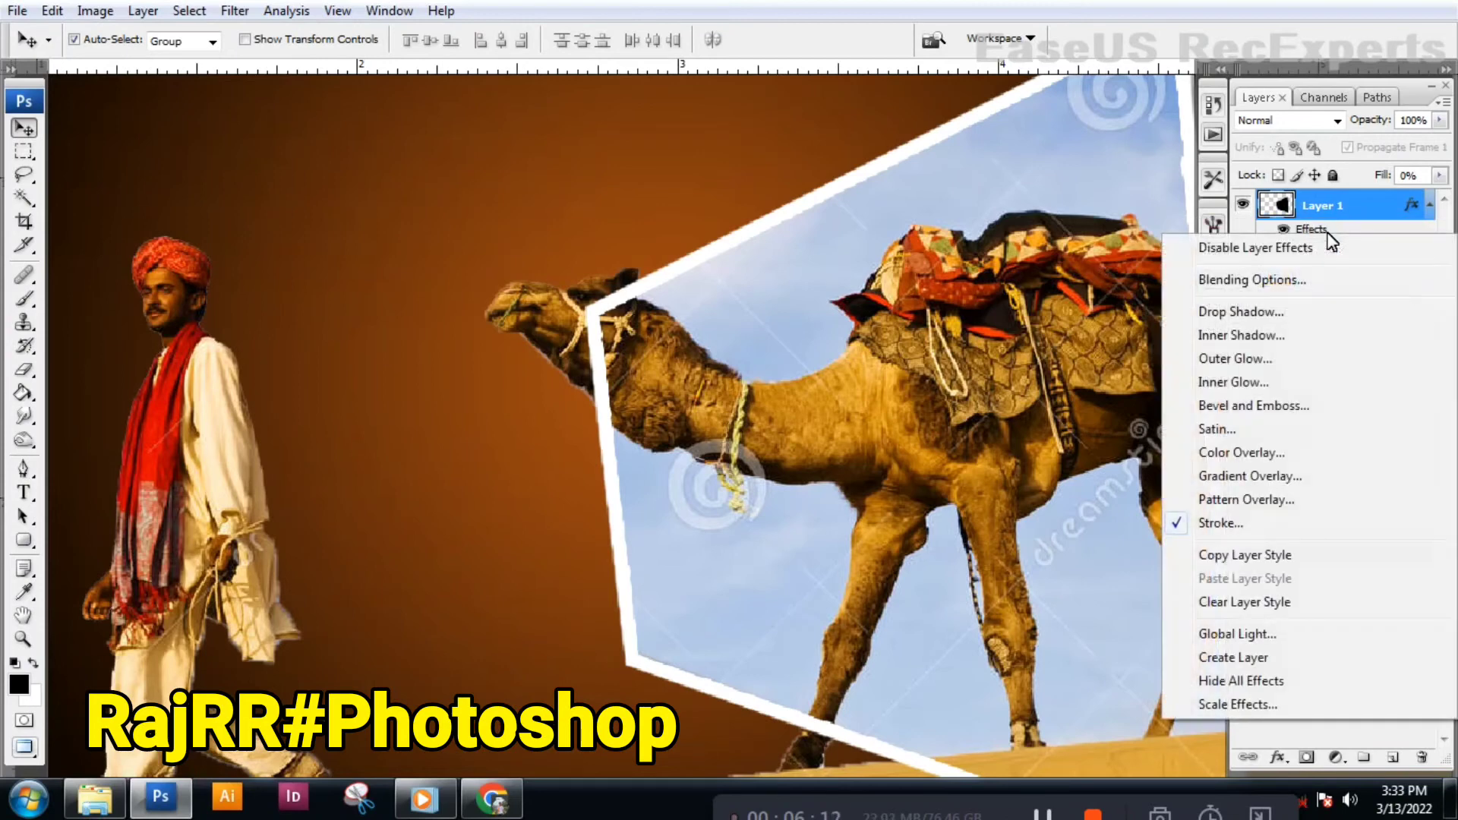
{"action": "left_click", "coordinate": [1409, 207]}
{"action": "right_click", "coordinate": [1427, 213]}
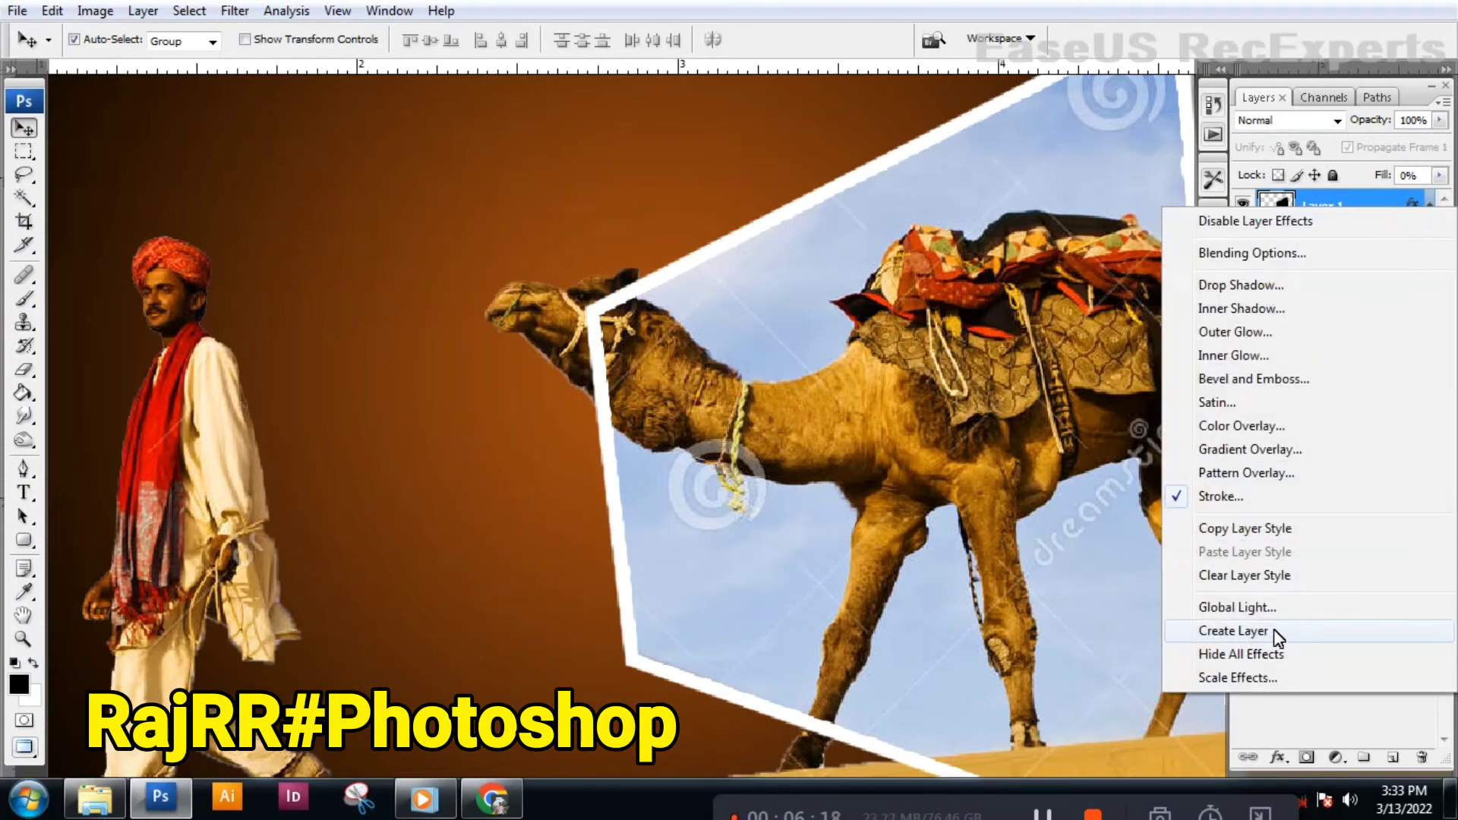
{"action": "left_click", "coordinate": [1233, 631]}
{"action": "key", "text": "ctrl+minus"}
{"action": "key", "text": "ctrl+minus"}
{"action": "key", "text": "ctrl+minus"}
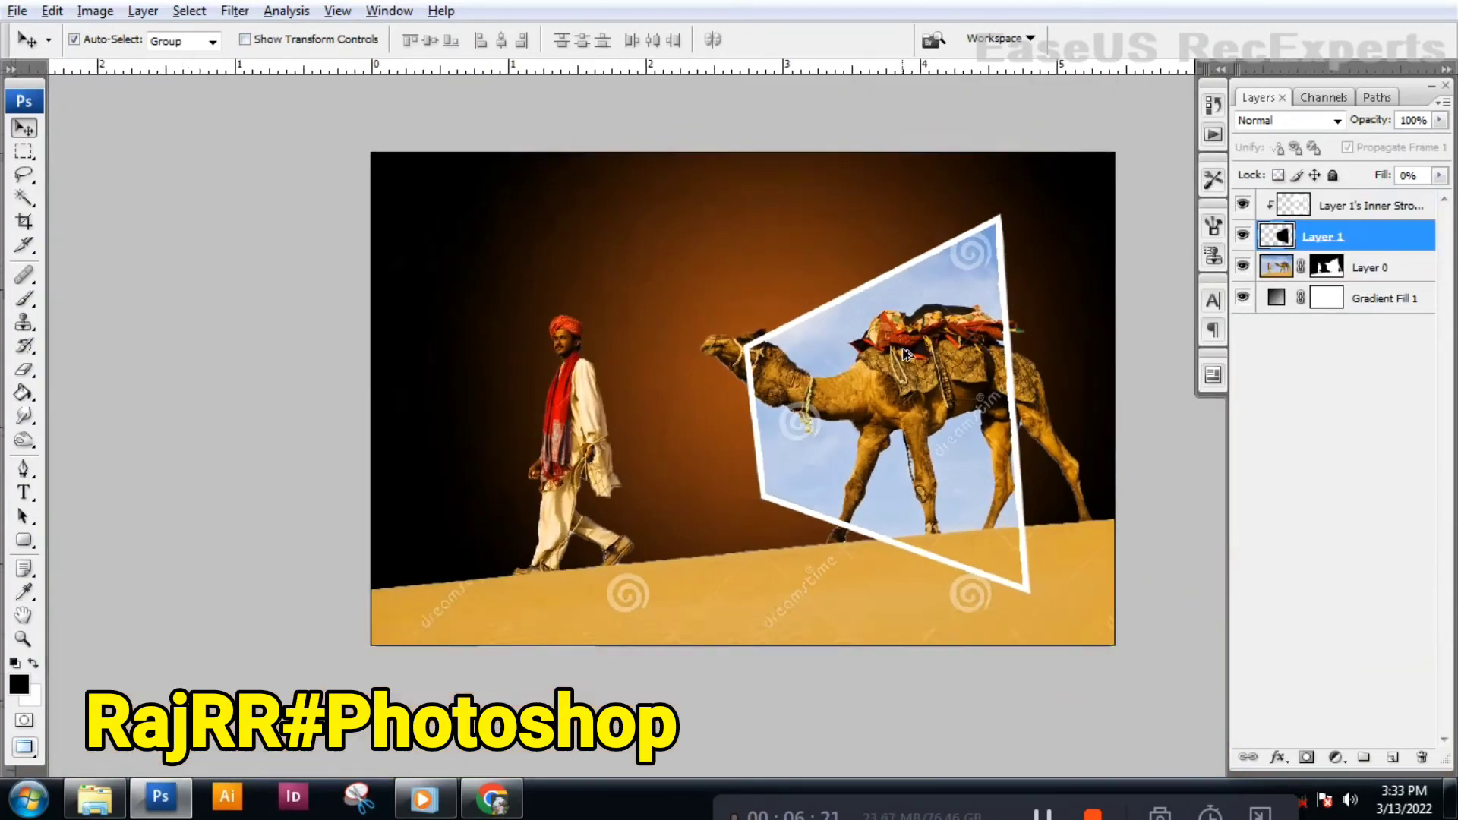
- Erase the white stroke across the camel's head with a 35 px eraser
{"action": "scroll", "coordinate": [906, 355], "scroll_direction": "up", "scroll_amount": 3}
{"action": "left_click", "coordinate": [30, 367]}
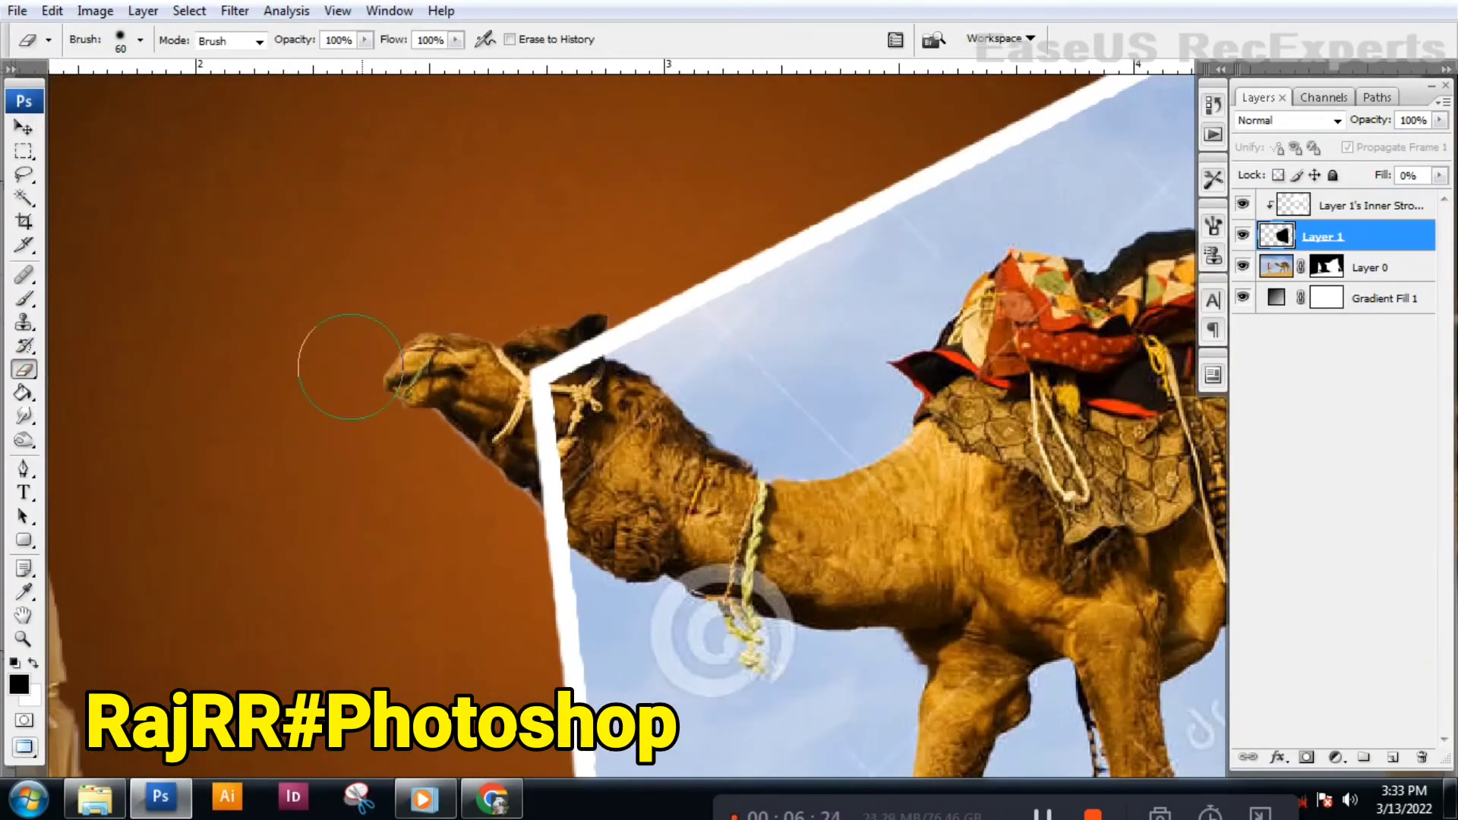
{"action": "right_click", "coordinate": [601, 357]}
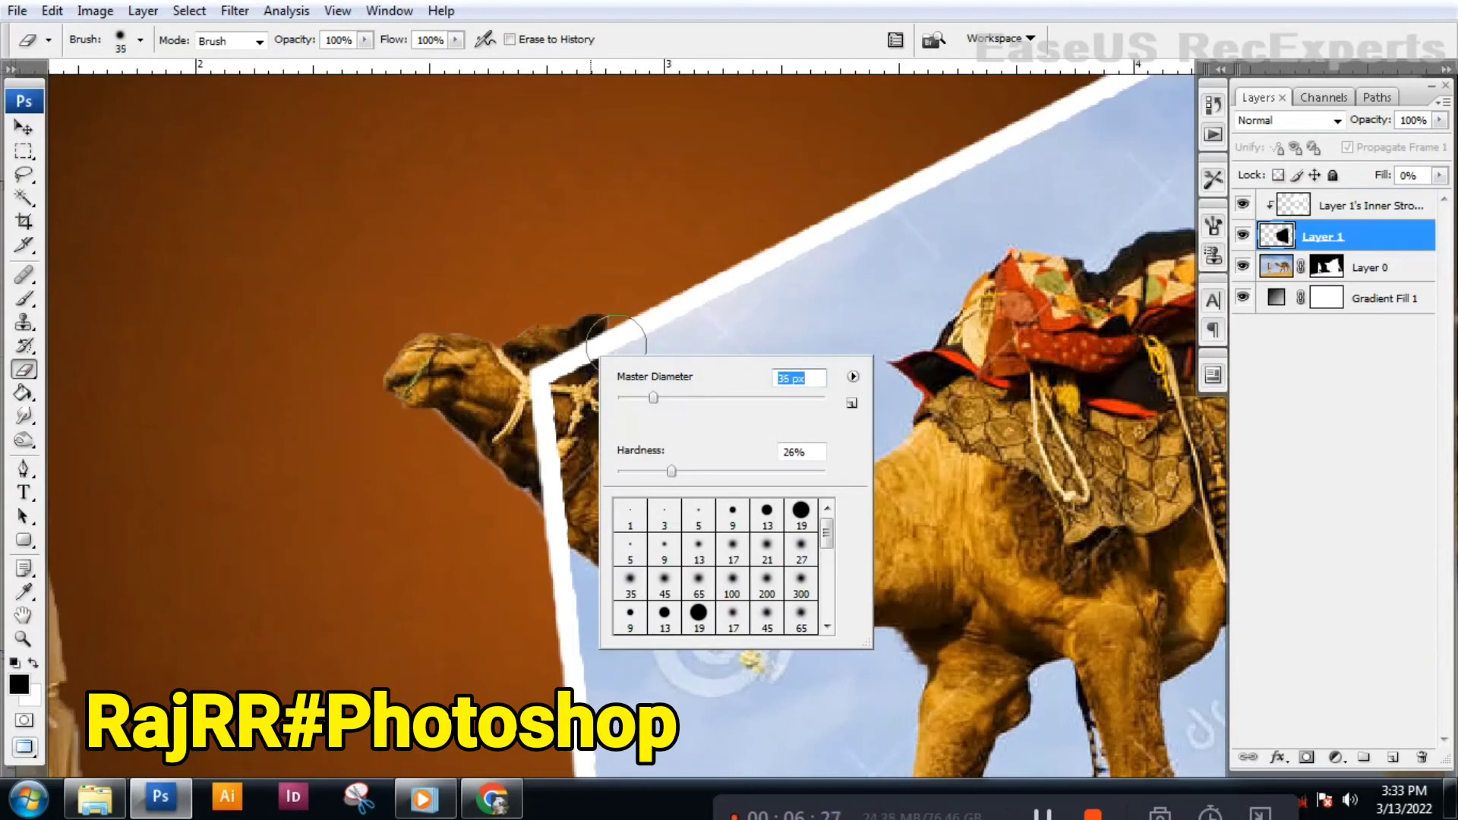
{"action": "key", "text": "Return"}
{"action": "mouse_move", "coordinate": [601, 338]}
{"action": "left_mouse_down"}
{"action": "mouse_move", "coordinate": [575, 346]}
{"action": "mouse_move", "coordinate": [573, 508]}
{"action": "left_mouse_up"}
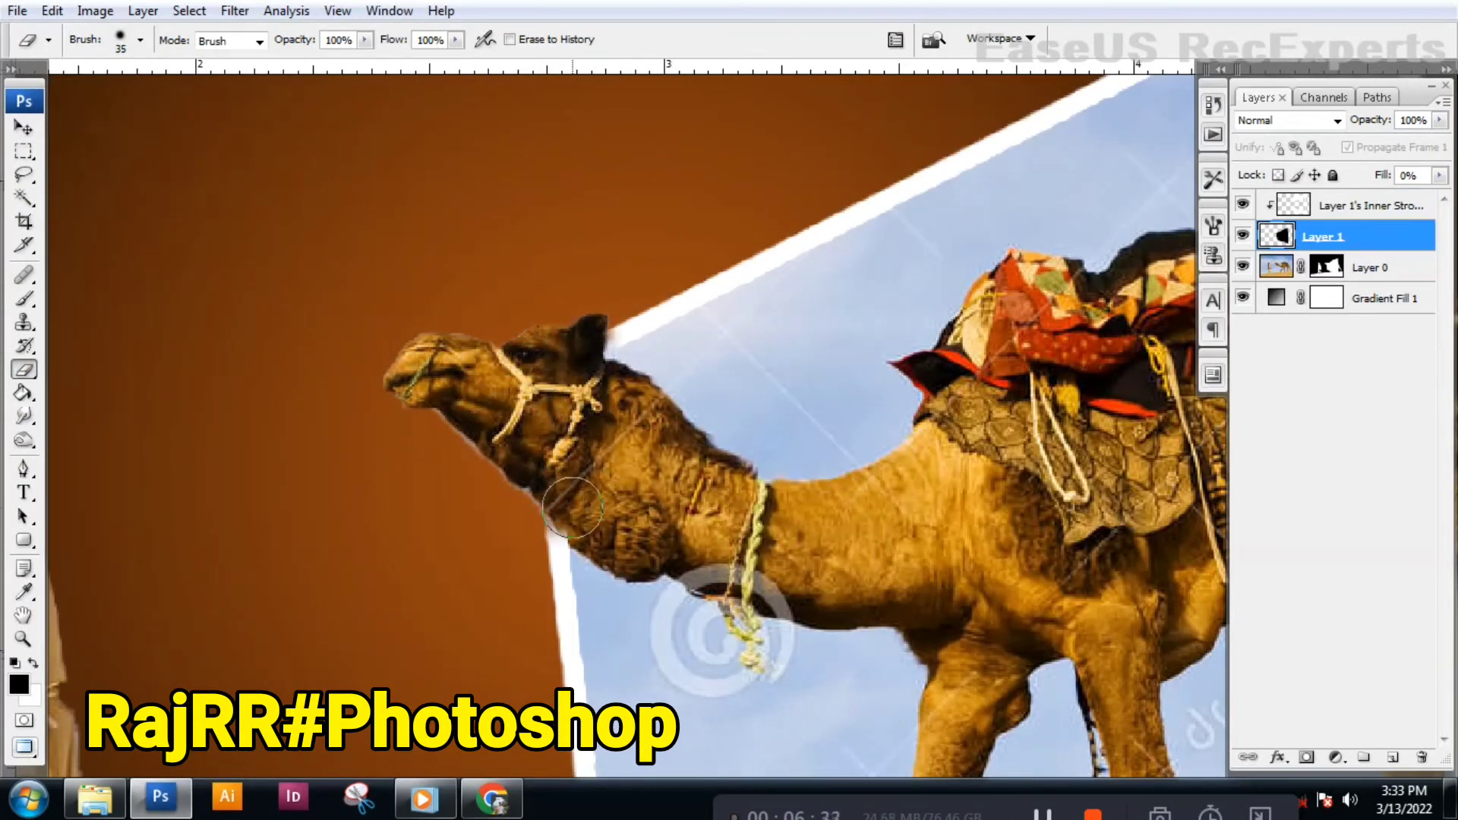
- Erase the stroke over the camel's front foot and body, then zoom out
{"action": "scroll", "coordinate": [559, 508], "scroll_direction": "down", "scroll_amount": 5}
{"action": "scroll", "coordinate": [559, 507], "scroll_direction": "right", "scroll_amount": 2}
{"action": "scroll", "coordinate": [729, 531], "scroll_direction": "down", "scroll_amount": 2}
{"action": "left_click_drag", "start_coordinate": [733, 532], "coordinate": [750, 545]}
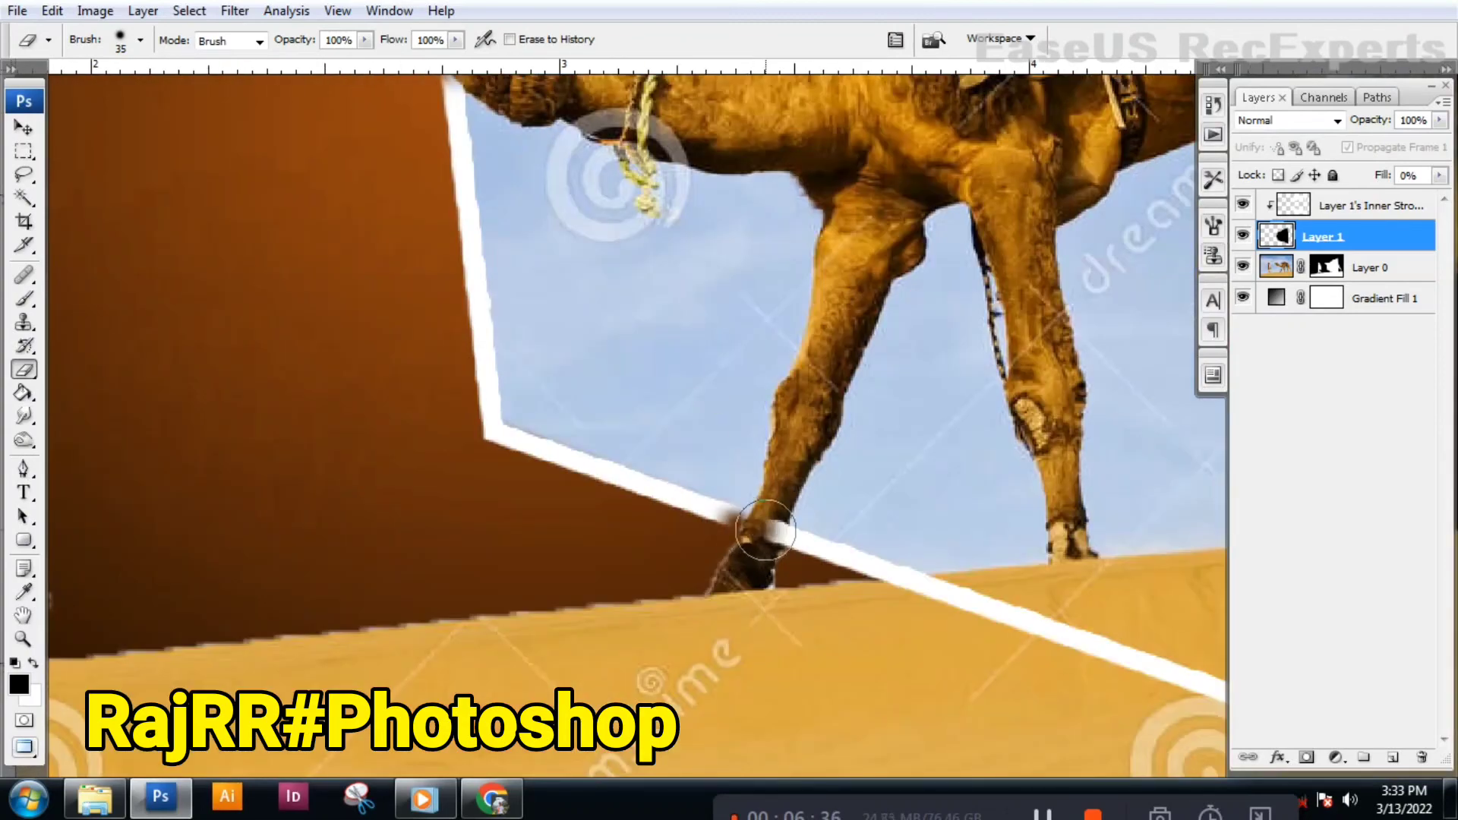
{"action": "scroll", "coordinate": [760, 535], "scroll_direction": "up", "scroll_amount": 5}
{"action": "scroll", "coordinate": [760, 536], "scroll_direction": "right", "scroll_amount": 3}
{"action": "scroll", "coordinate": [759, 536], "scroll_direction": "up", "scroll_amount": 2}
{"action": "scroll", "coordinate": [759, 535], "scroll_direction": "right", "scroll_amount": 1}
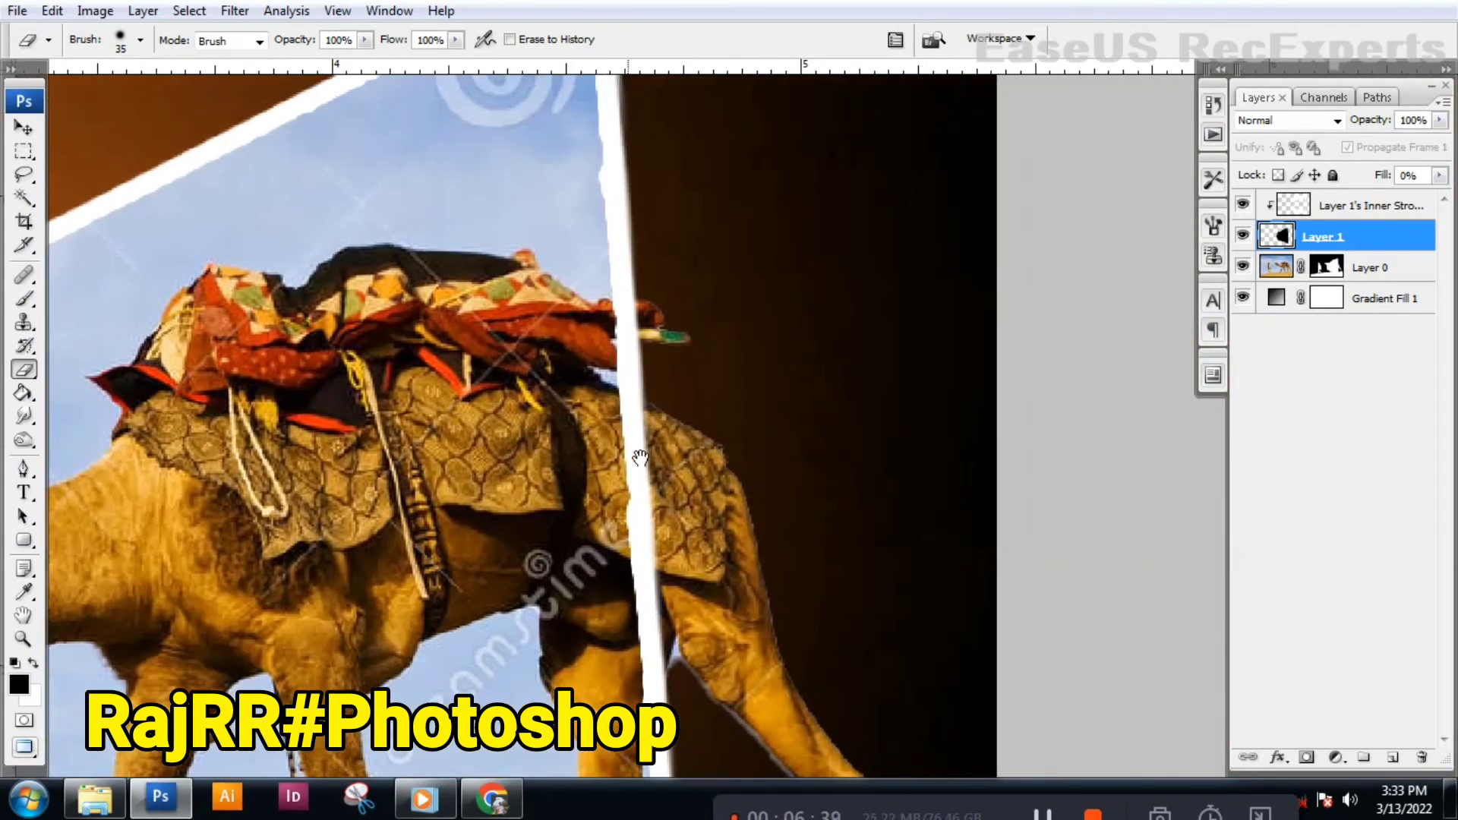
{"action": "left_click_drag", "start_coordinate": [638, 391], "coordinate": [664, 693]}
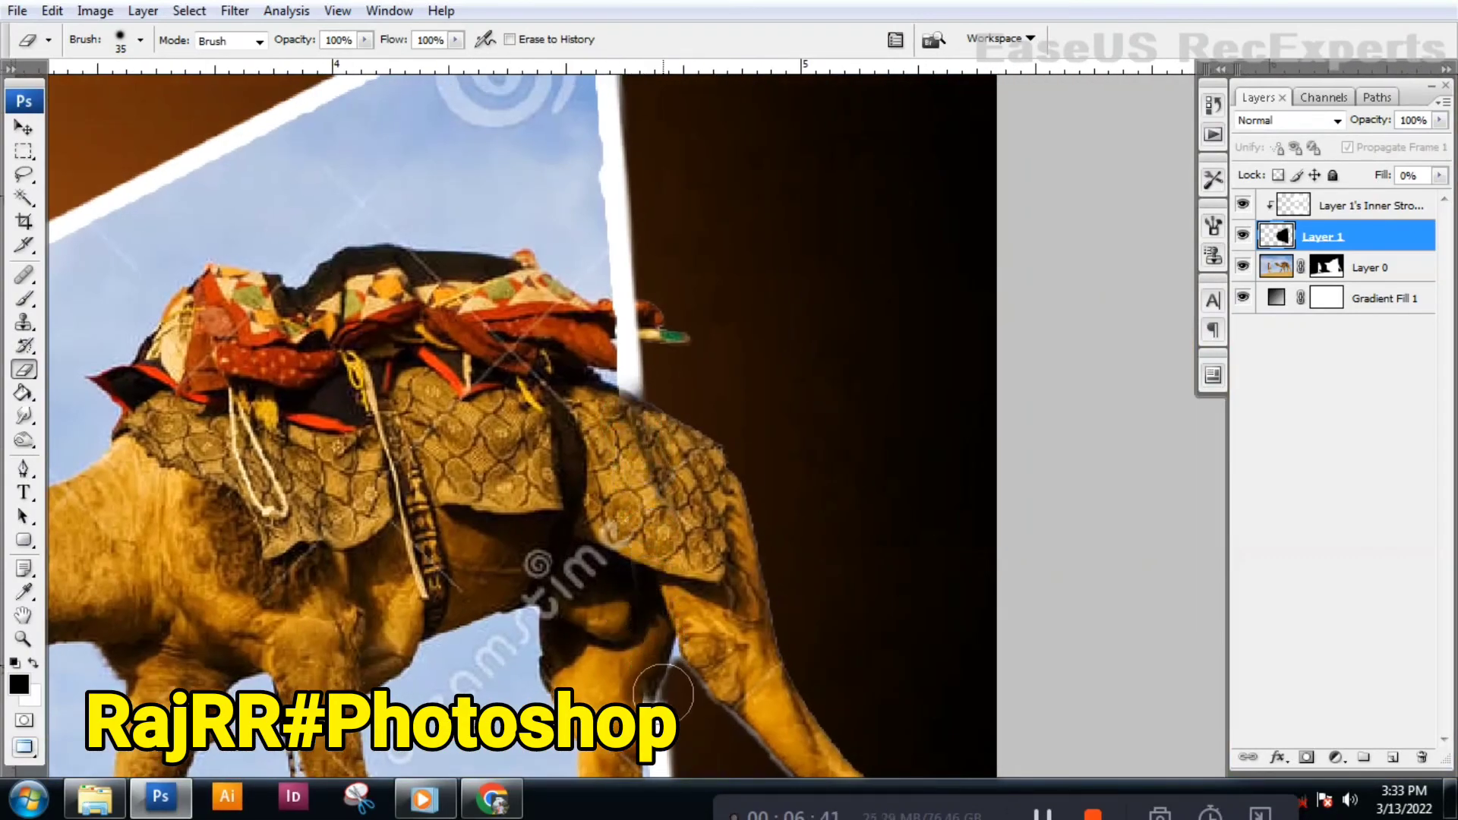
{"action": "key", "text": "ctrl+minus"}
{"action": "key", "text": "ctrl+minus"}
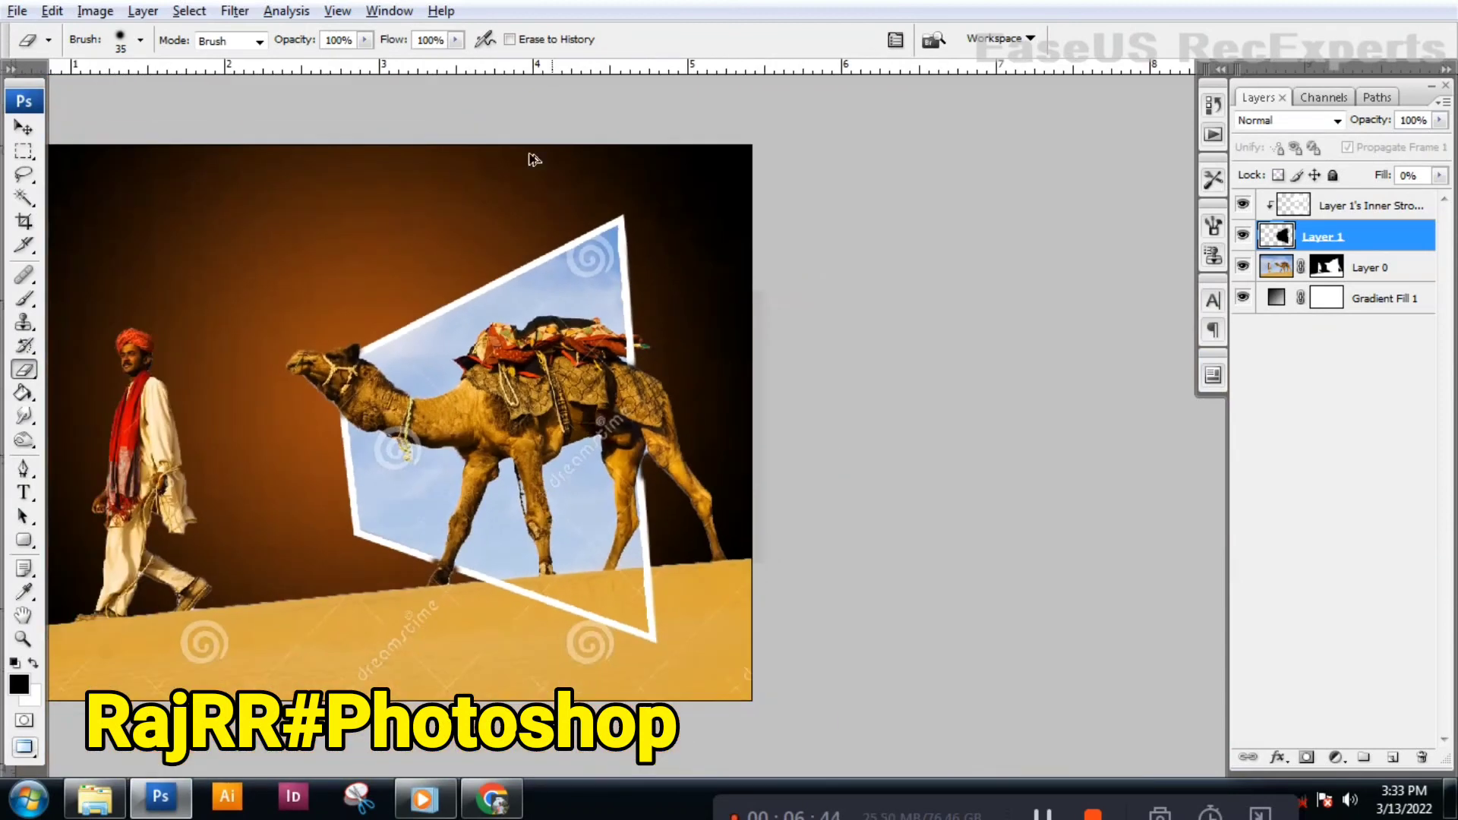
{"action": "key", "text": "v"}
{"action": "key", "text": "ctrl+minus"}
{"action": "key", "text": "ctrl+minus"}
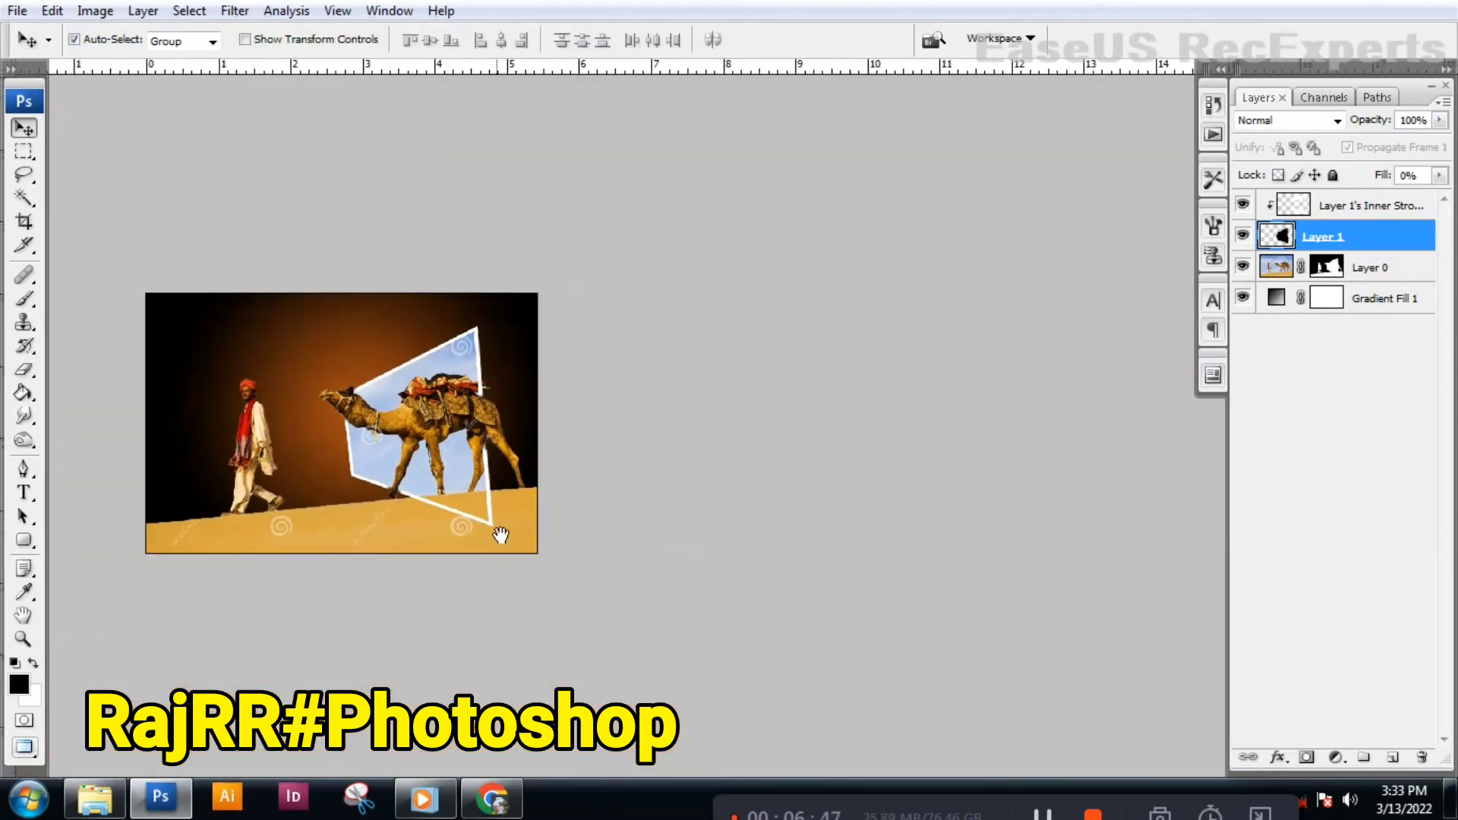
{"action": "key", "text": "ctrl+minus"}
- Apply Layer 0's mask permanently via its mask thumbnail menu
{"action": "key", "text": "ctrl+plus"}
{"action": "key", "text": "ctrl+plus"}
{"action": "scroll", "coordinate": [692, 348], "scroll_direction": "up", "scroll_amount": 1}
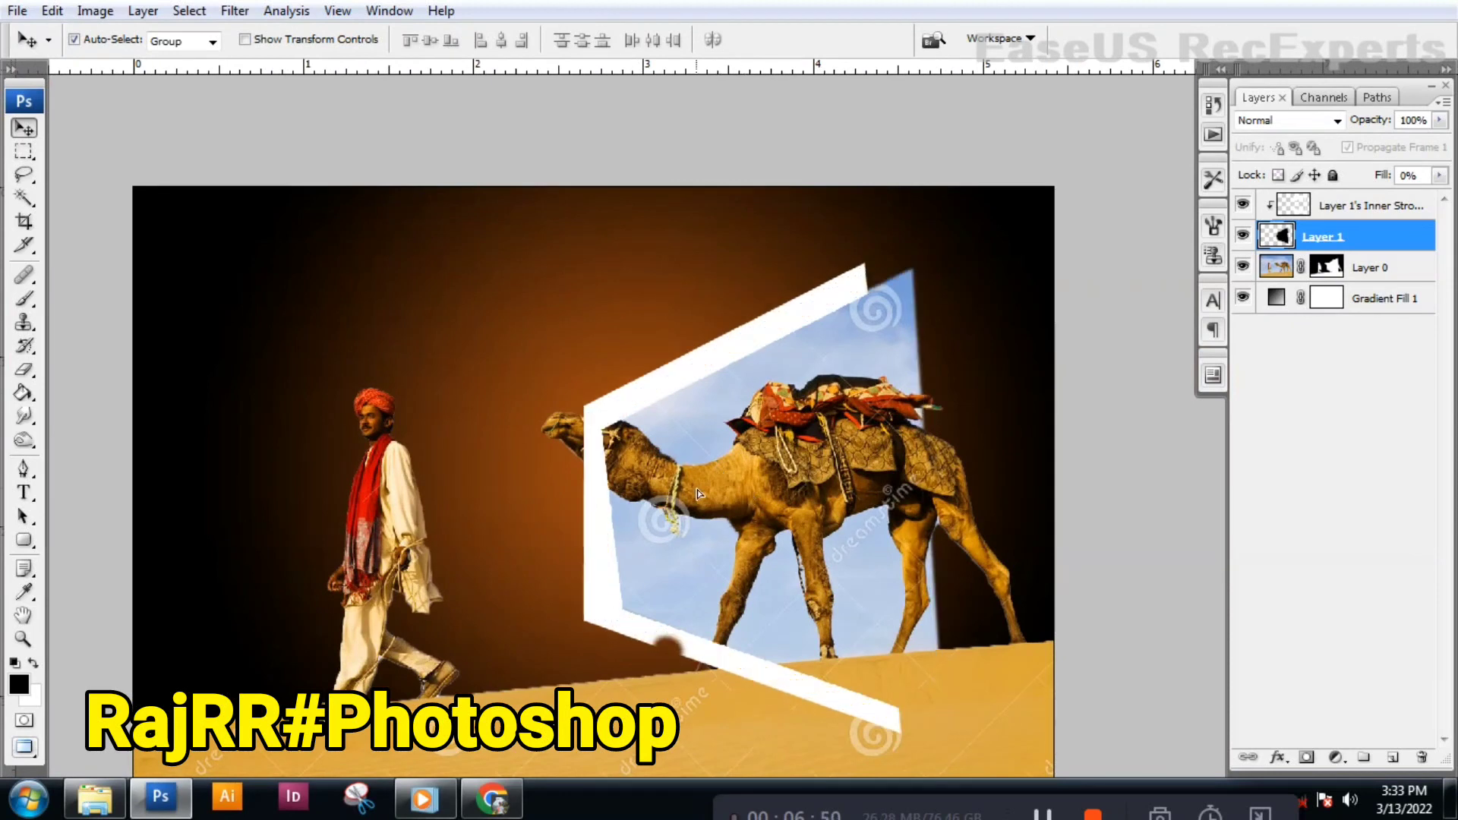
{"action": "left_click", "coordinate": [433, 529]}
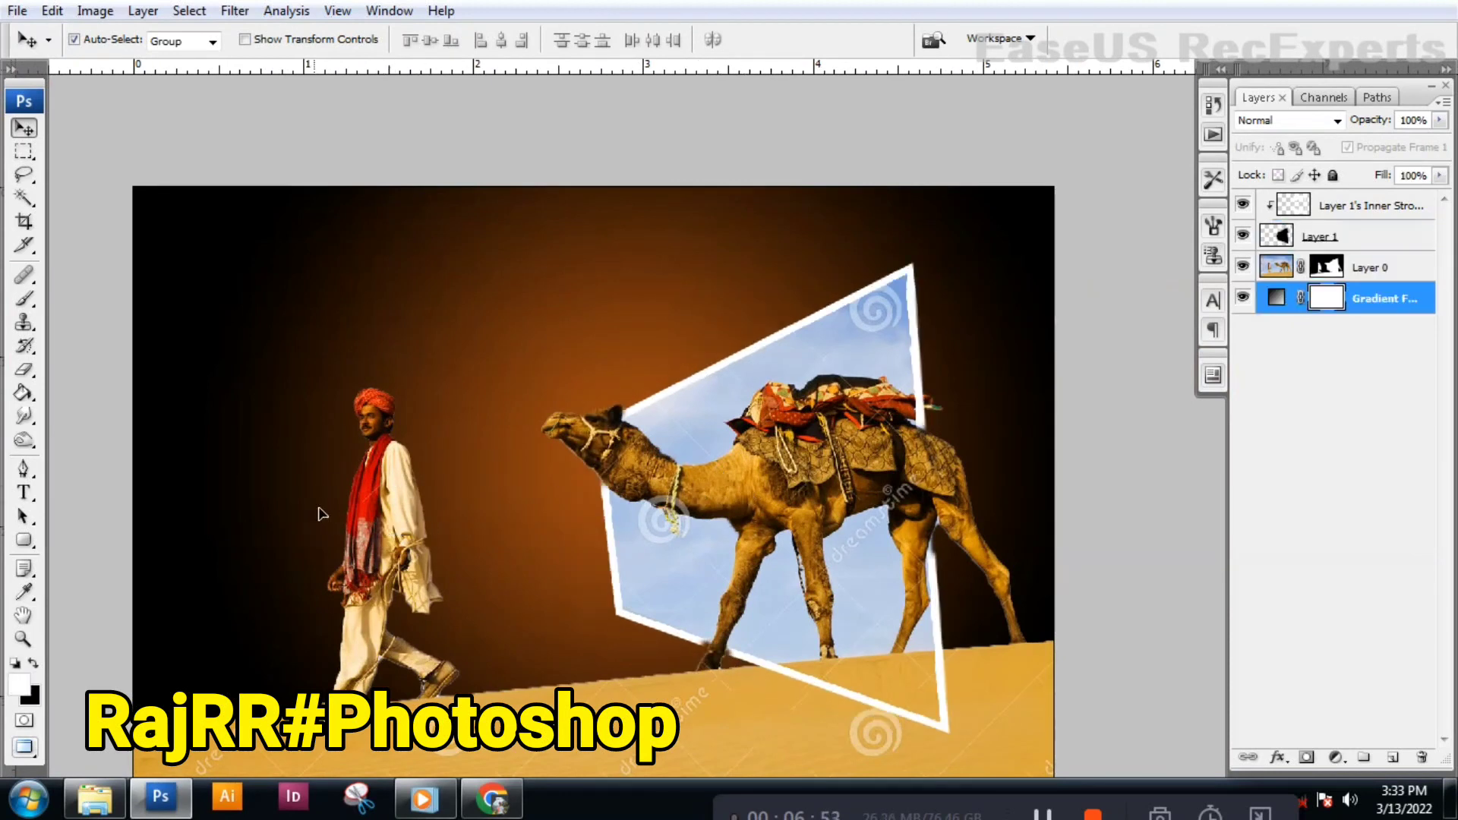
{"action": "right_click", "coordinate": [1322, 267]}
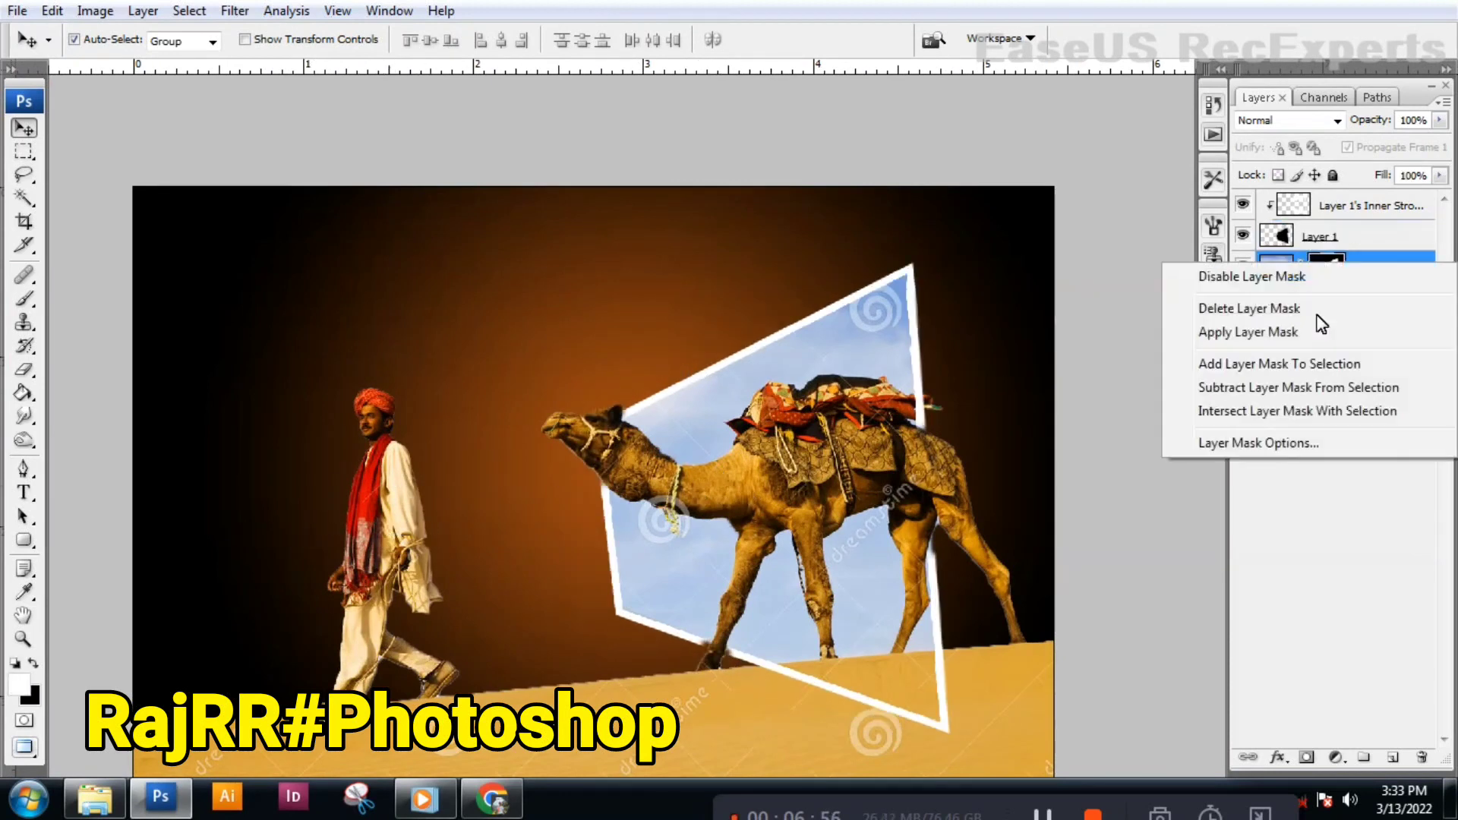
{"action": "left_click", "coordinate": [1208, 333]}
- Undo an accidental frame move and nudge the camel photo layer slightly
{"action": "left_click_drag", "start_coordinate": [698, 469], "coordinate": [647, 467]}
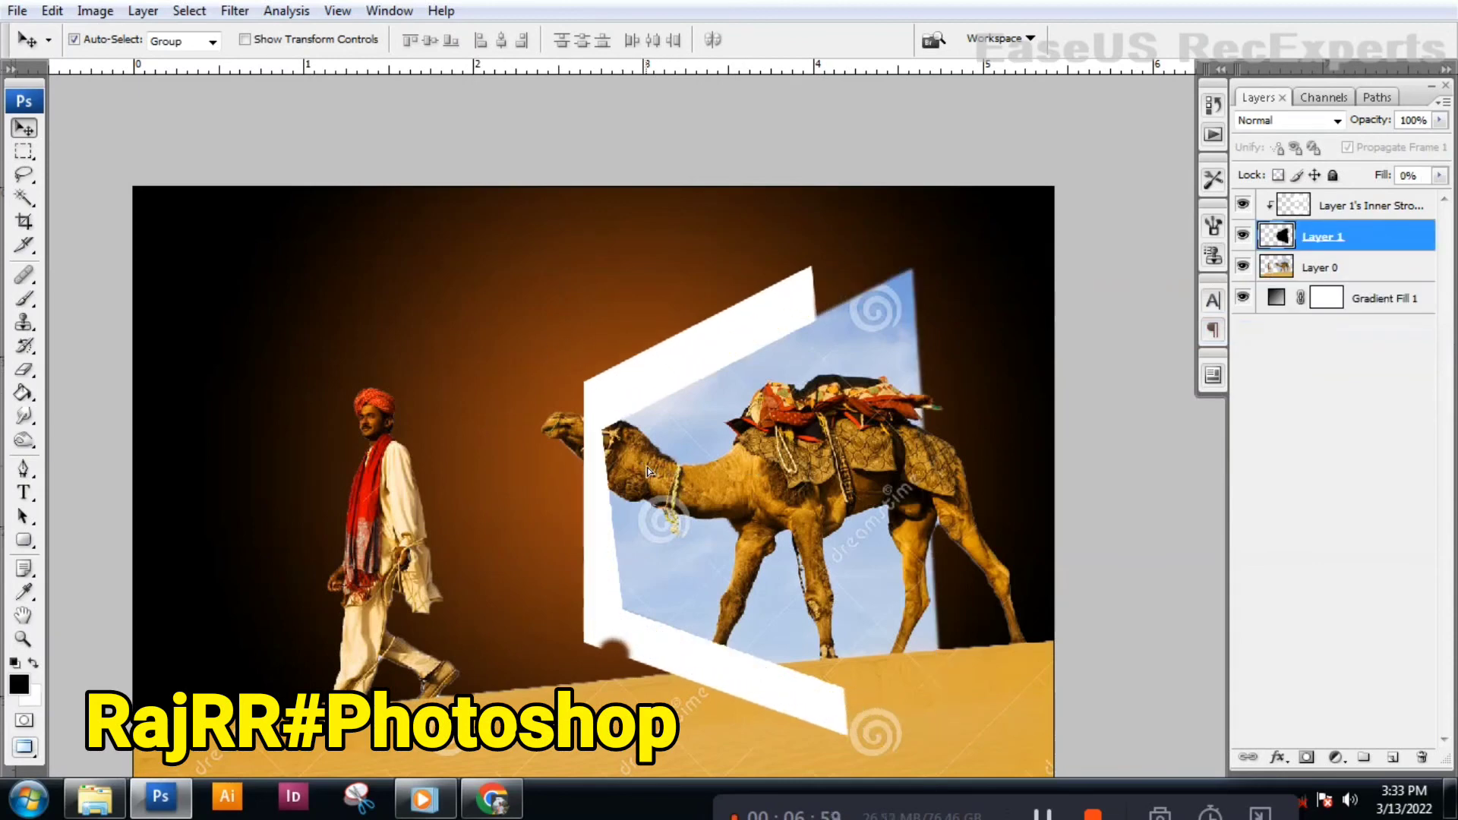
{"action": "key", "text": "ctrl+z"}
{"action": "mouse_move", "coordinate": [416, 487]}
{"action": "left_mouse_down"}
{"action": "mouse_move", "coordinate": [366, 476]}
{"action": "mouse_move", "coordinate": [426, 482]}
{"action": "left_mouse_up"}
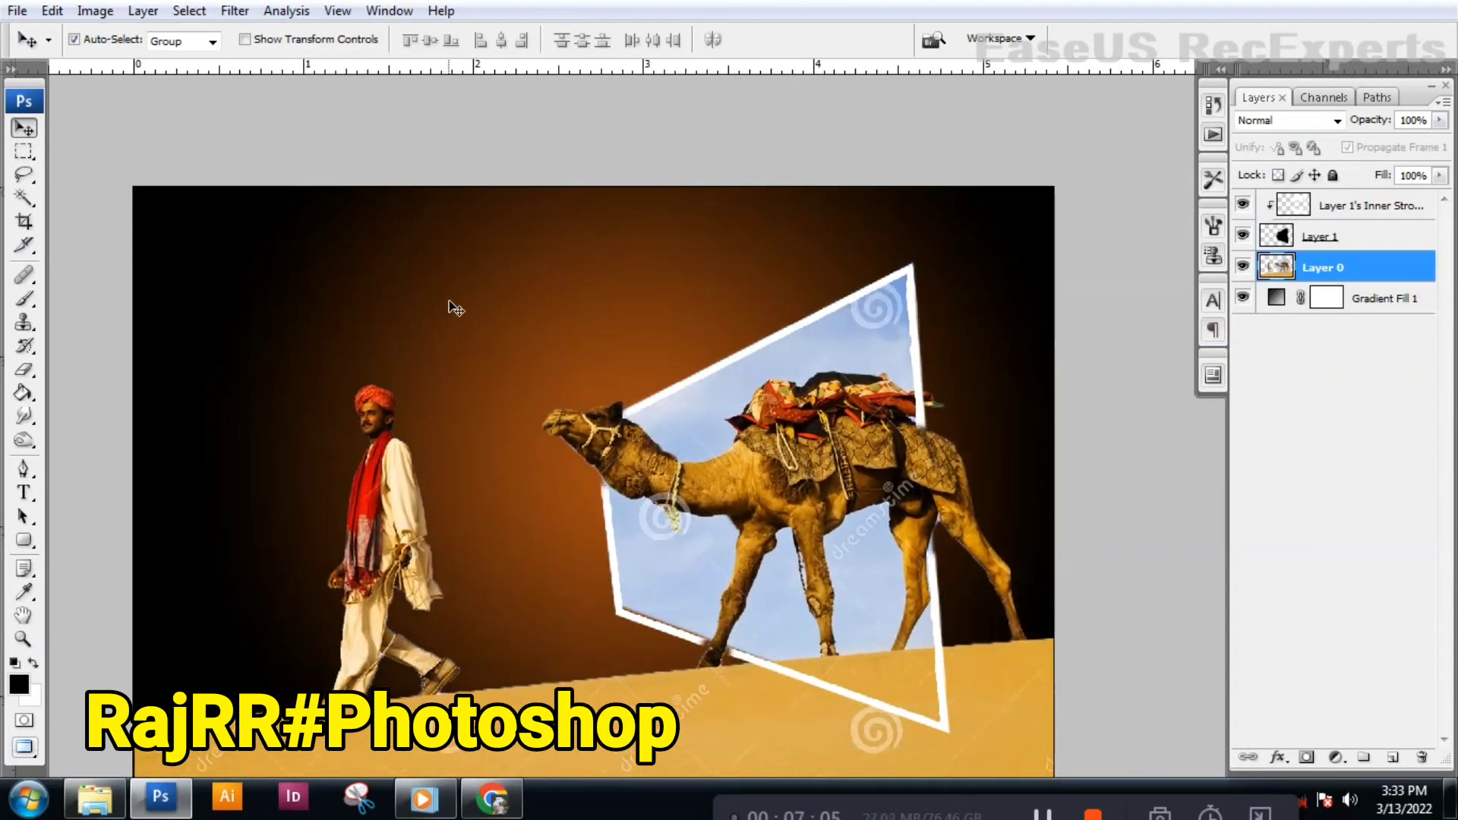